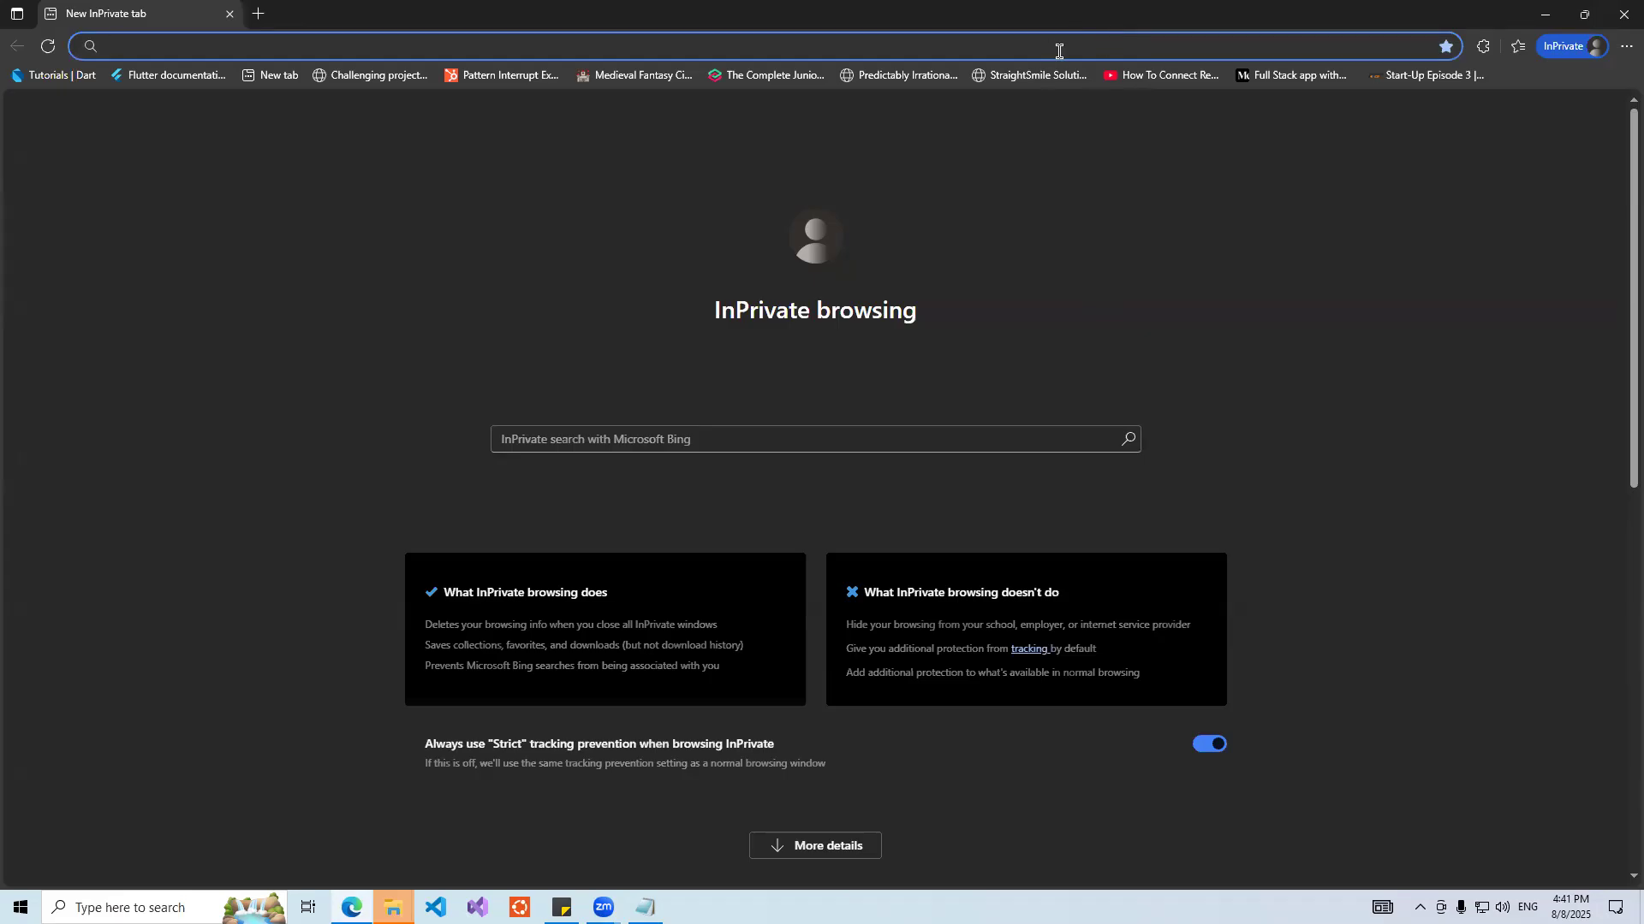
Go to toggl.com in the Edge InPrivate window
text(toggl.com)
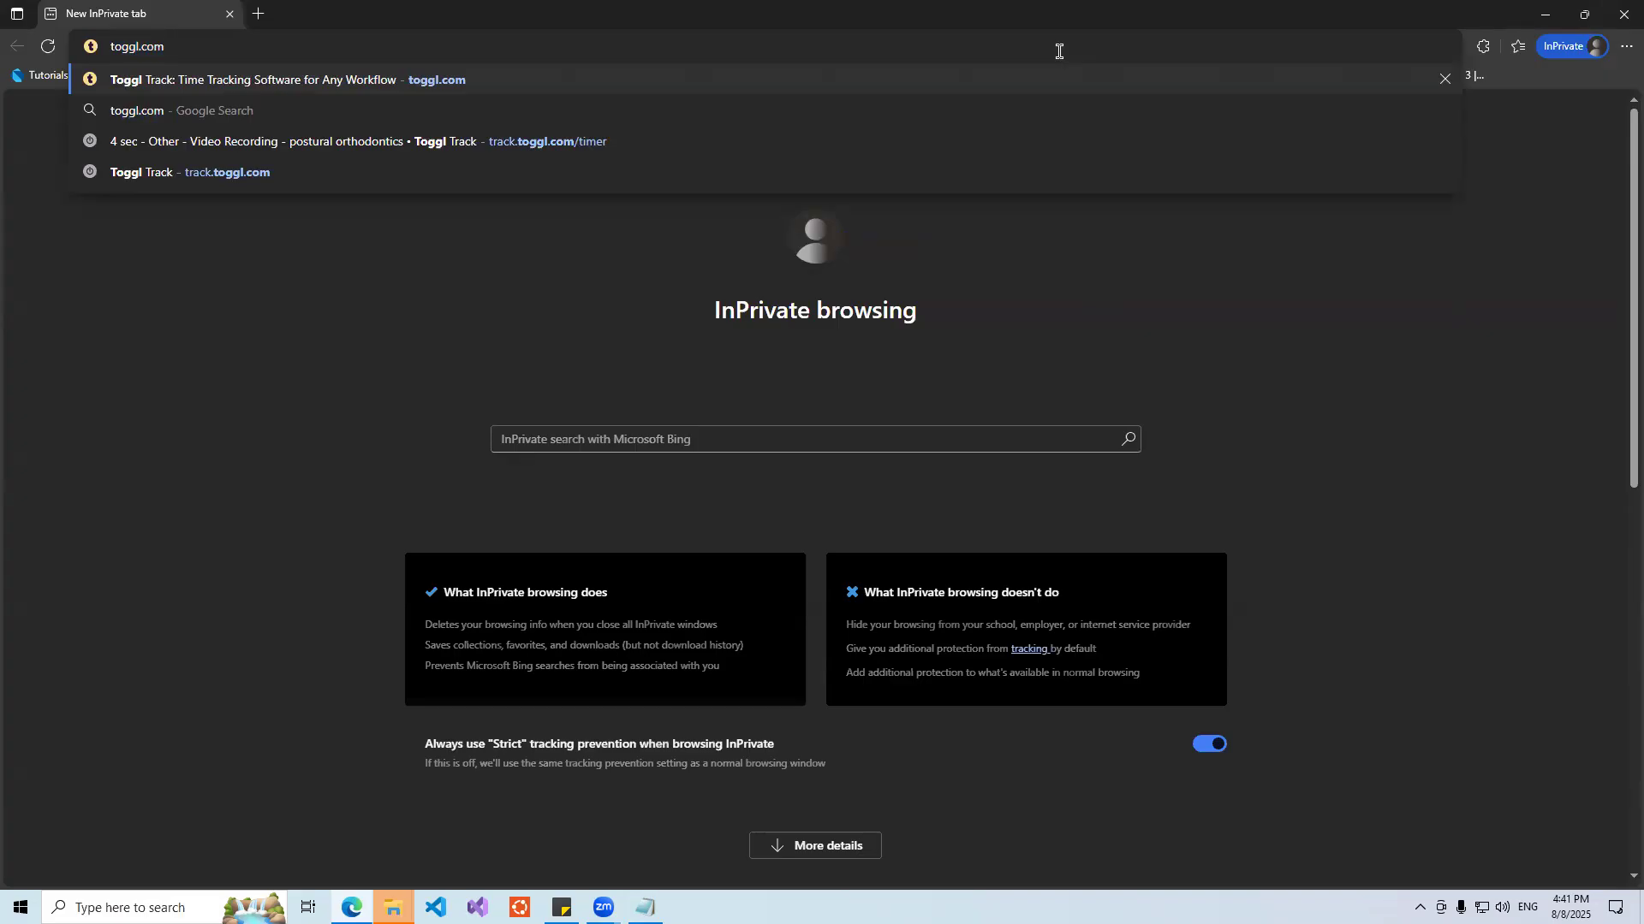
key(Return)
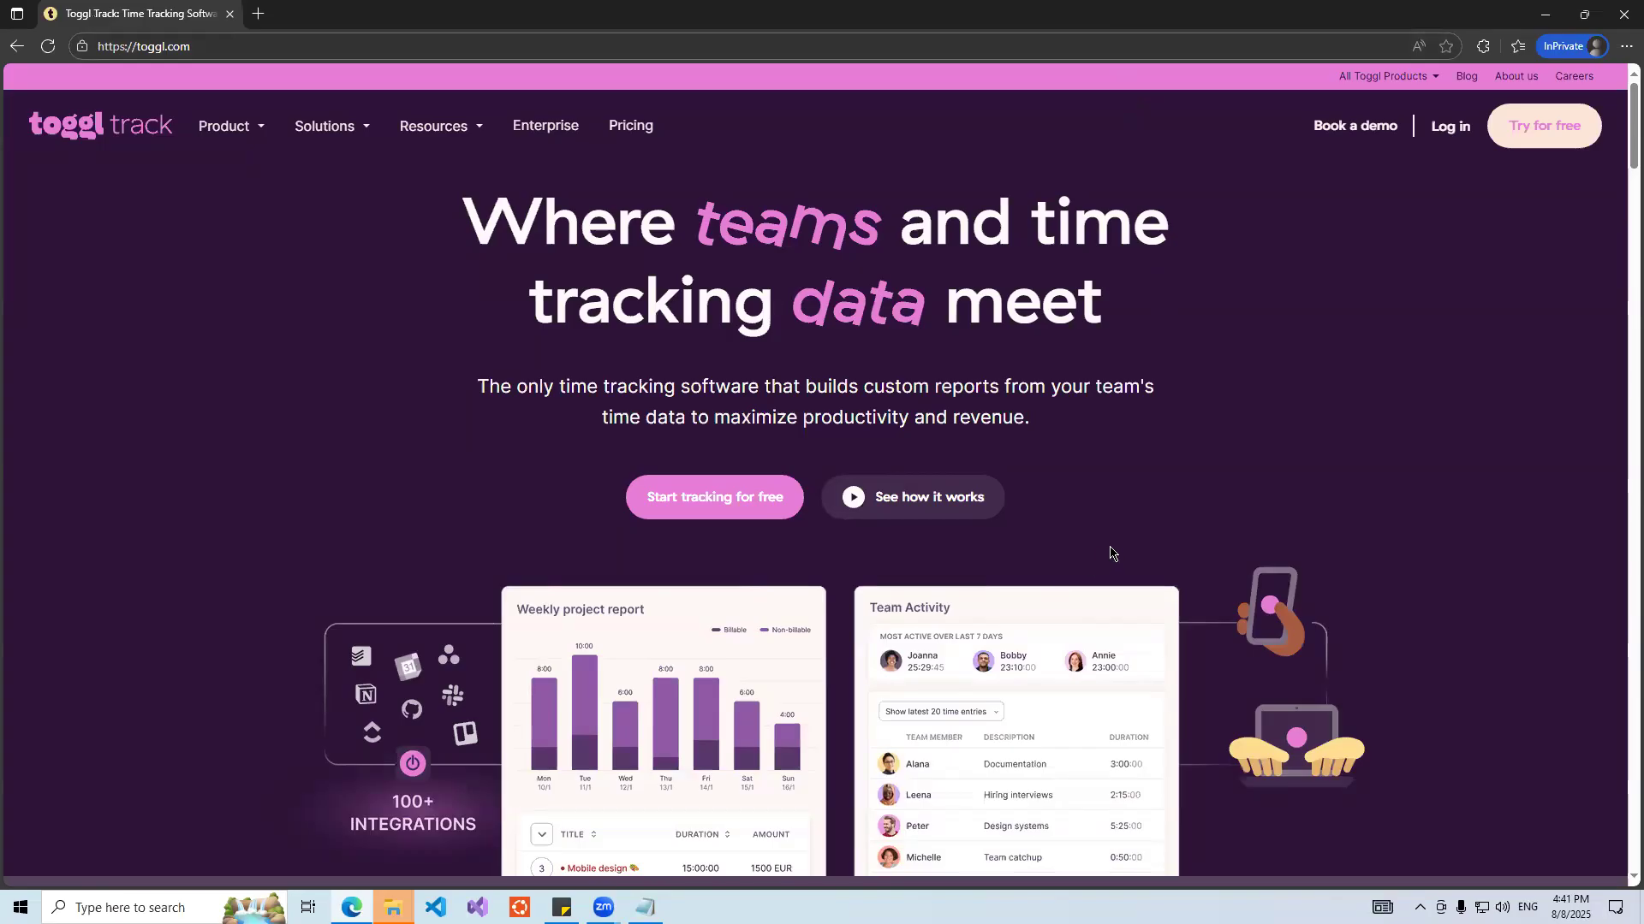
Log in to Toggl Track with the account email and password
click(1446, 130)
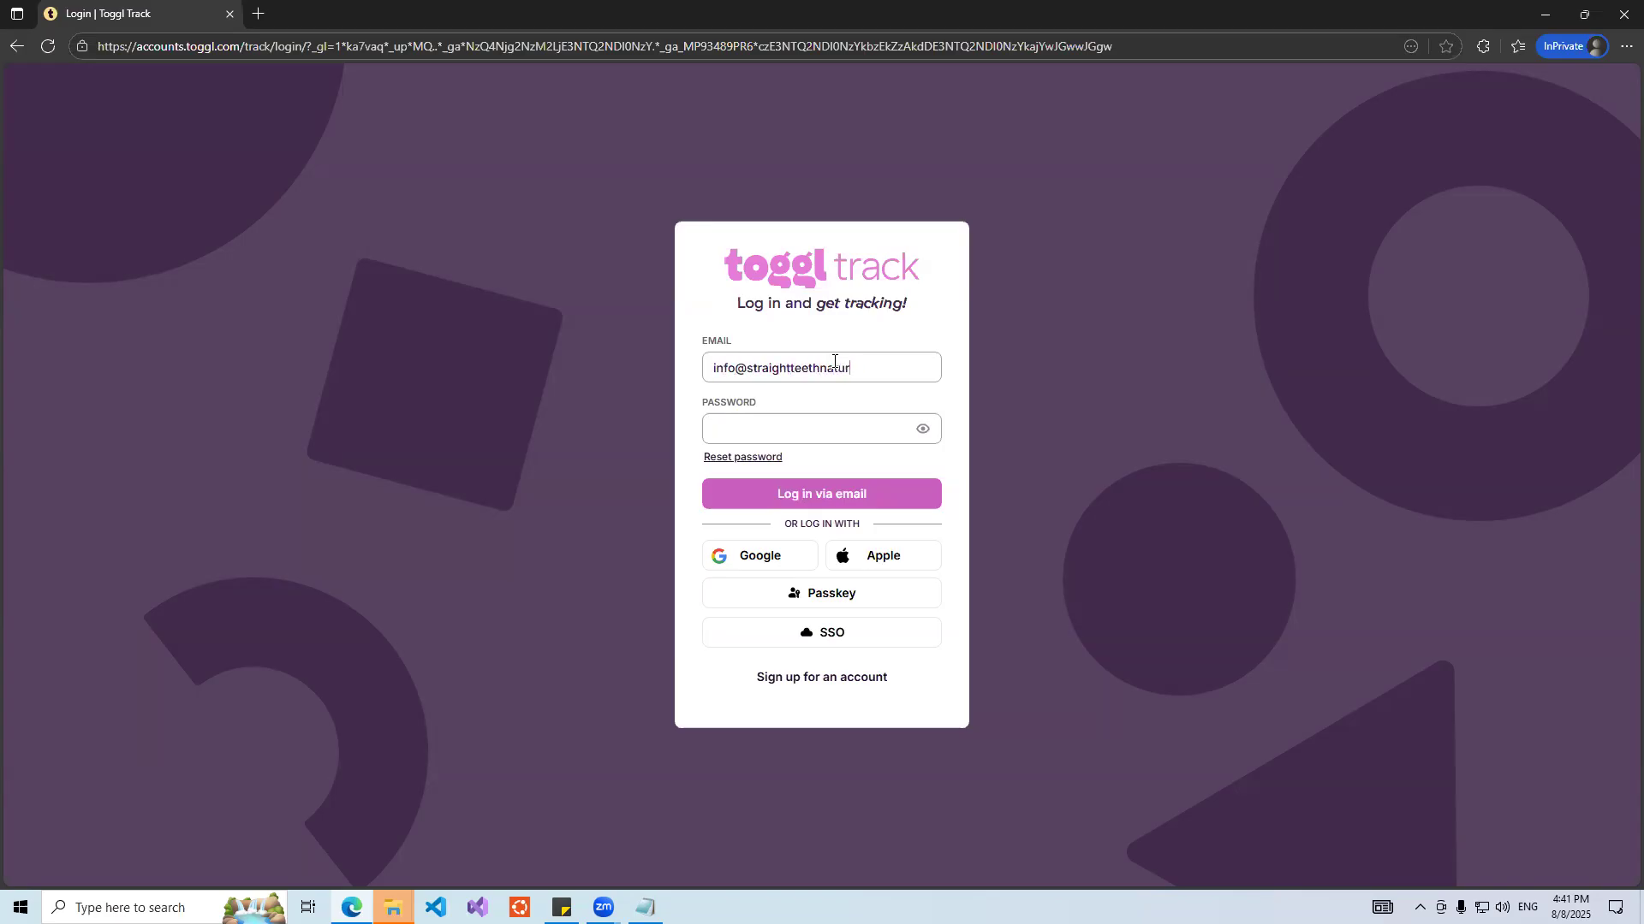
text(om)
key(Tab)
key(ctrl+v)
click(862, 495)
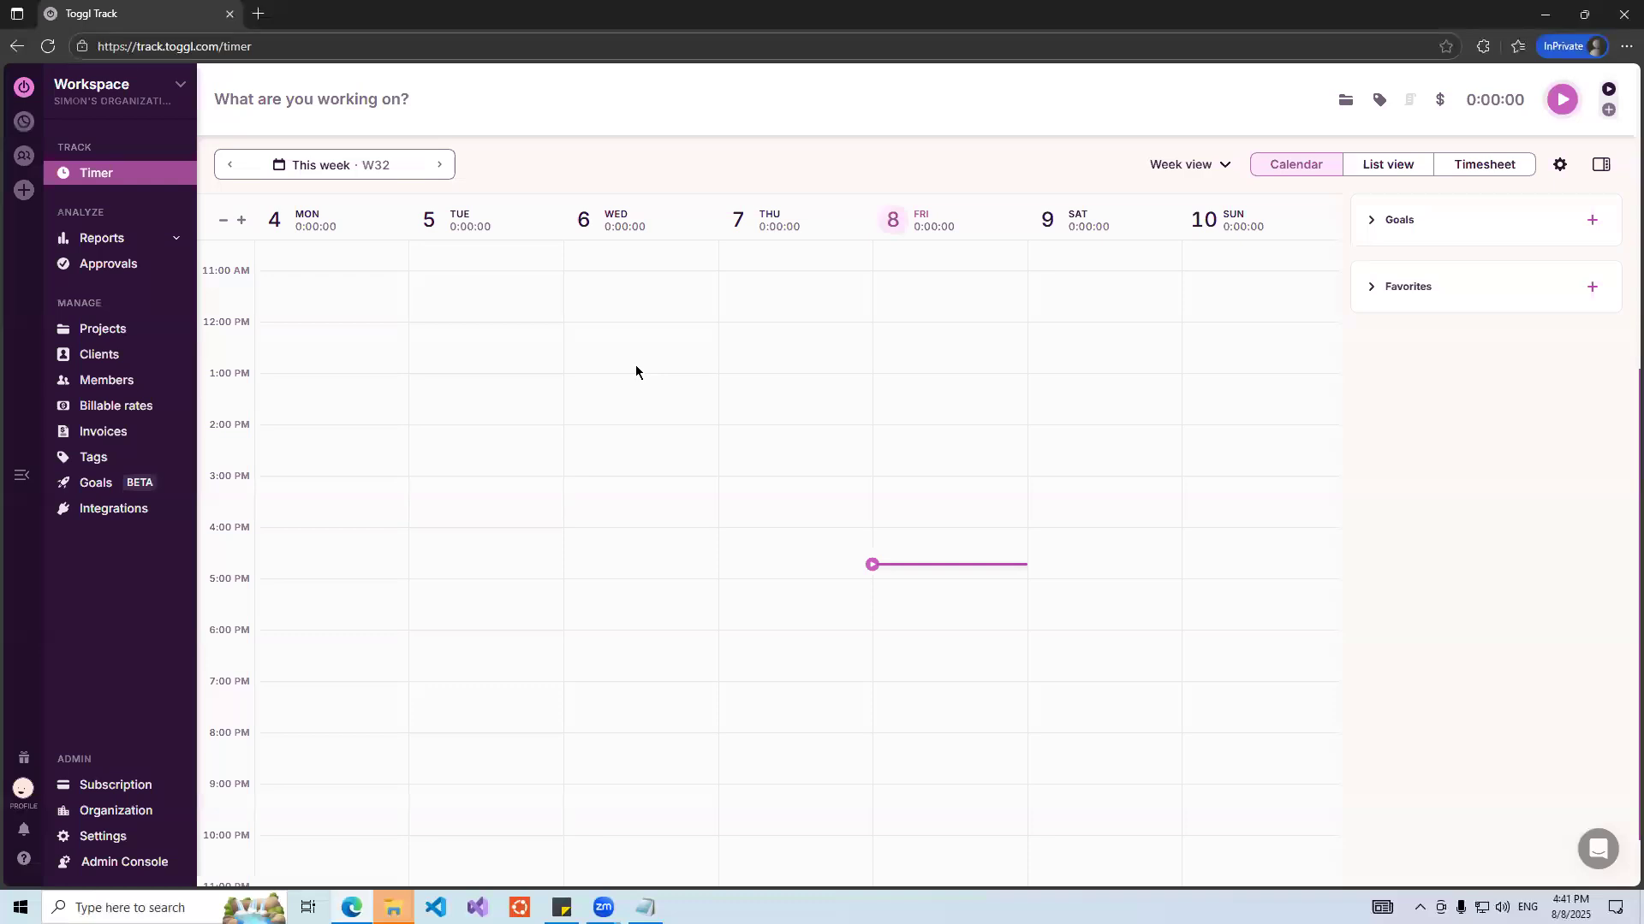
Create a new project named after the second doctor, then return to the Timer
click(127, 335)
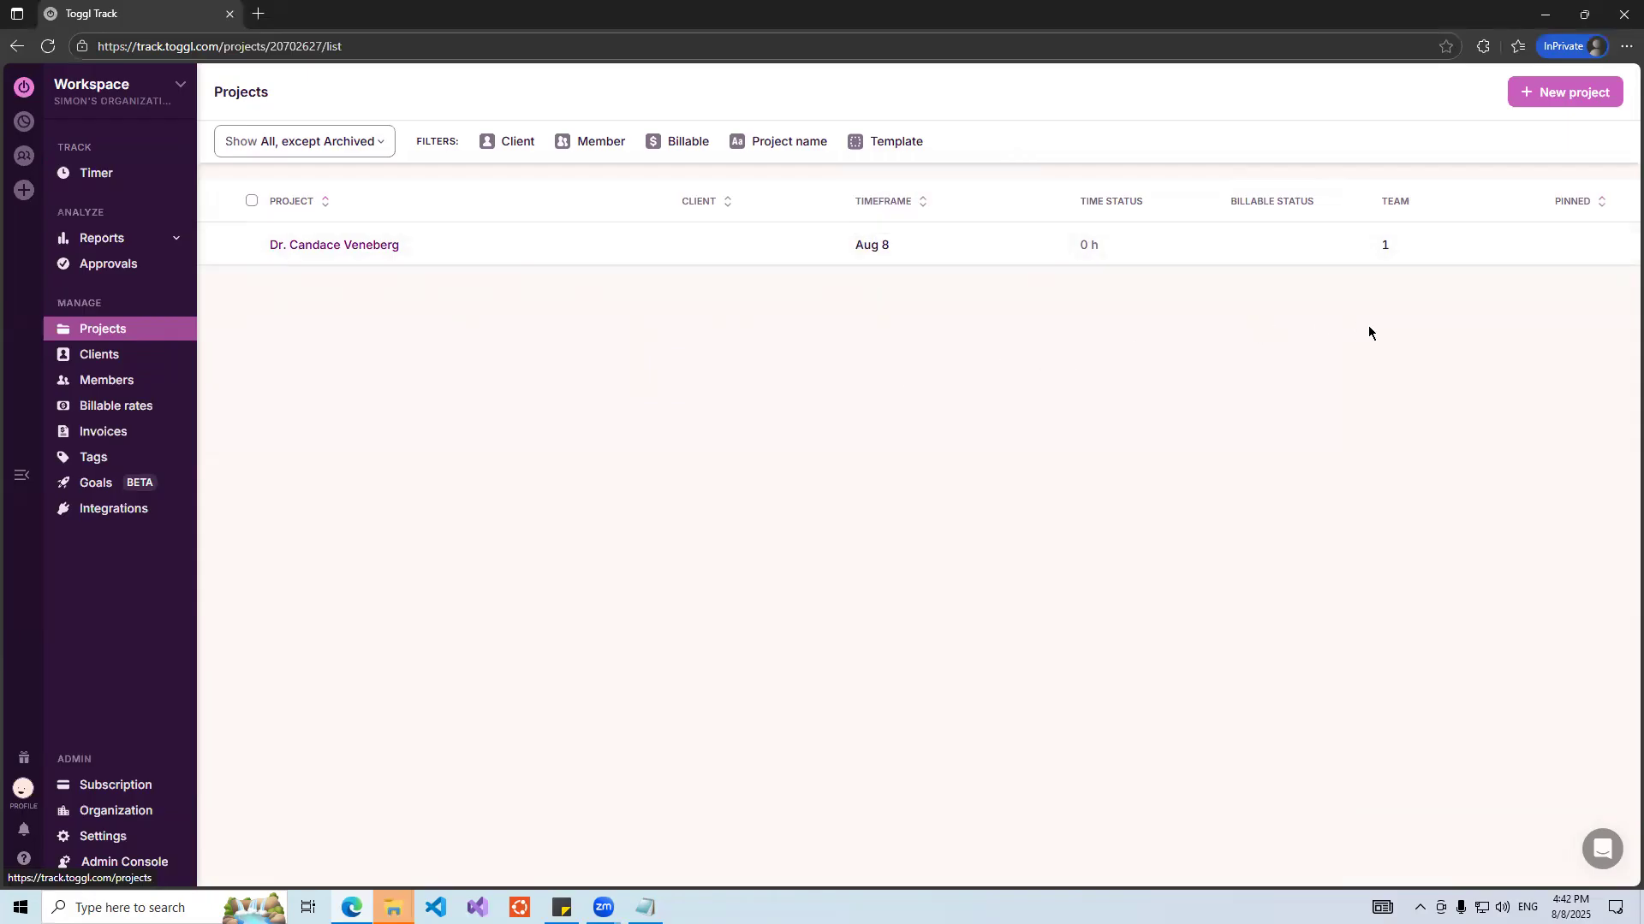
click(1566, 98)
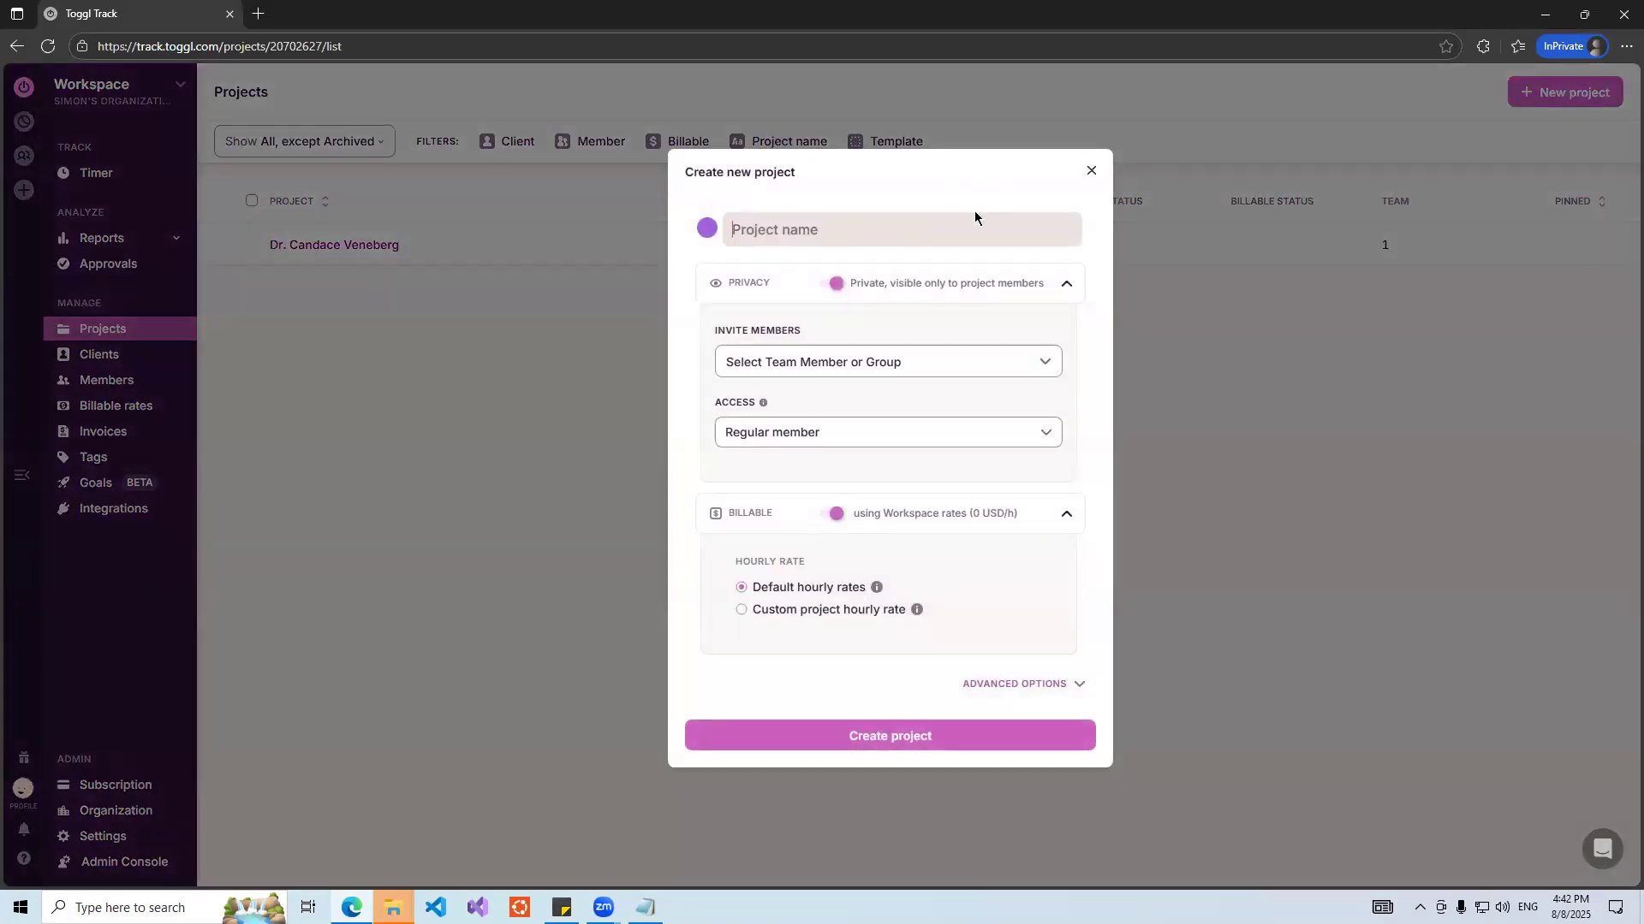
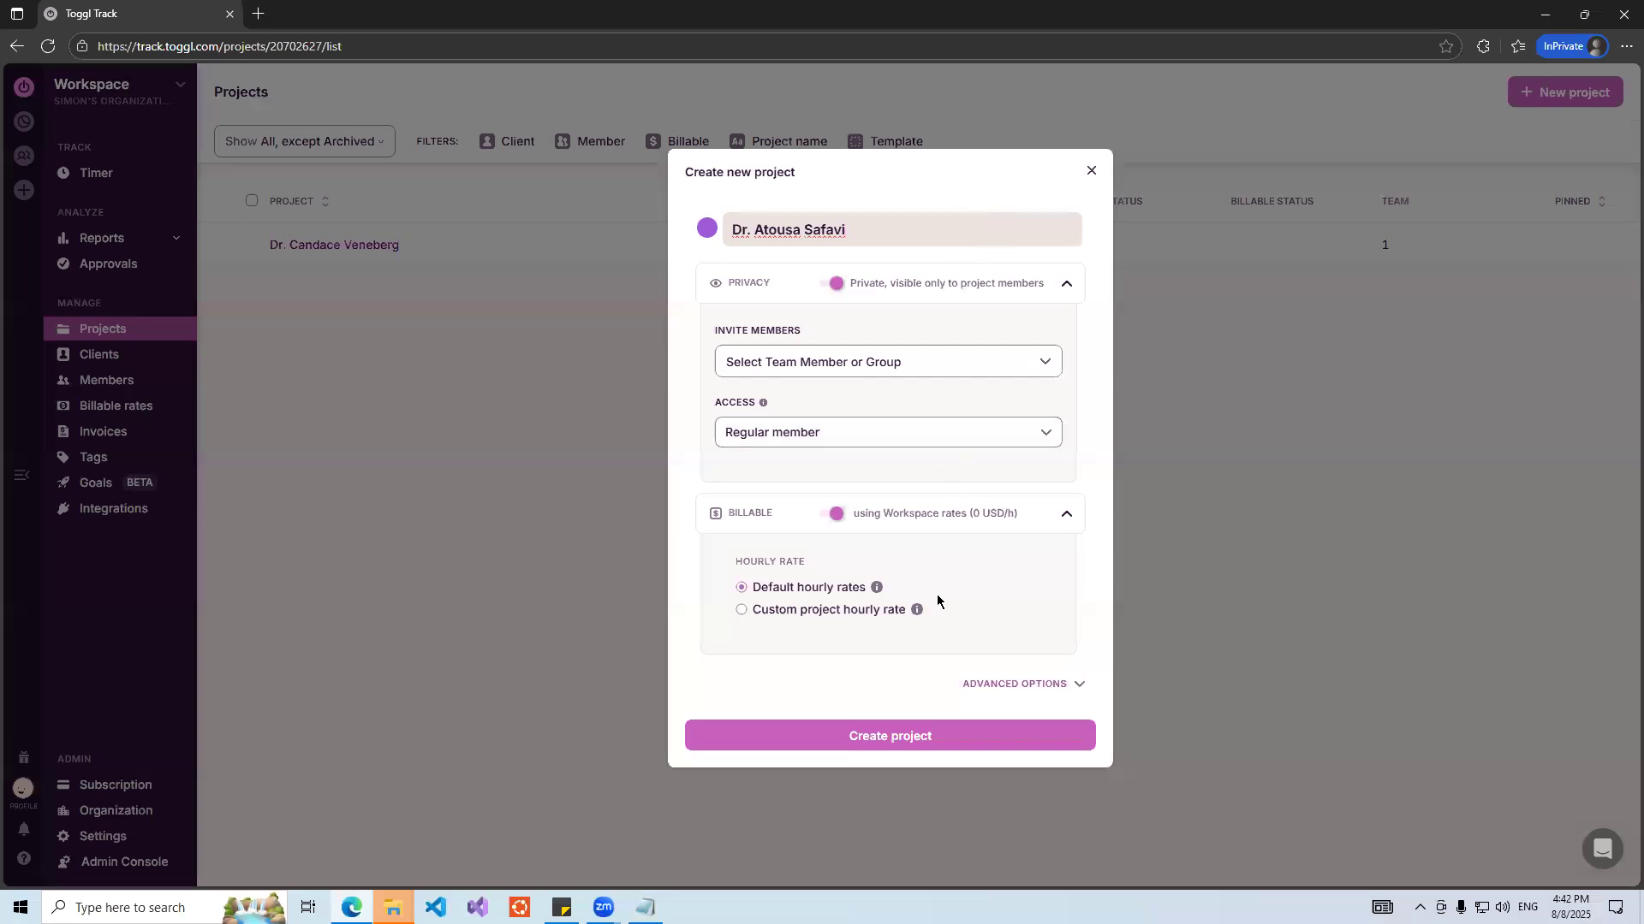
click(900, 745)
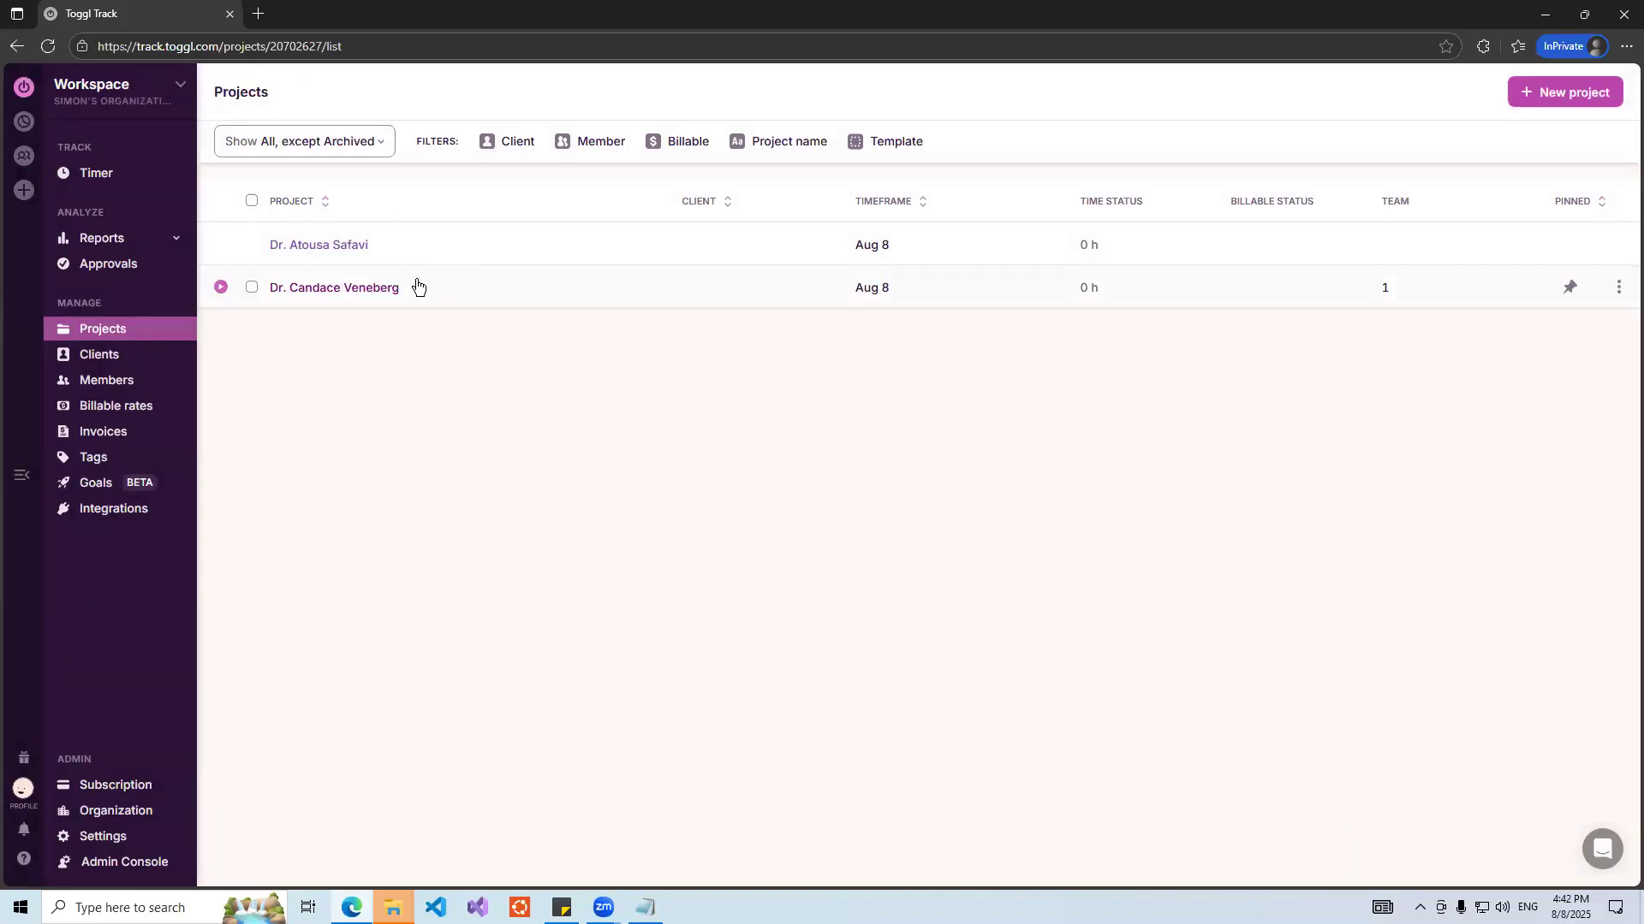
click(113, 180)
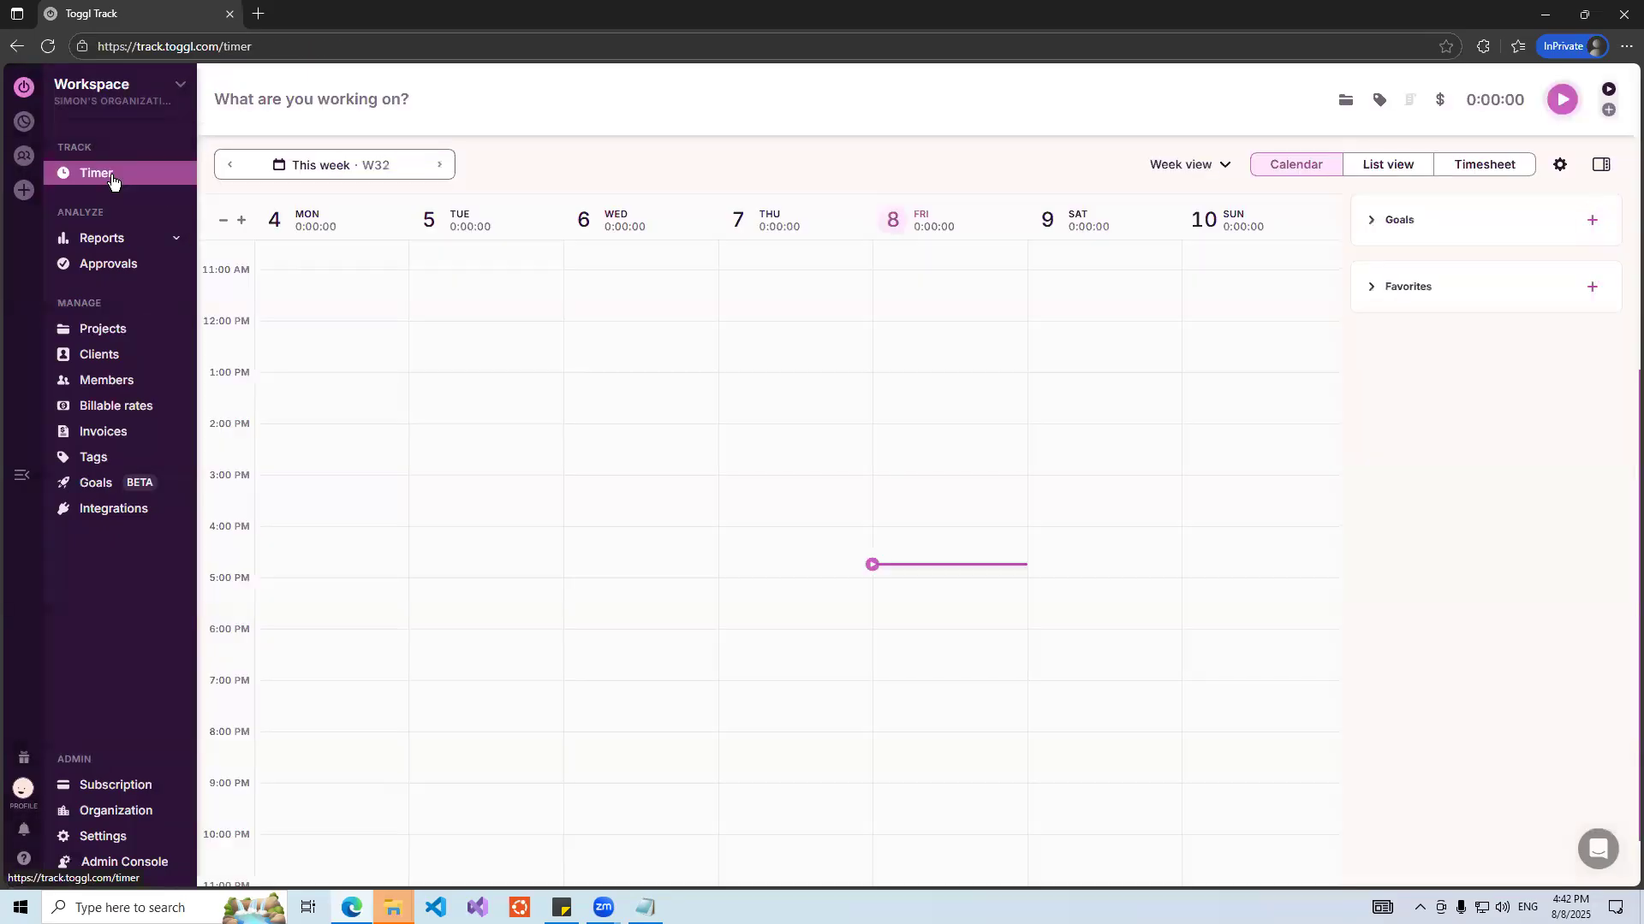
Time a brief entry described with the first patient's name under the new doctor project
click(1347, 103)
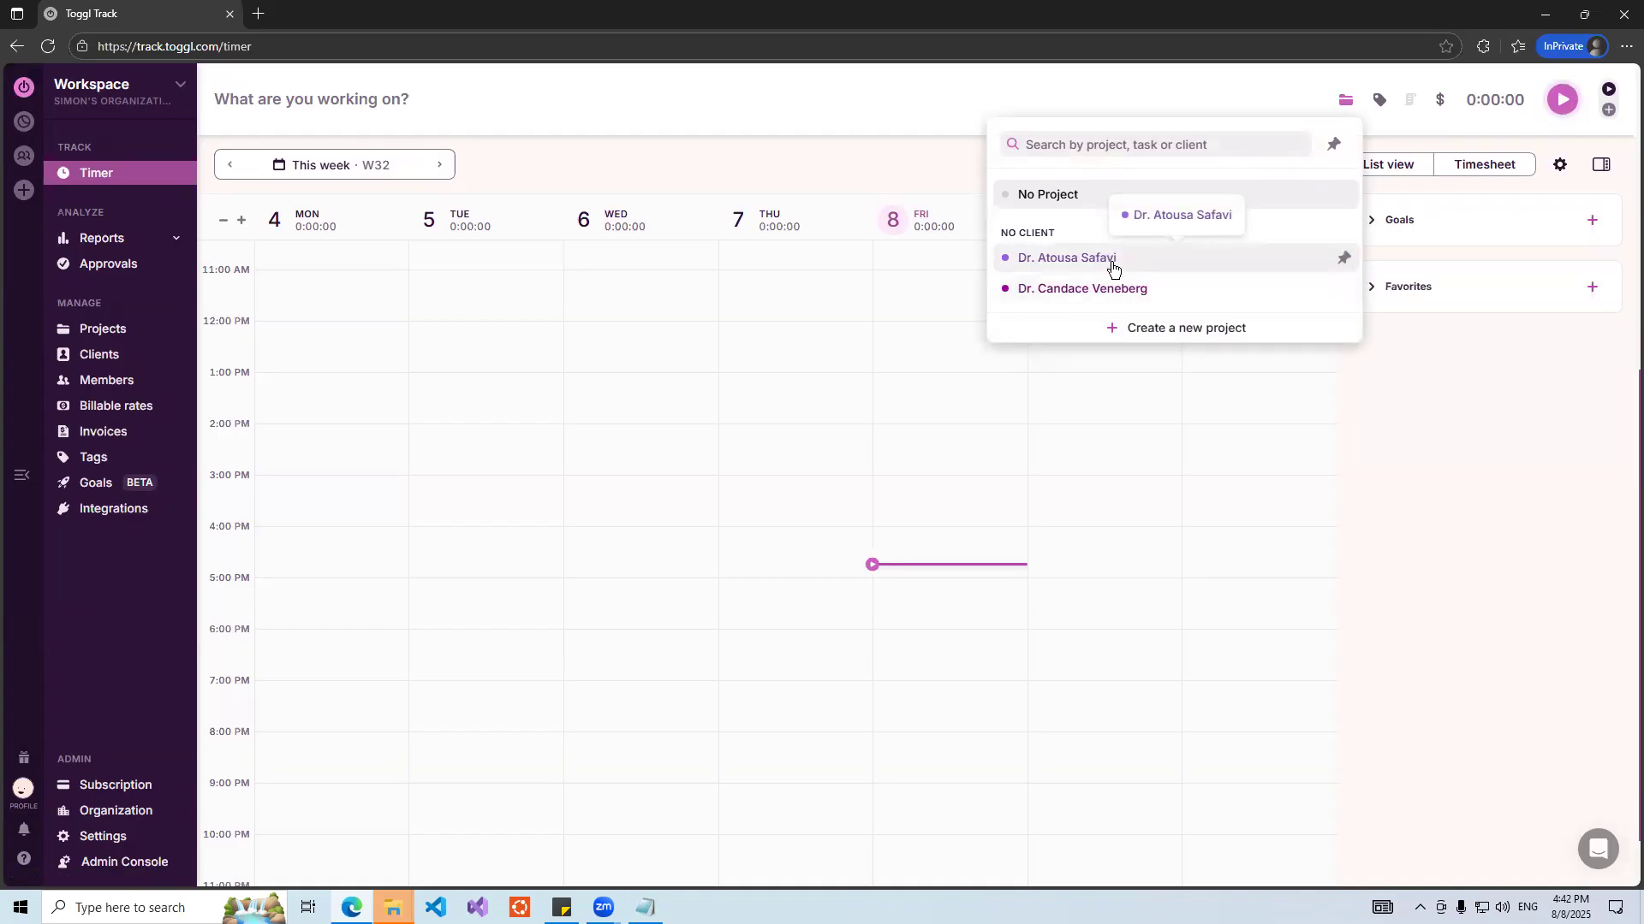
click(1112, 267)
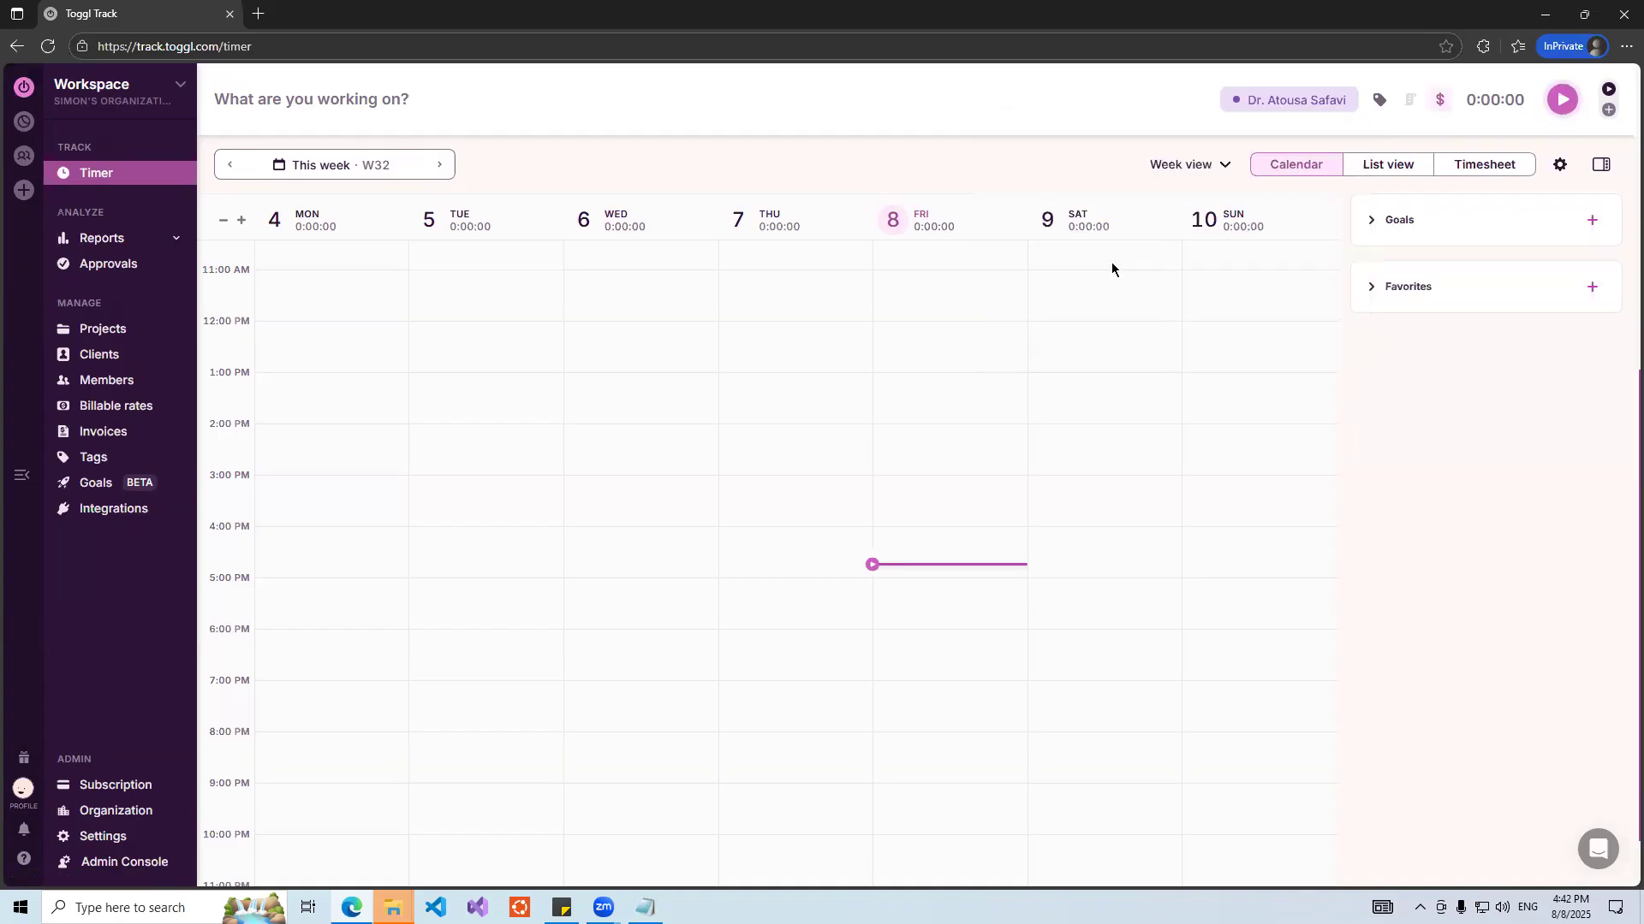
click(344, 101)
text(Jo)
key(BackSpace)
key(BackSpace)
text(John DOe)
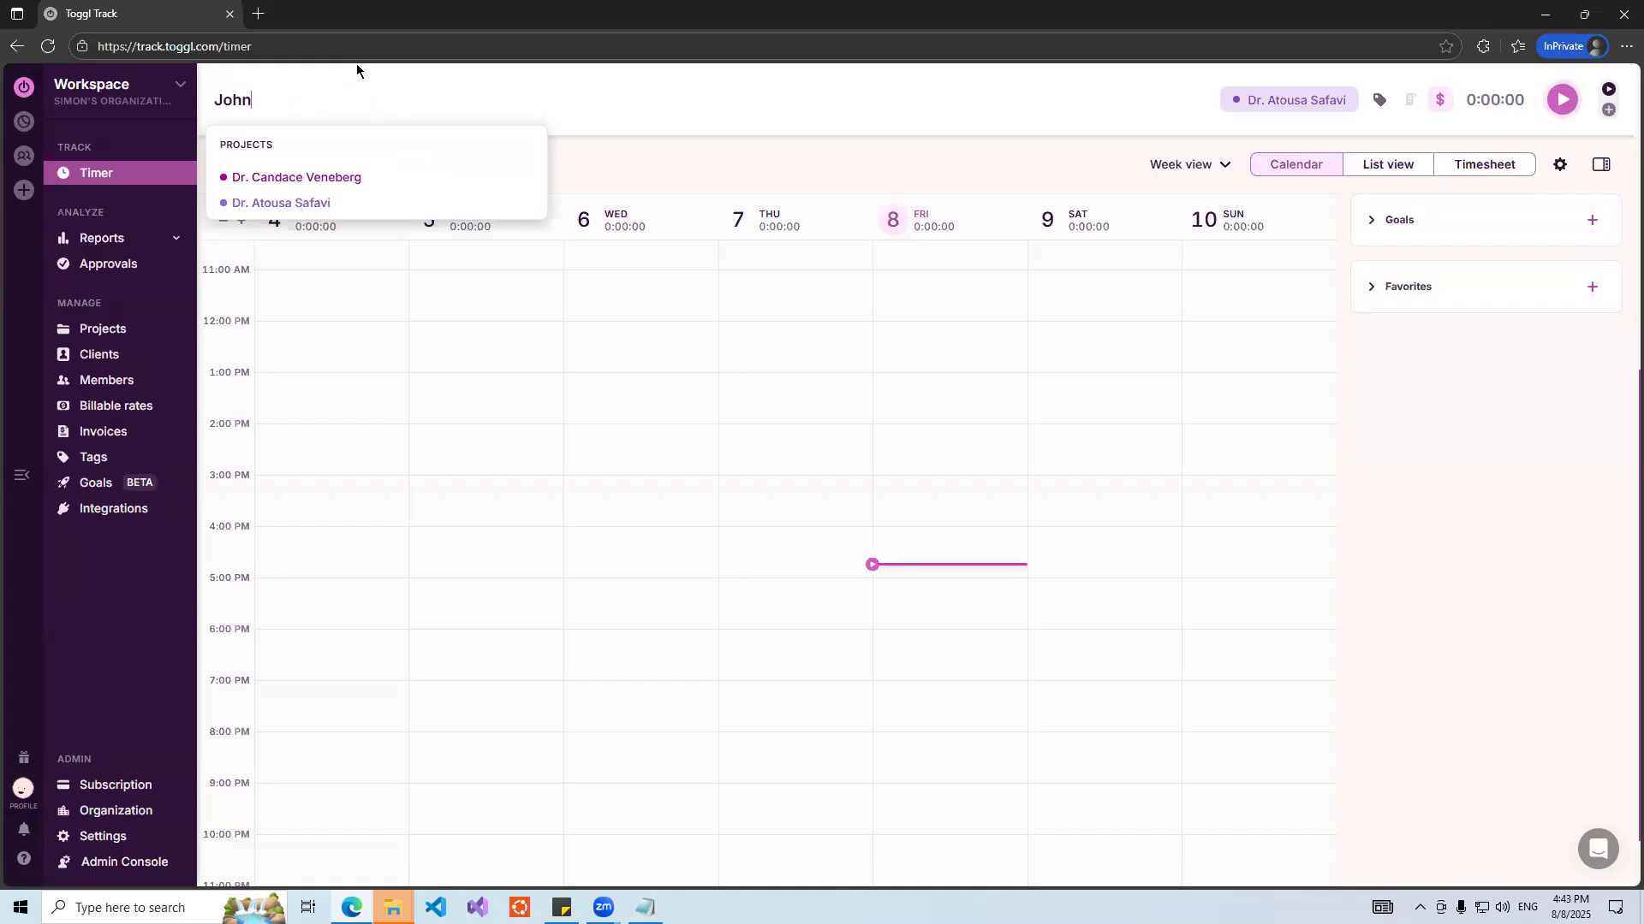
key(BackSpace)
key(BackSpace)
text(O)
key(BackSpace)
text(oe)
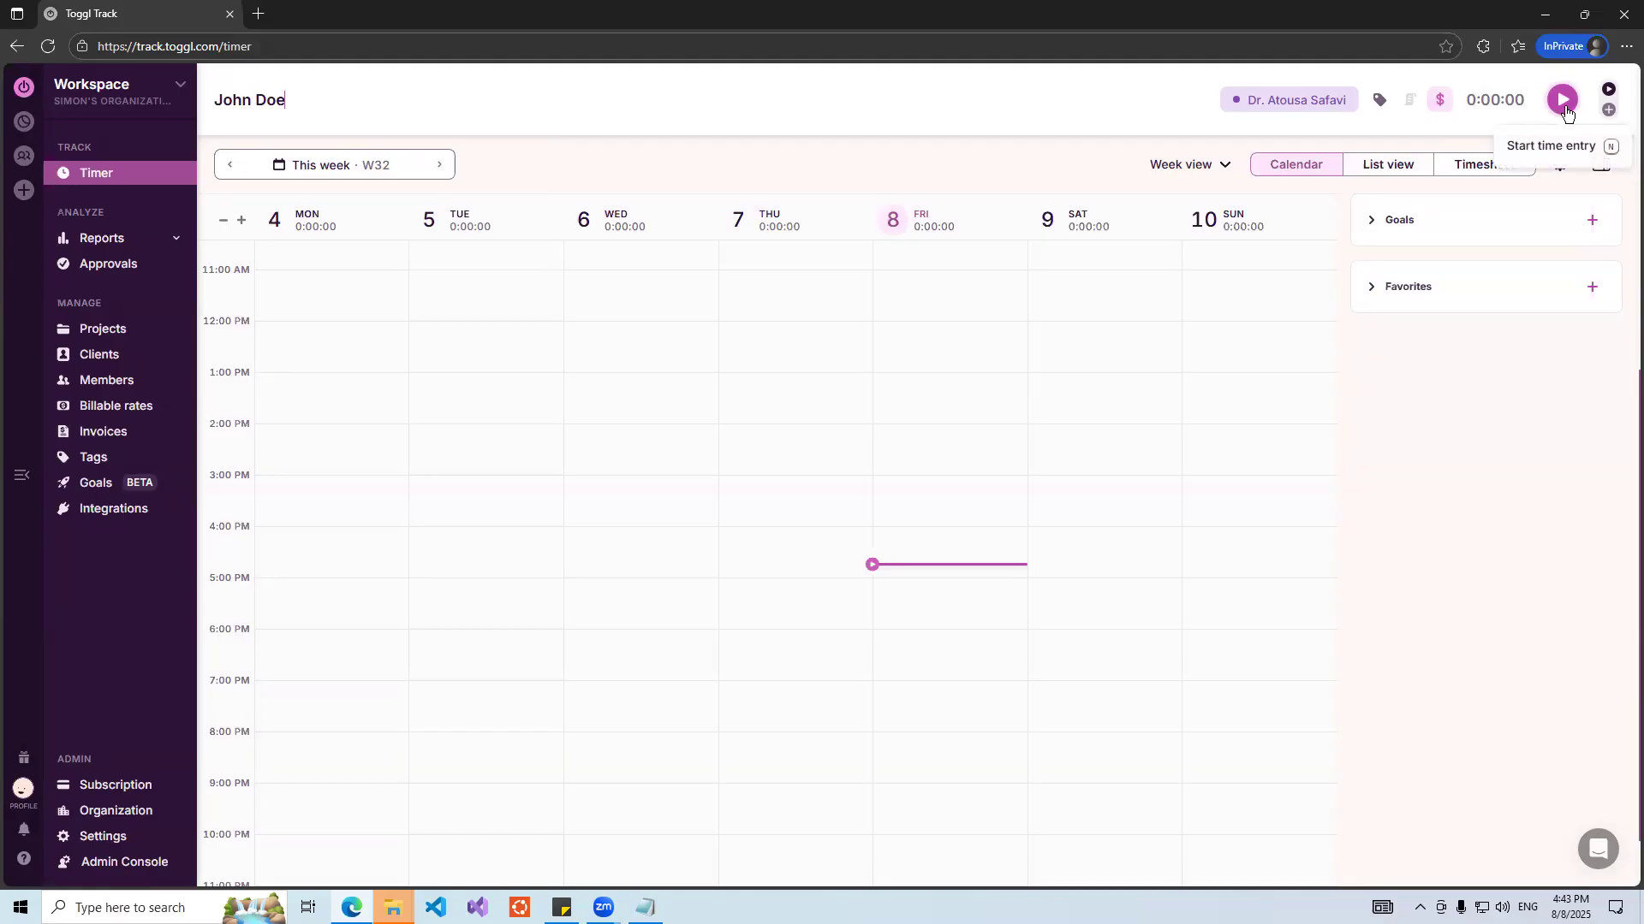
click(1564, 104)
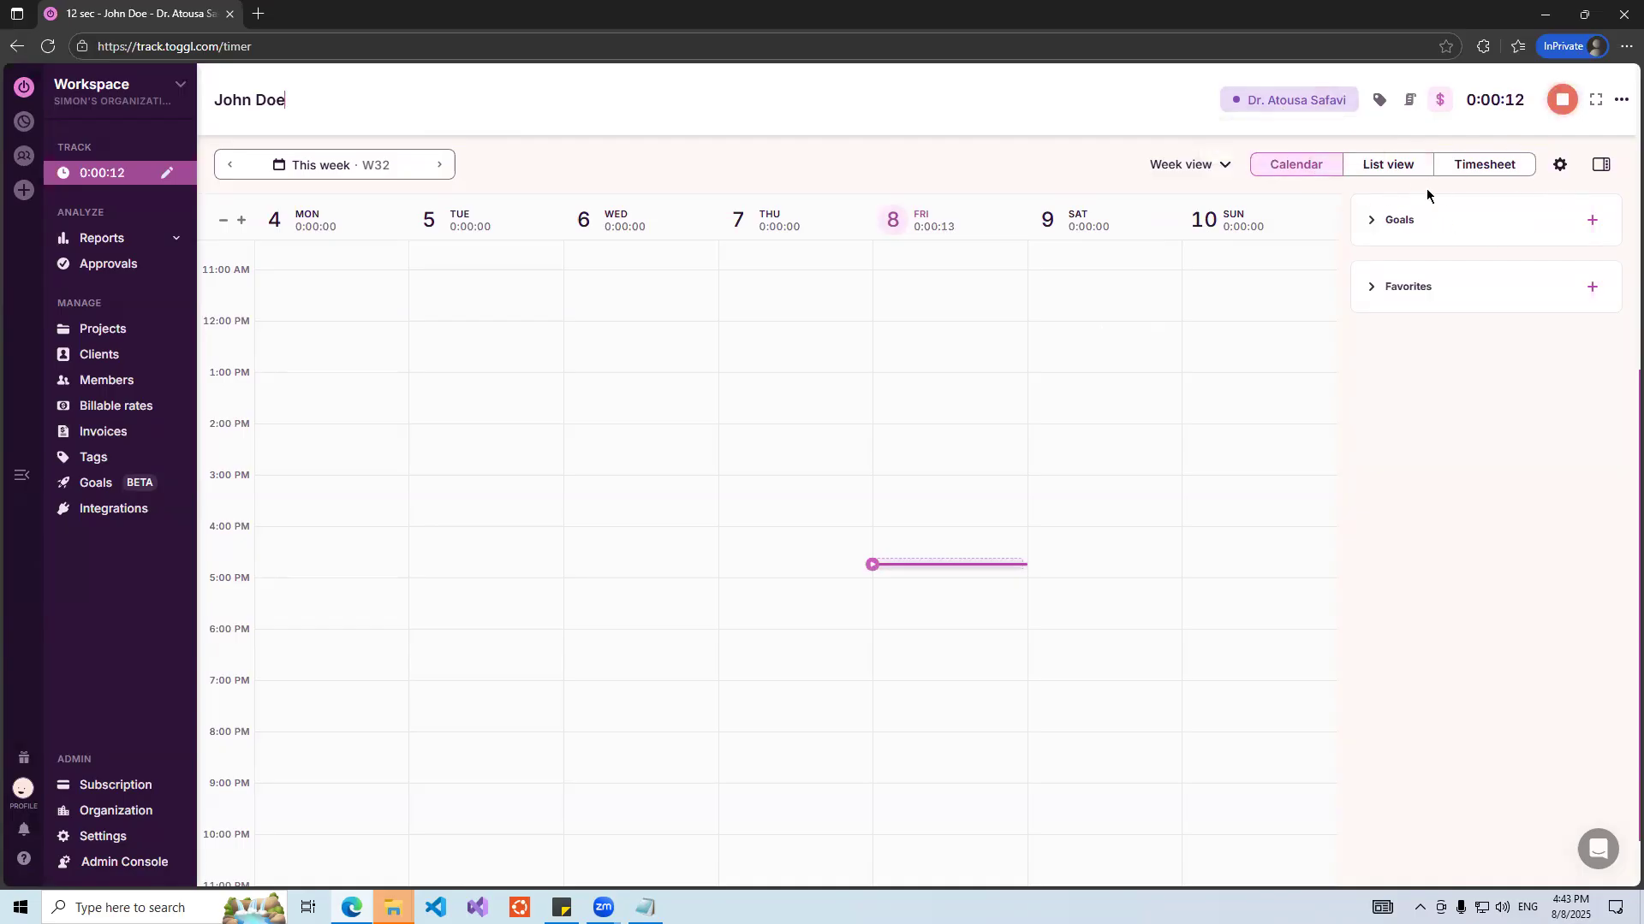
click(1562, 101)
Time a brief entry described with the second patient's name under the same doctor project
click(1346, 101)
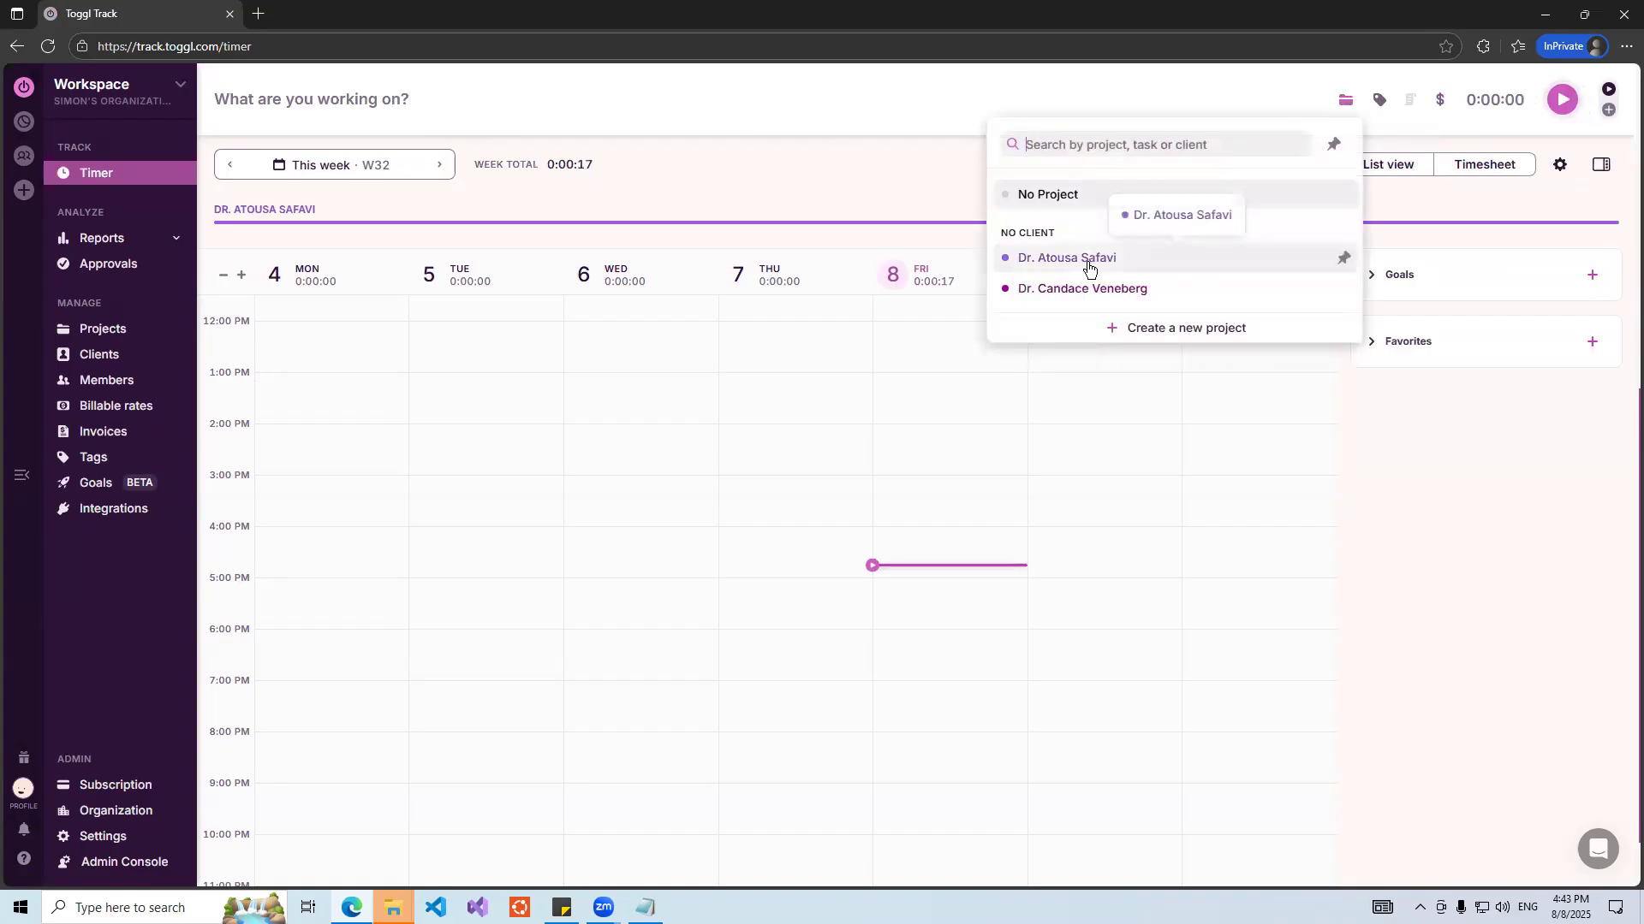
click(1088, 268)
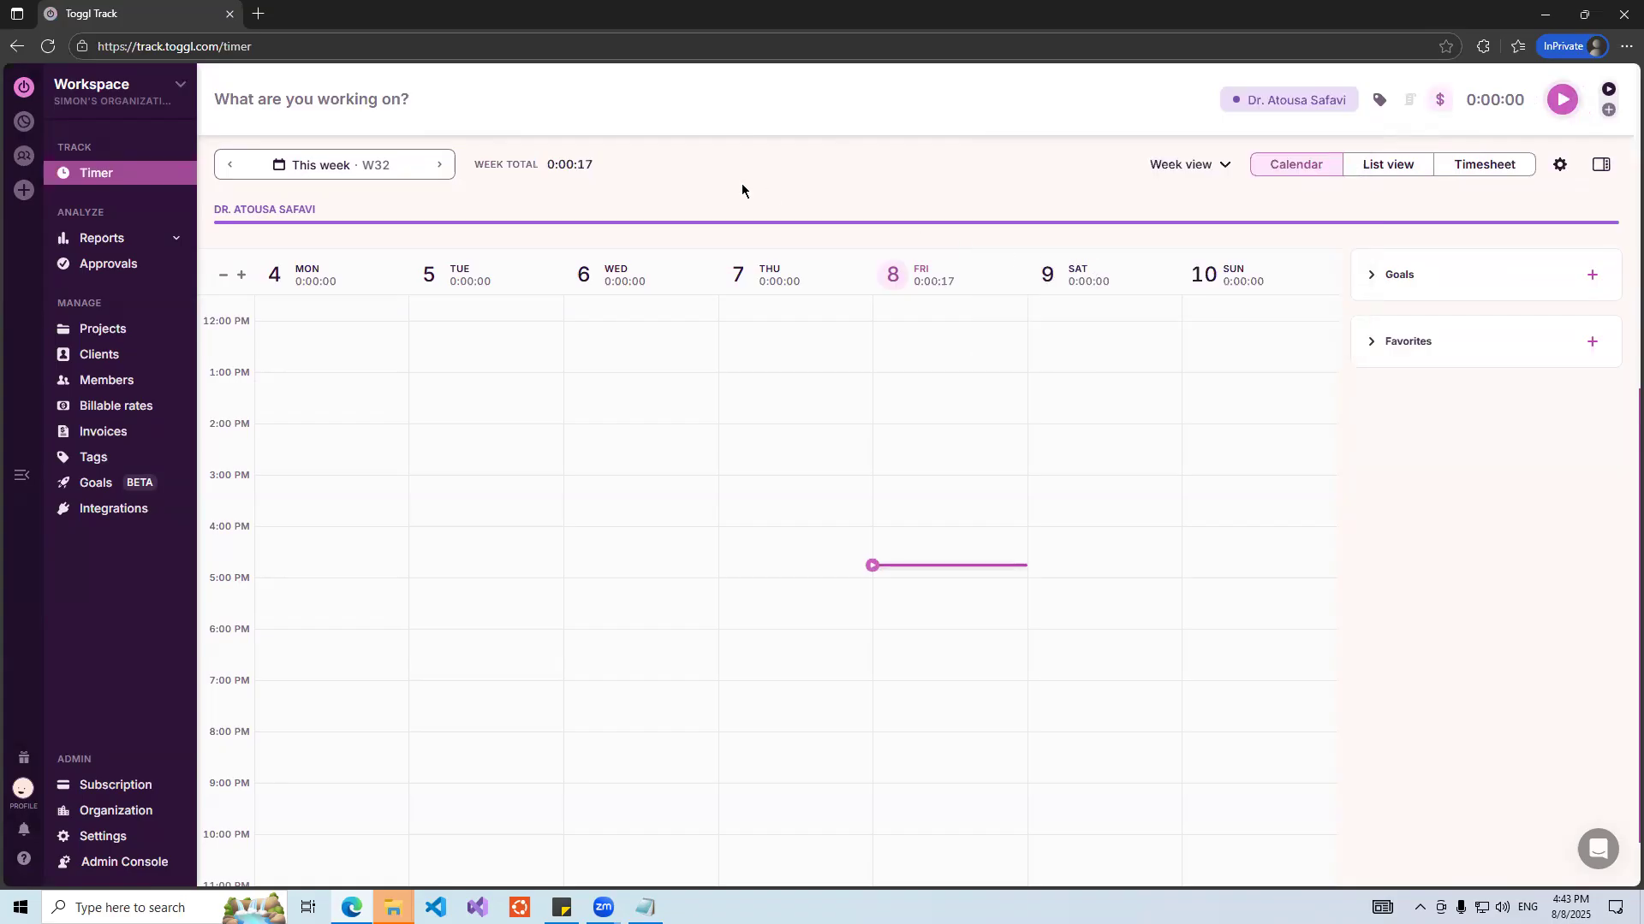
click(359, 99)
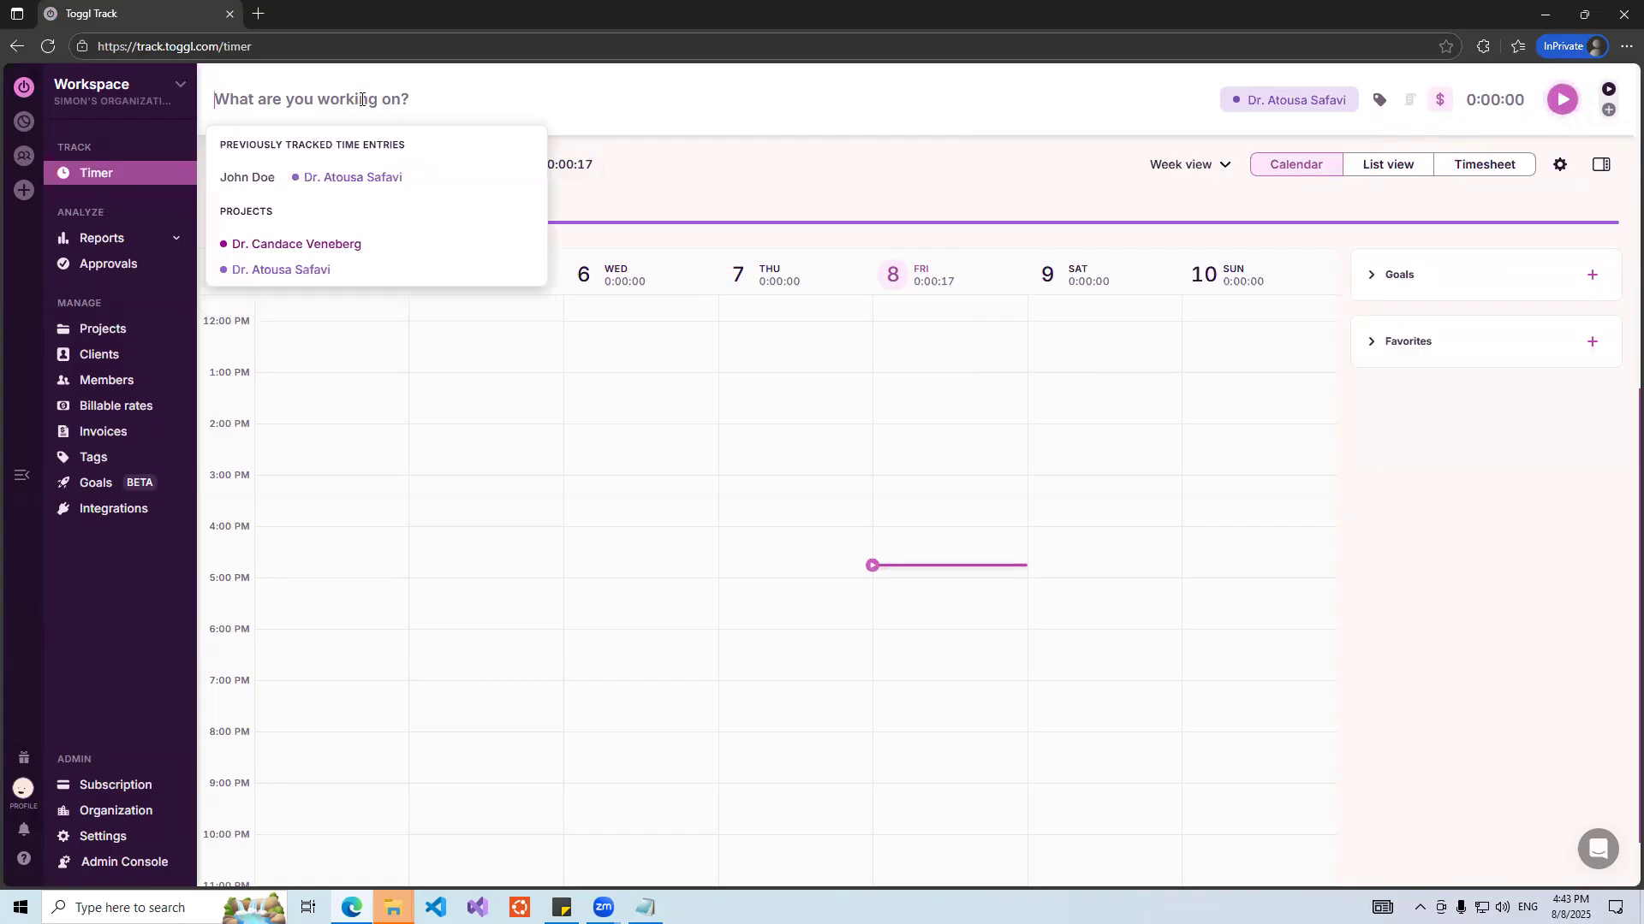
text(Jane Doe)
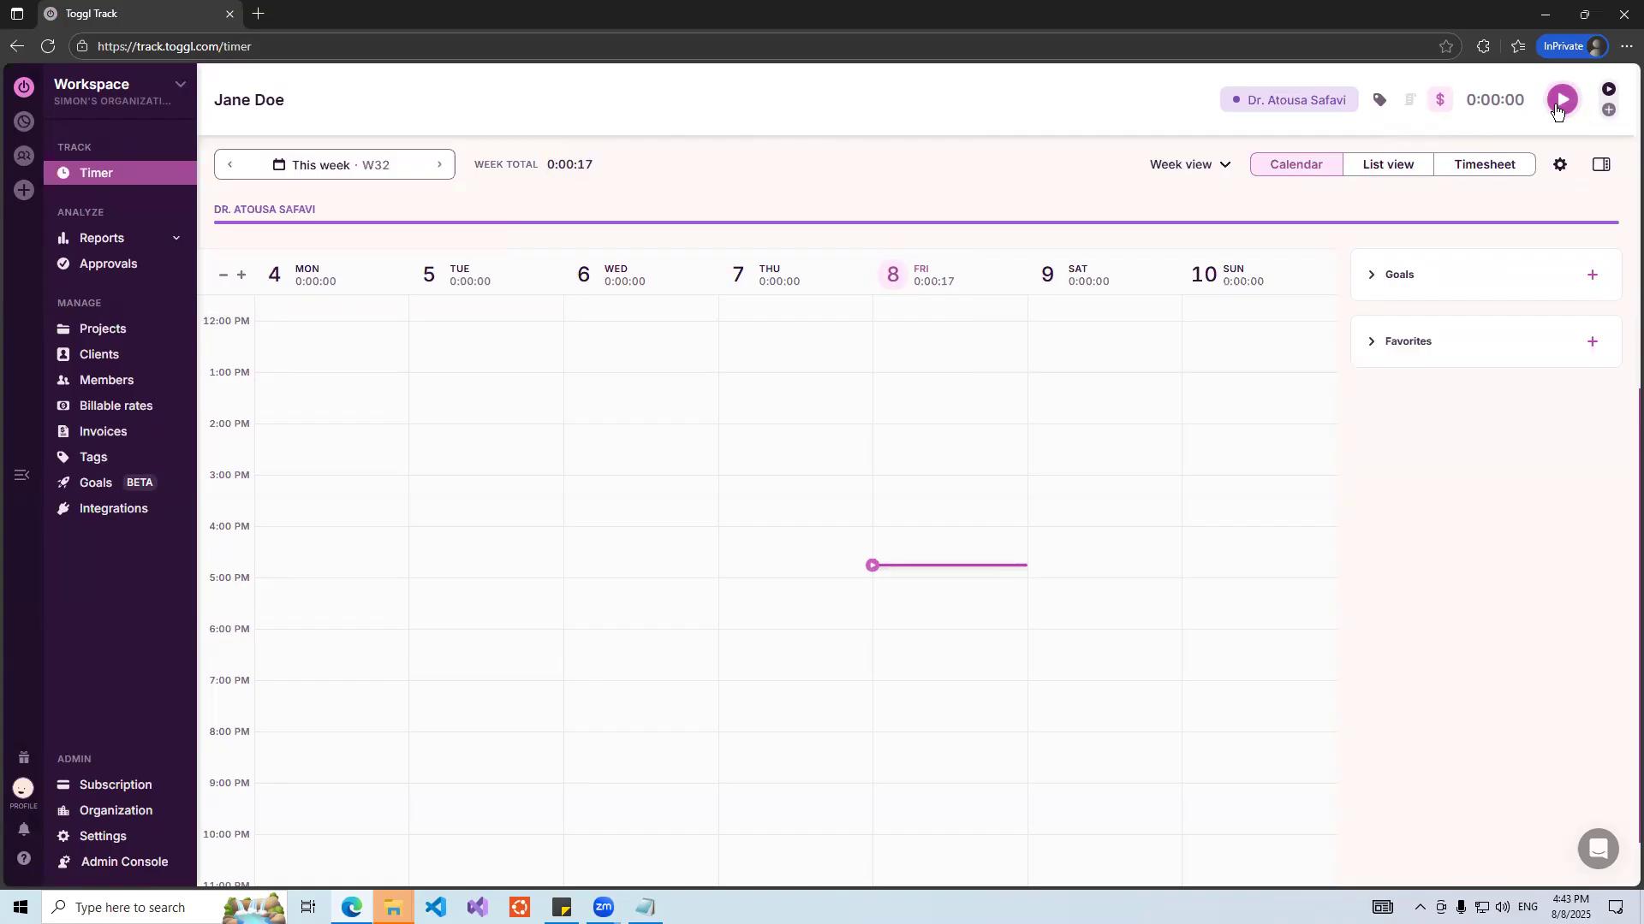
click(1563, 100)
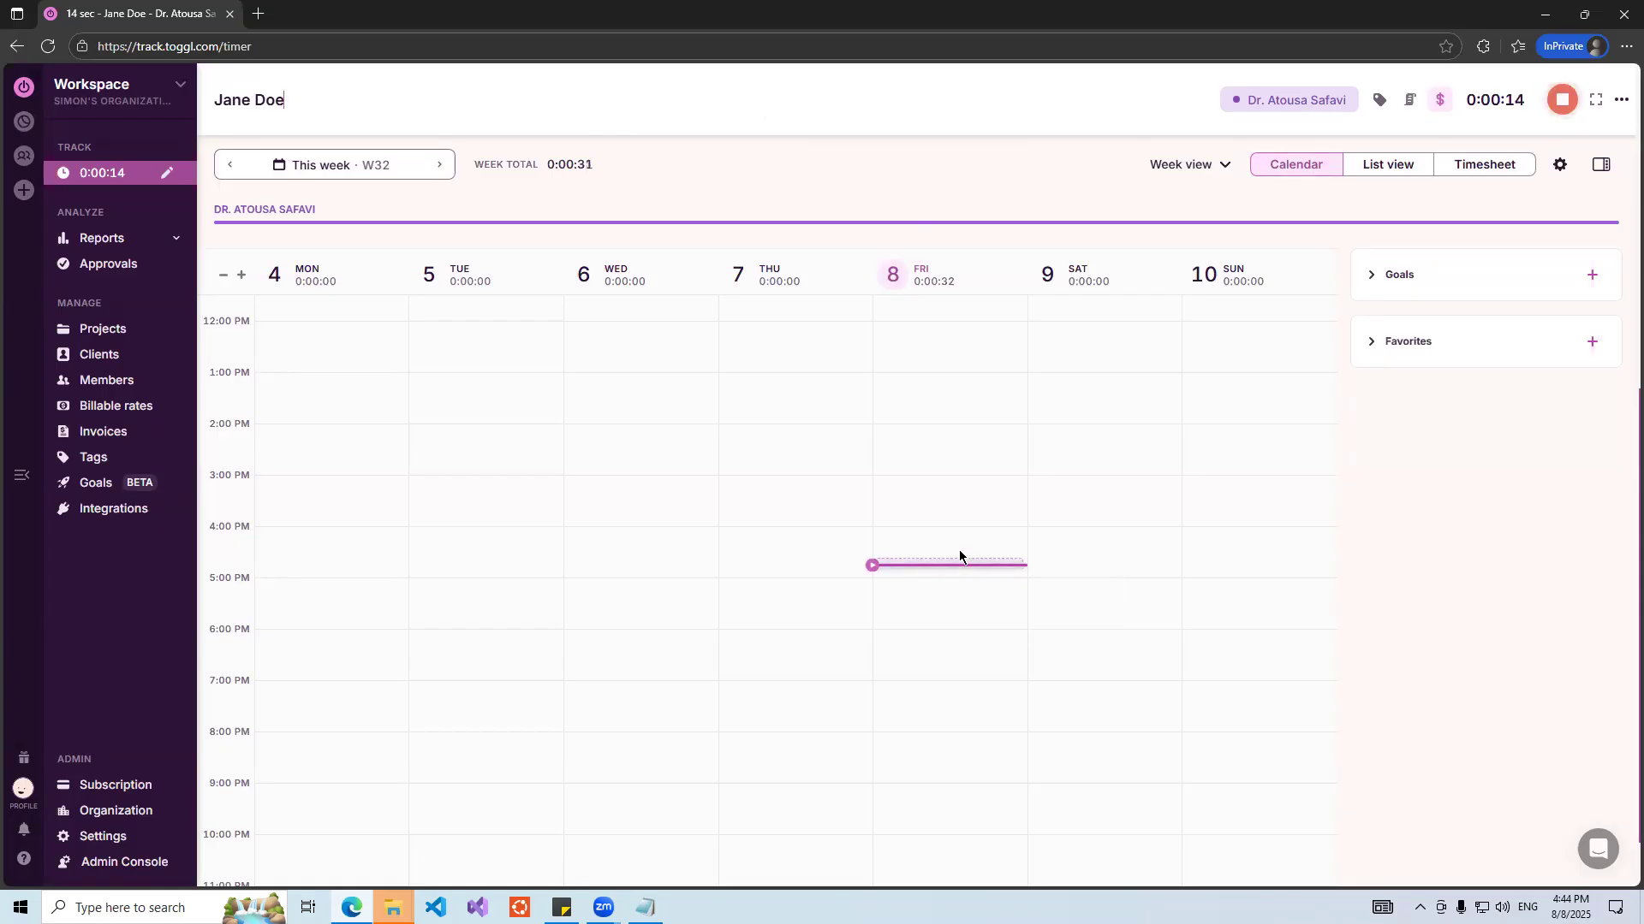
click(1557, 114)
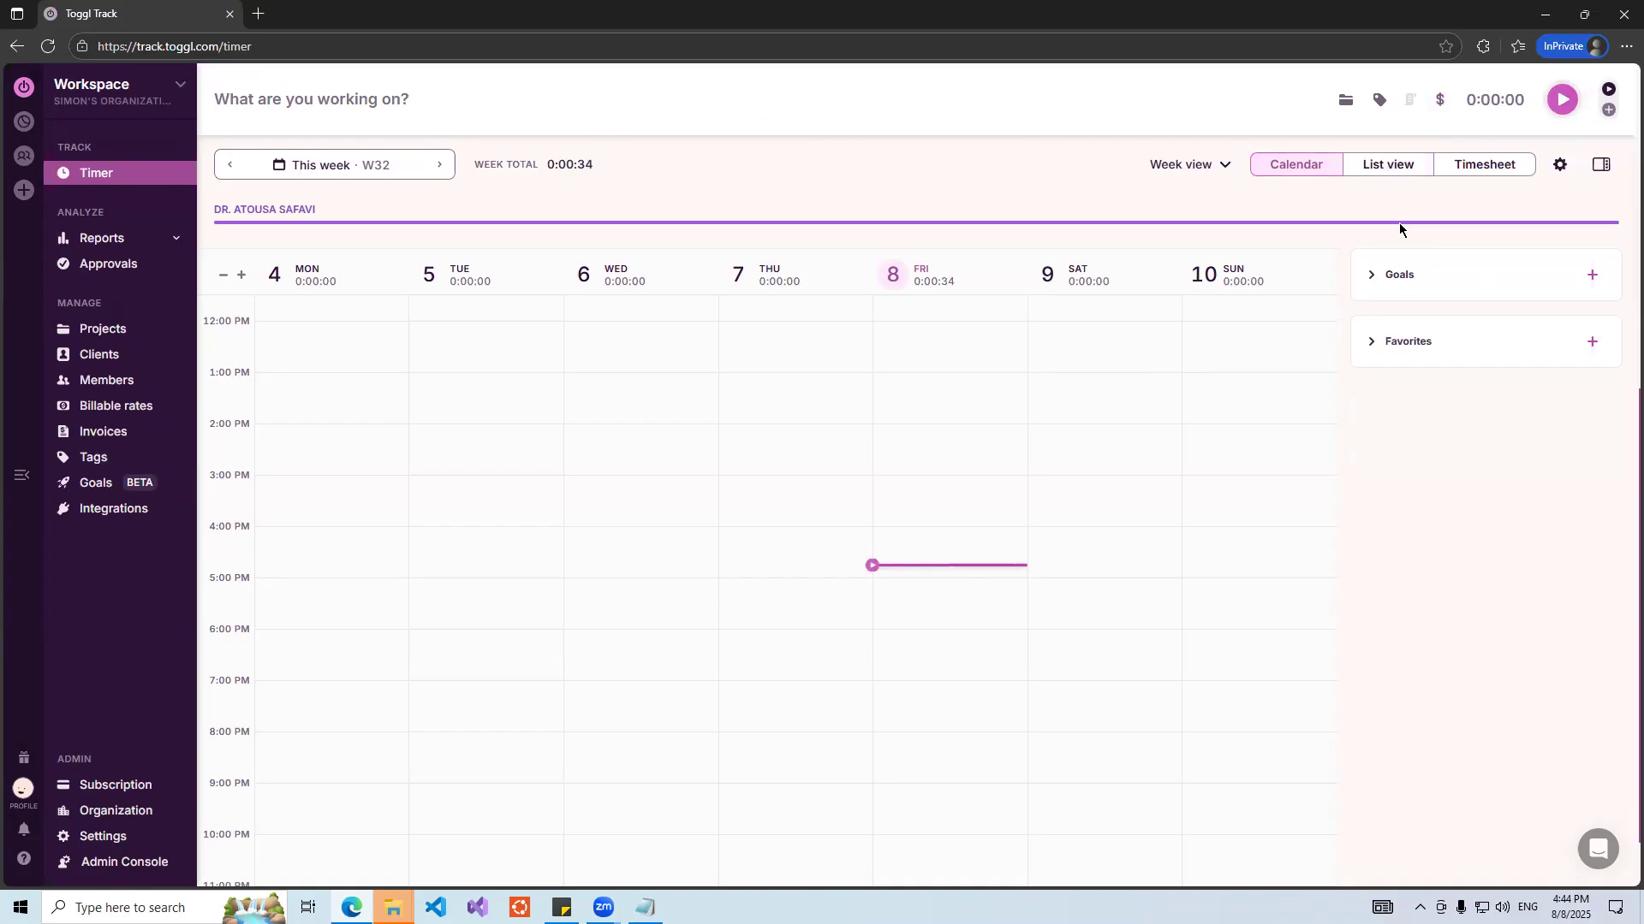
click(1391, 167)
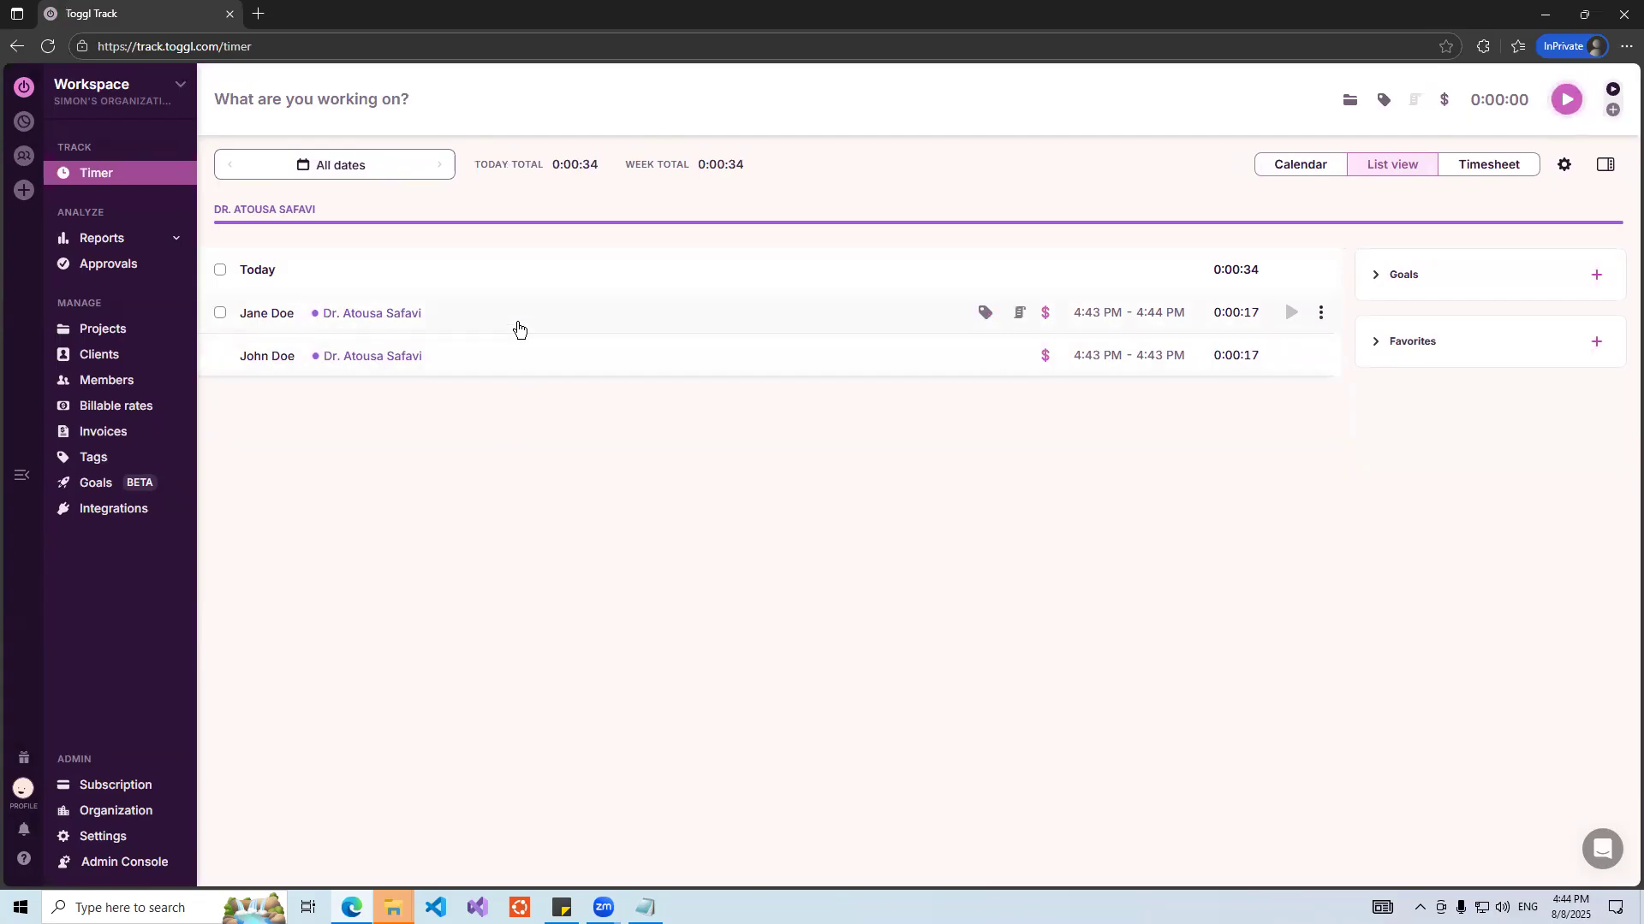
click(1317, 168)
click(1027, 105)
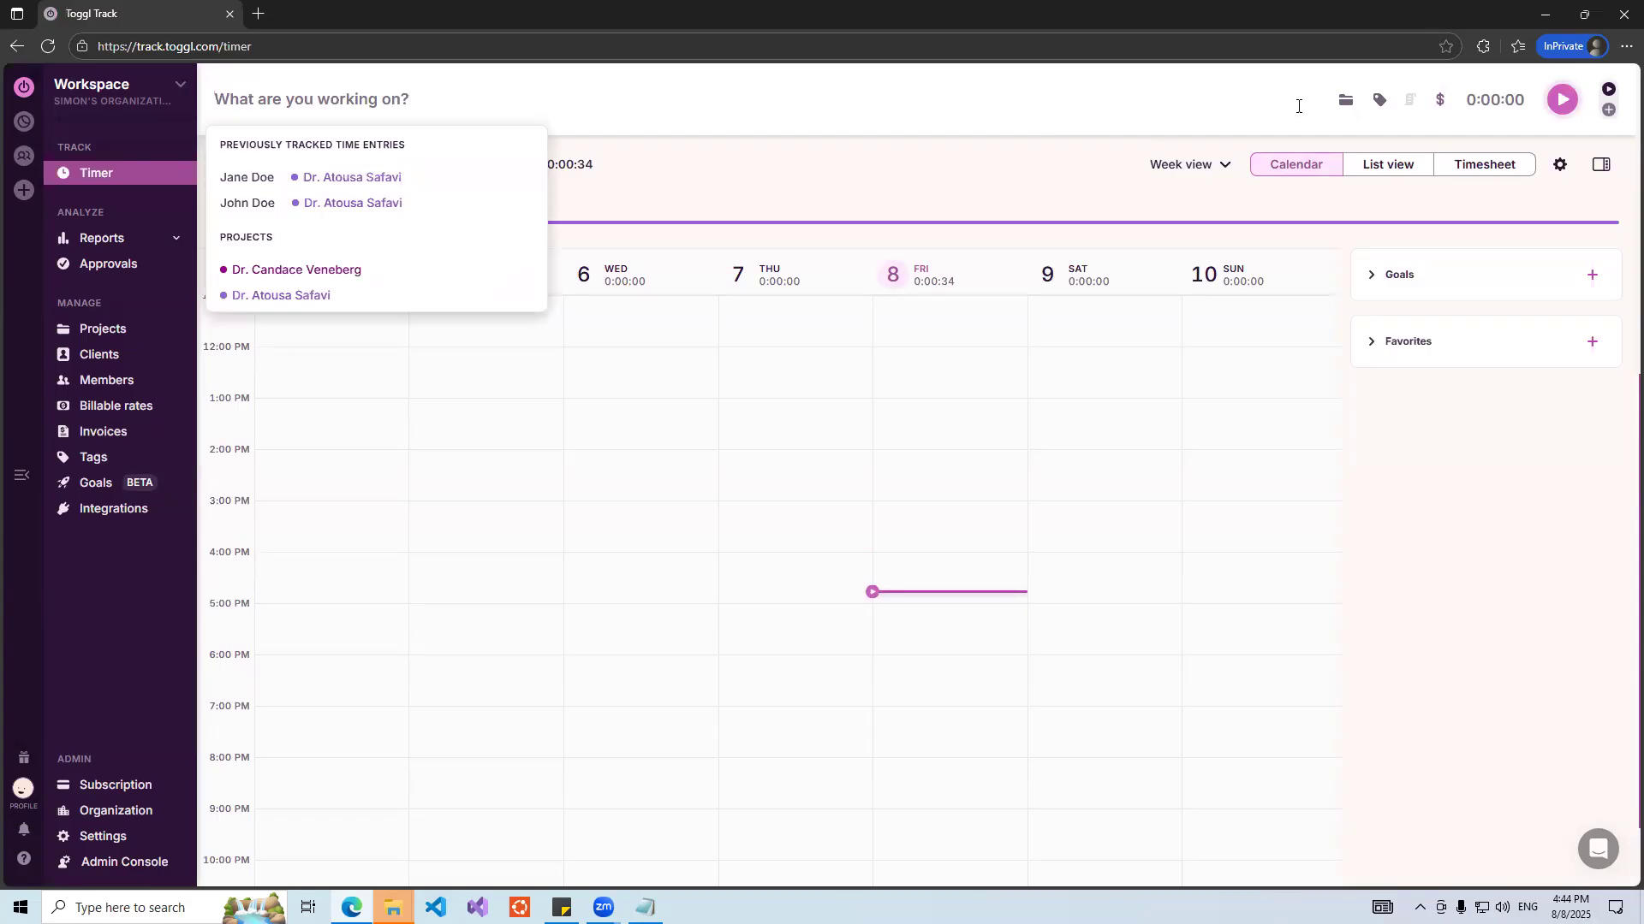
Time an 8-second entry for a third patient under the dark-purple project; check List view
click(1343, 102)
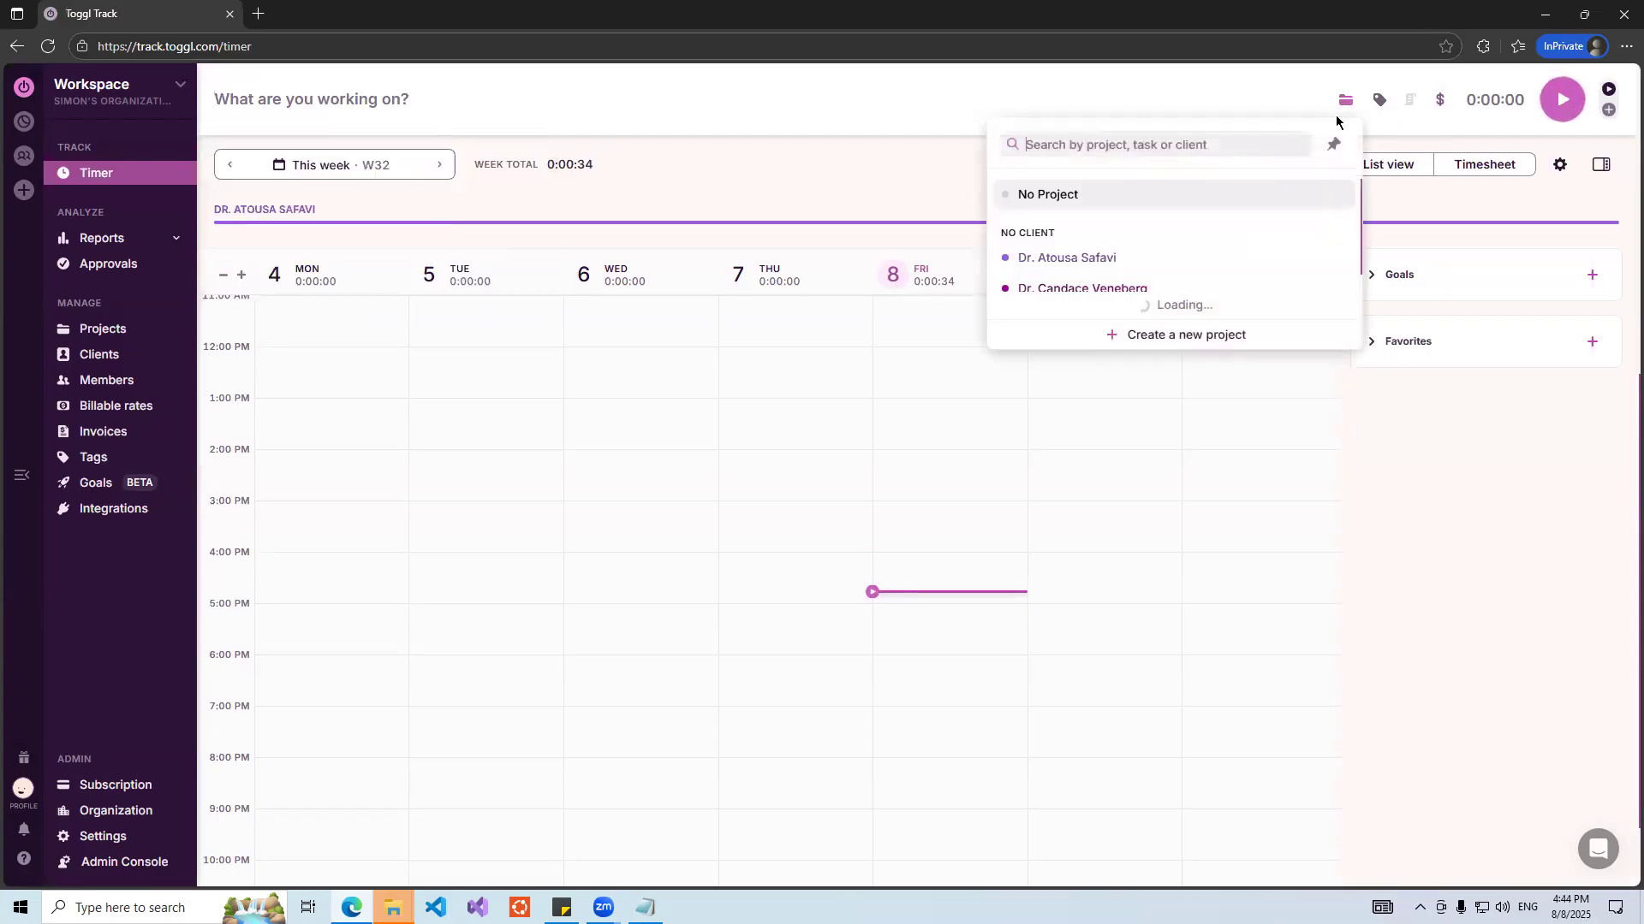
click(1083, 291)
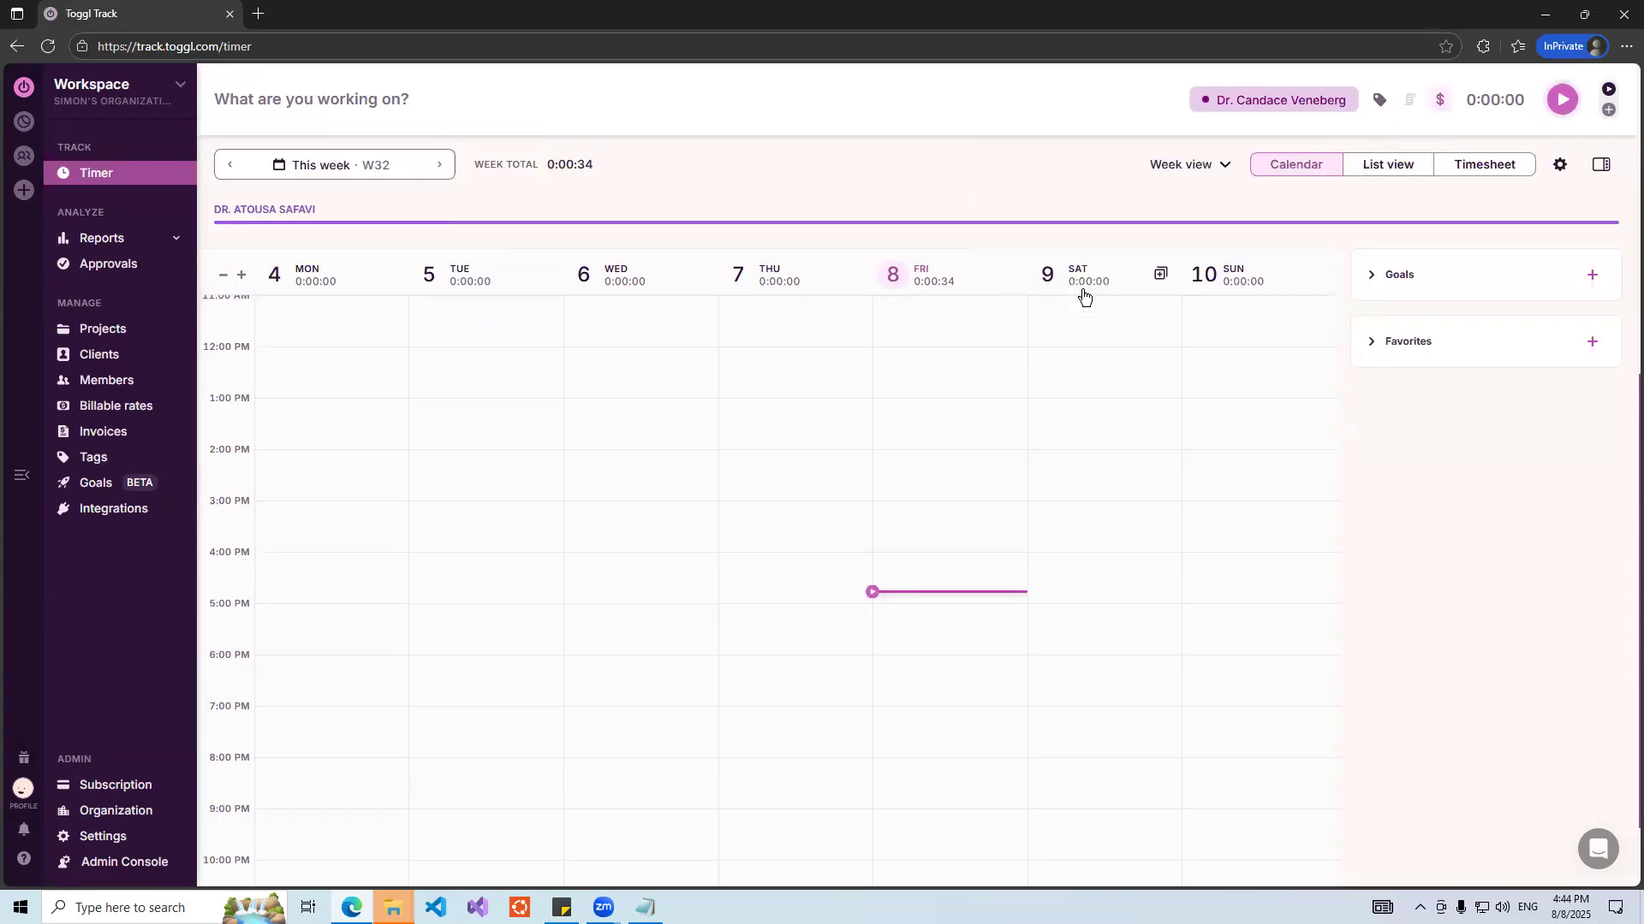
click(870, 103)
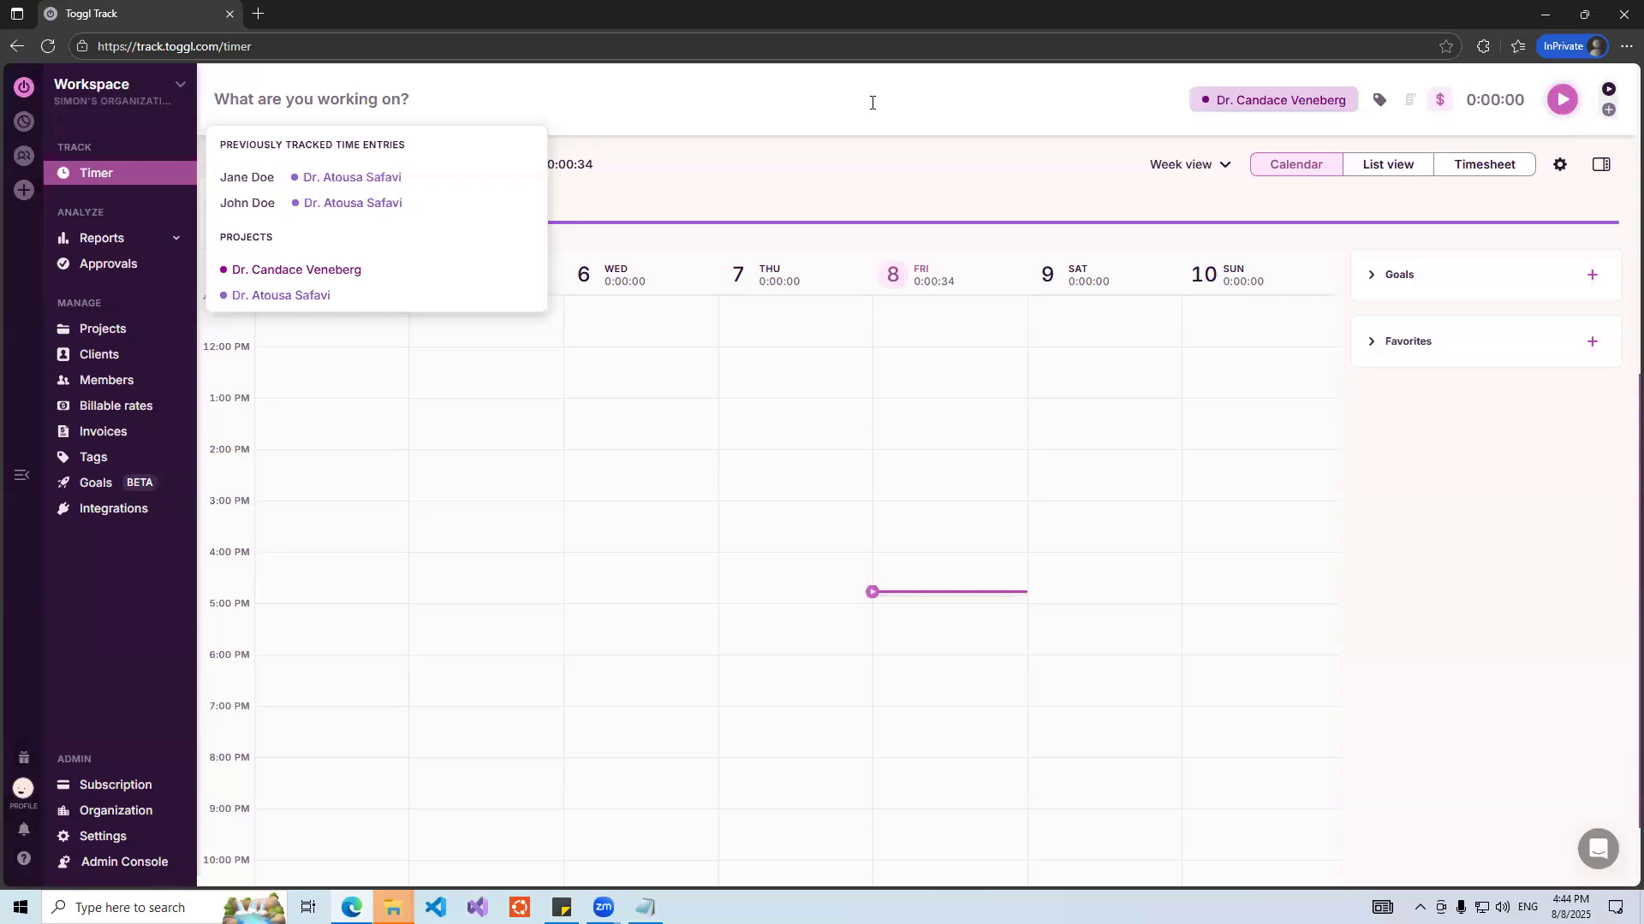
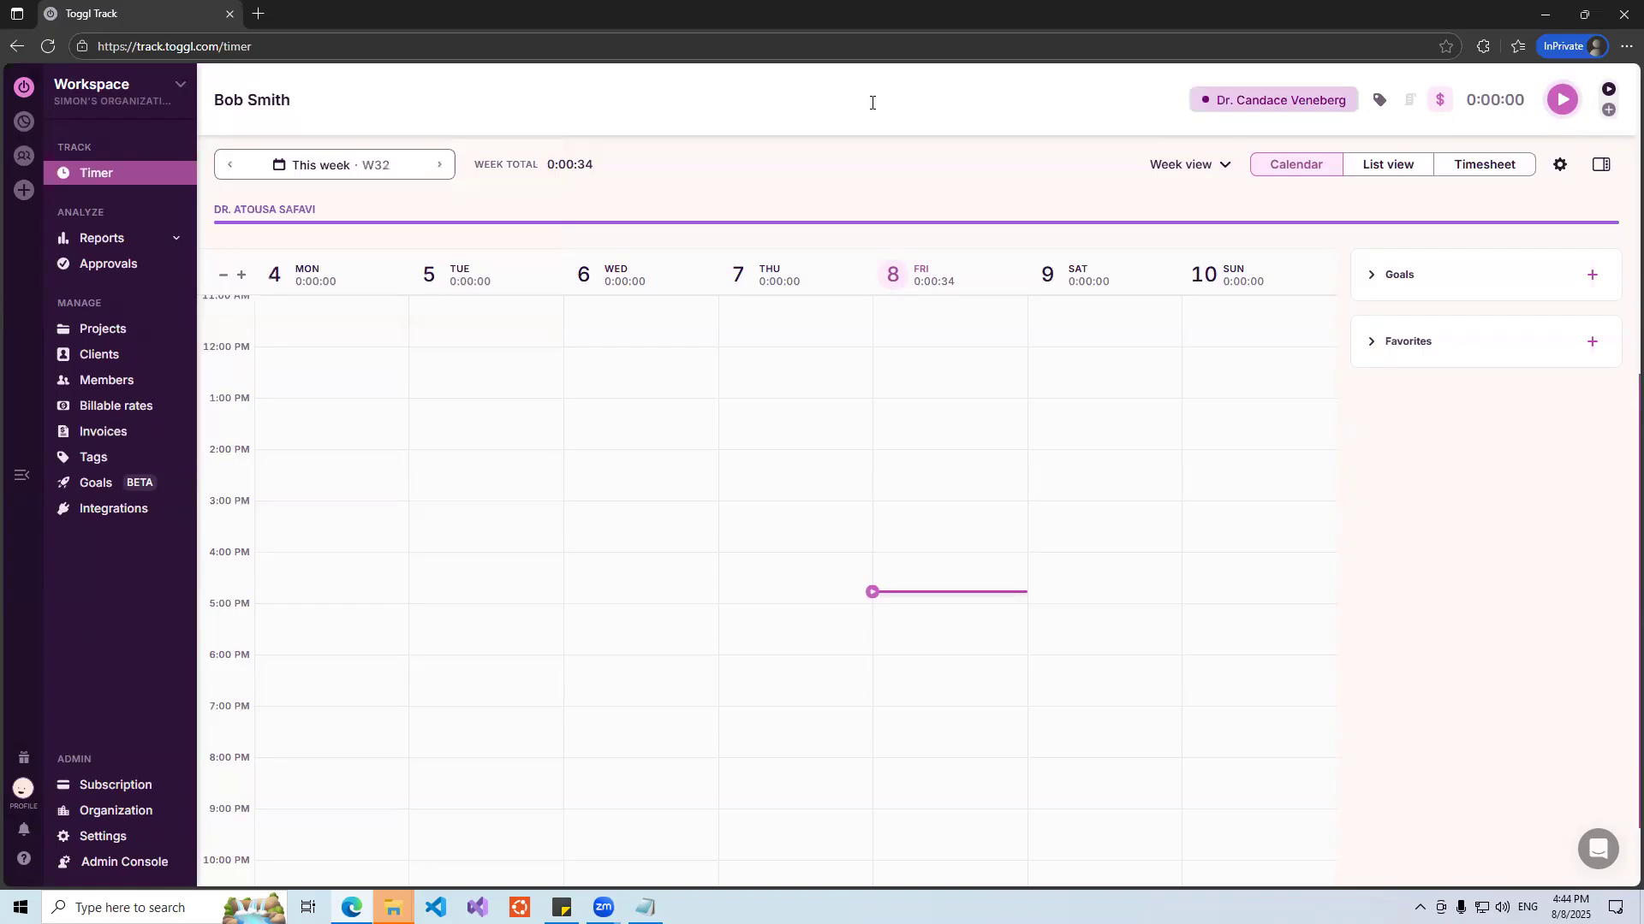
click(1560, 98)
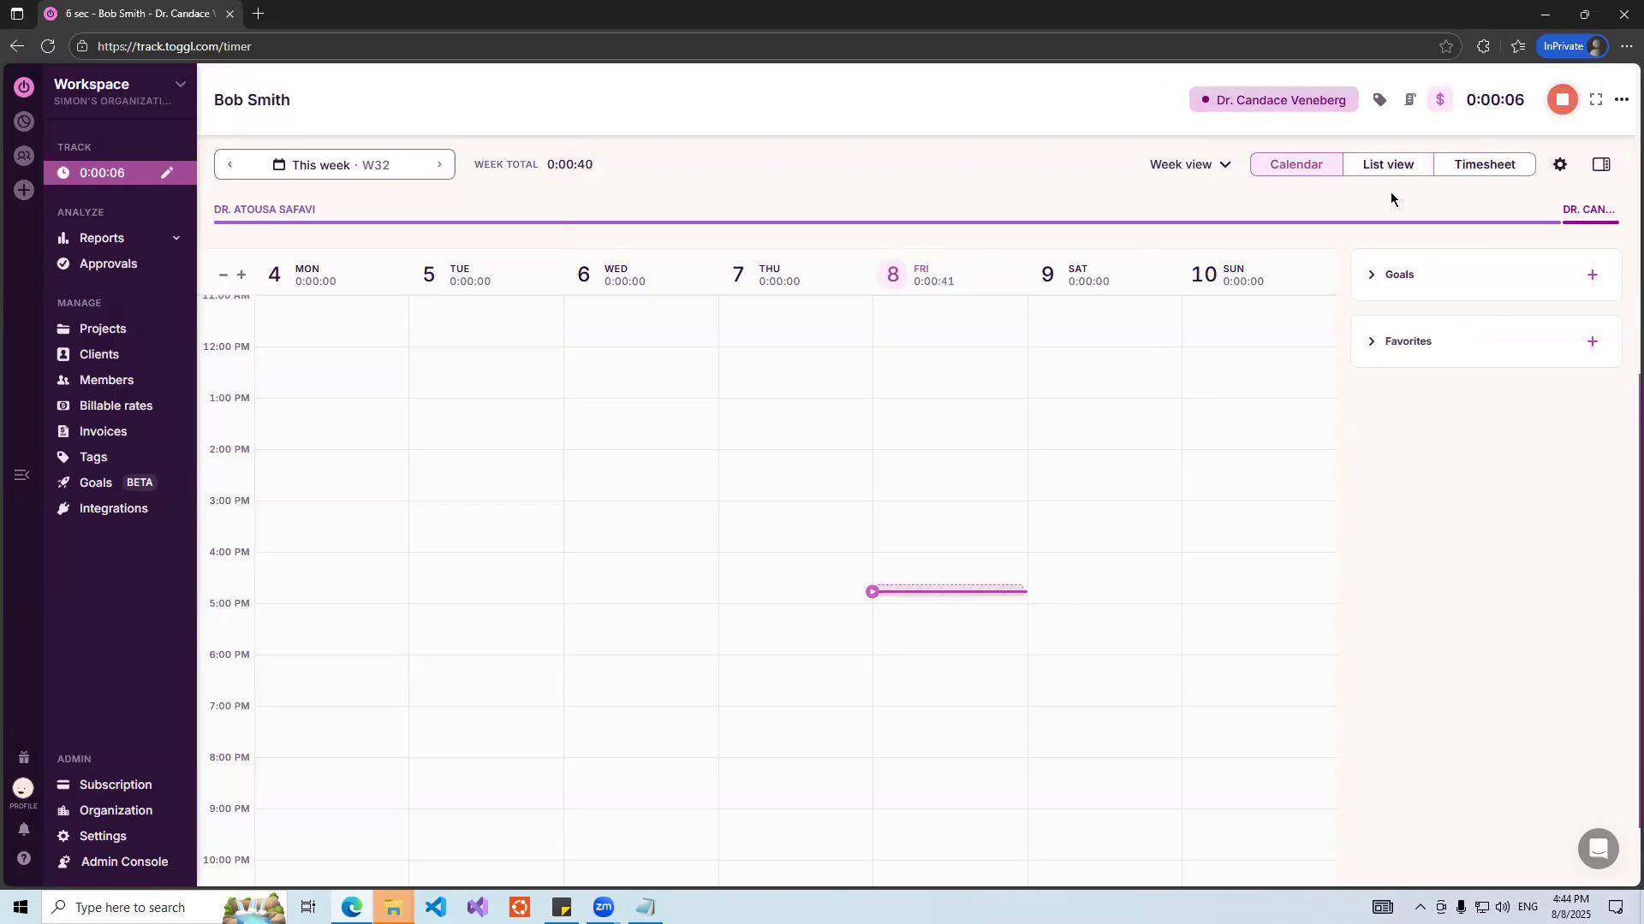
click(1562, 100)
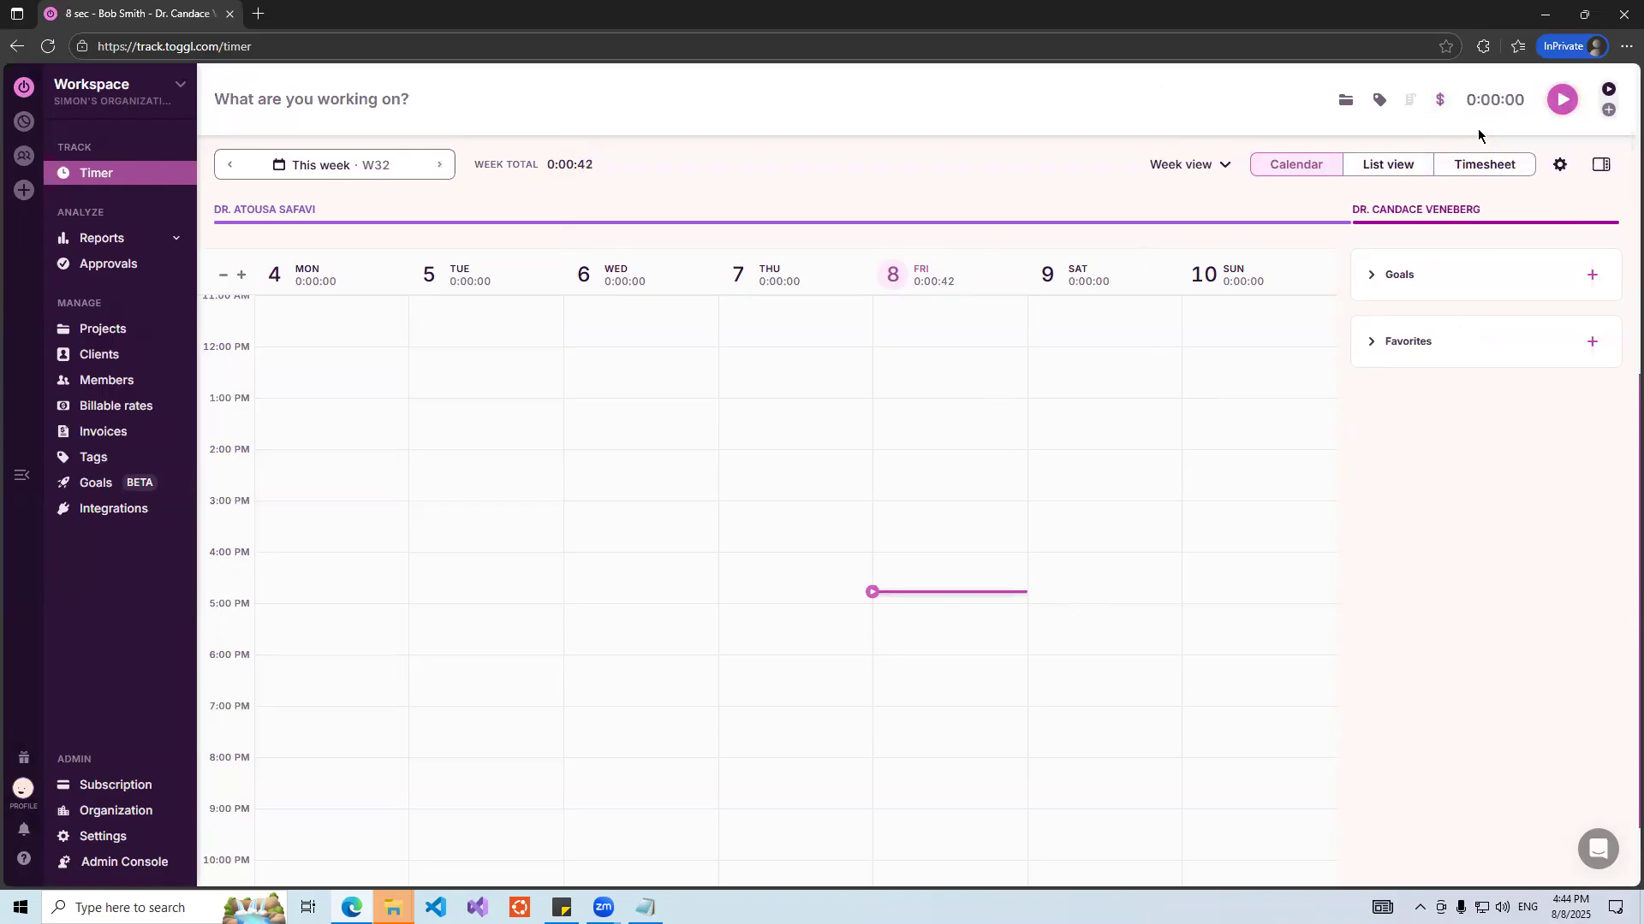
click(1395, 165)
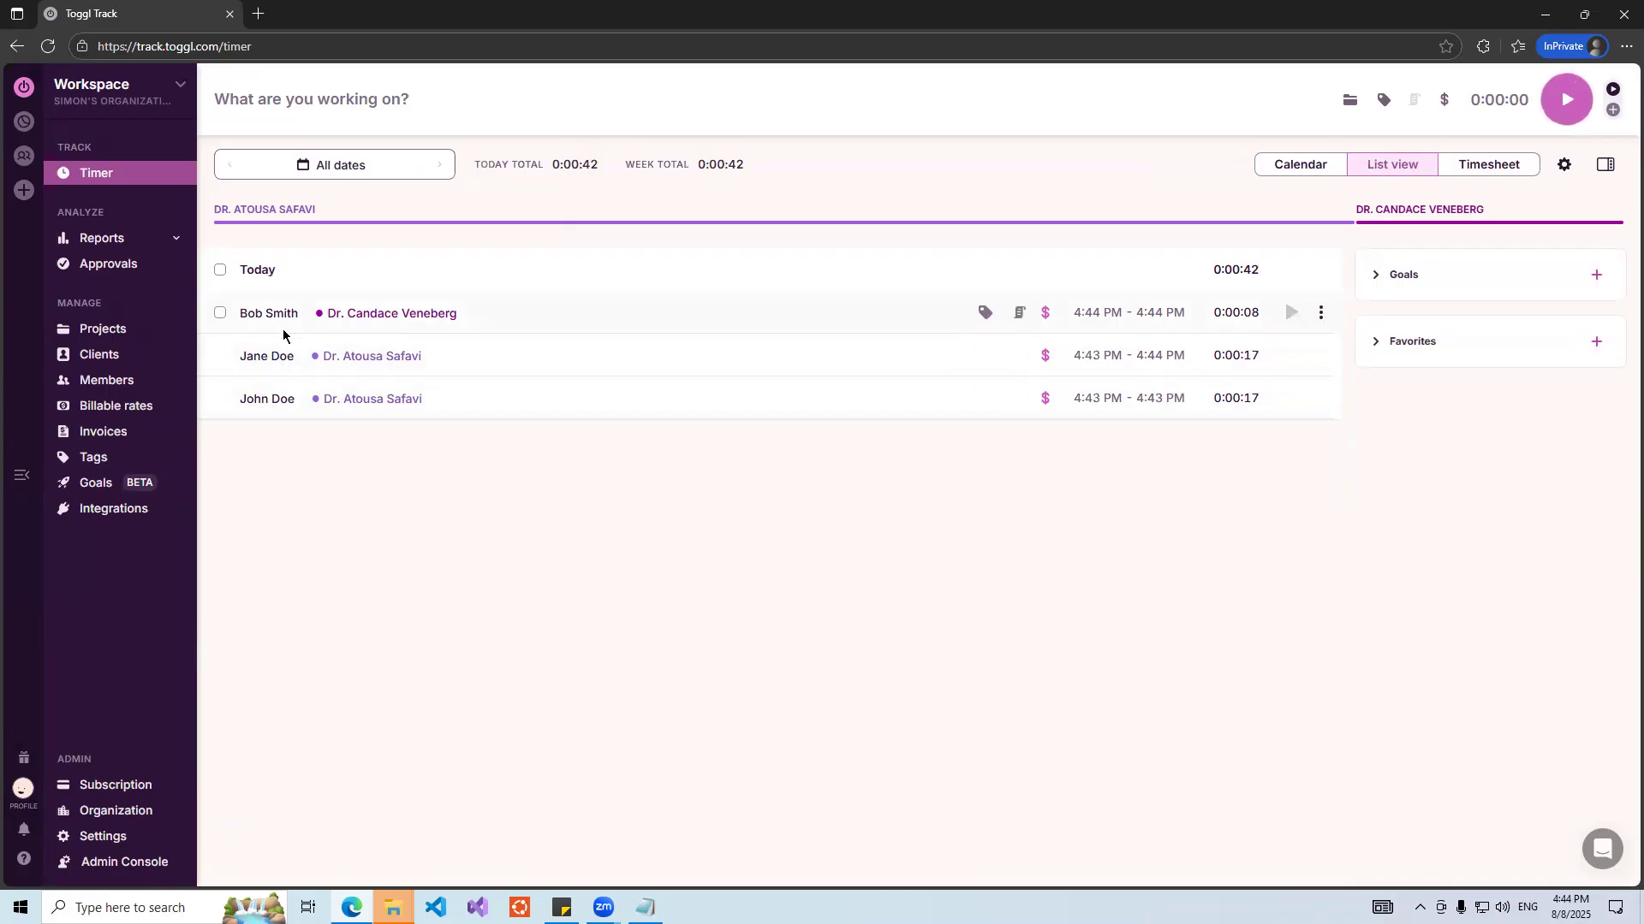
click(1301, 164)
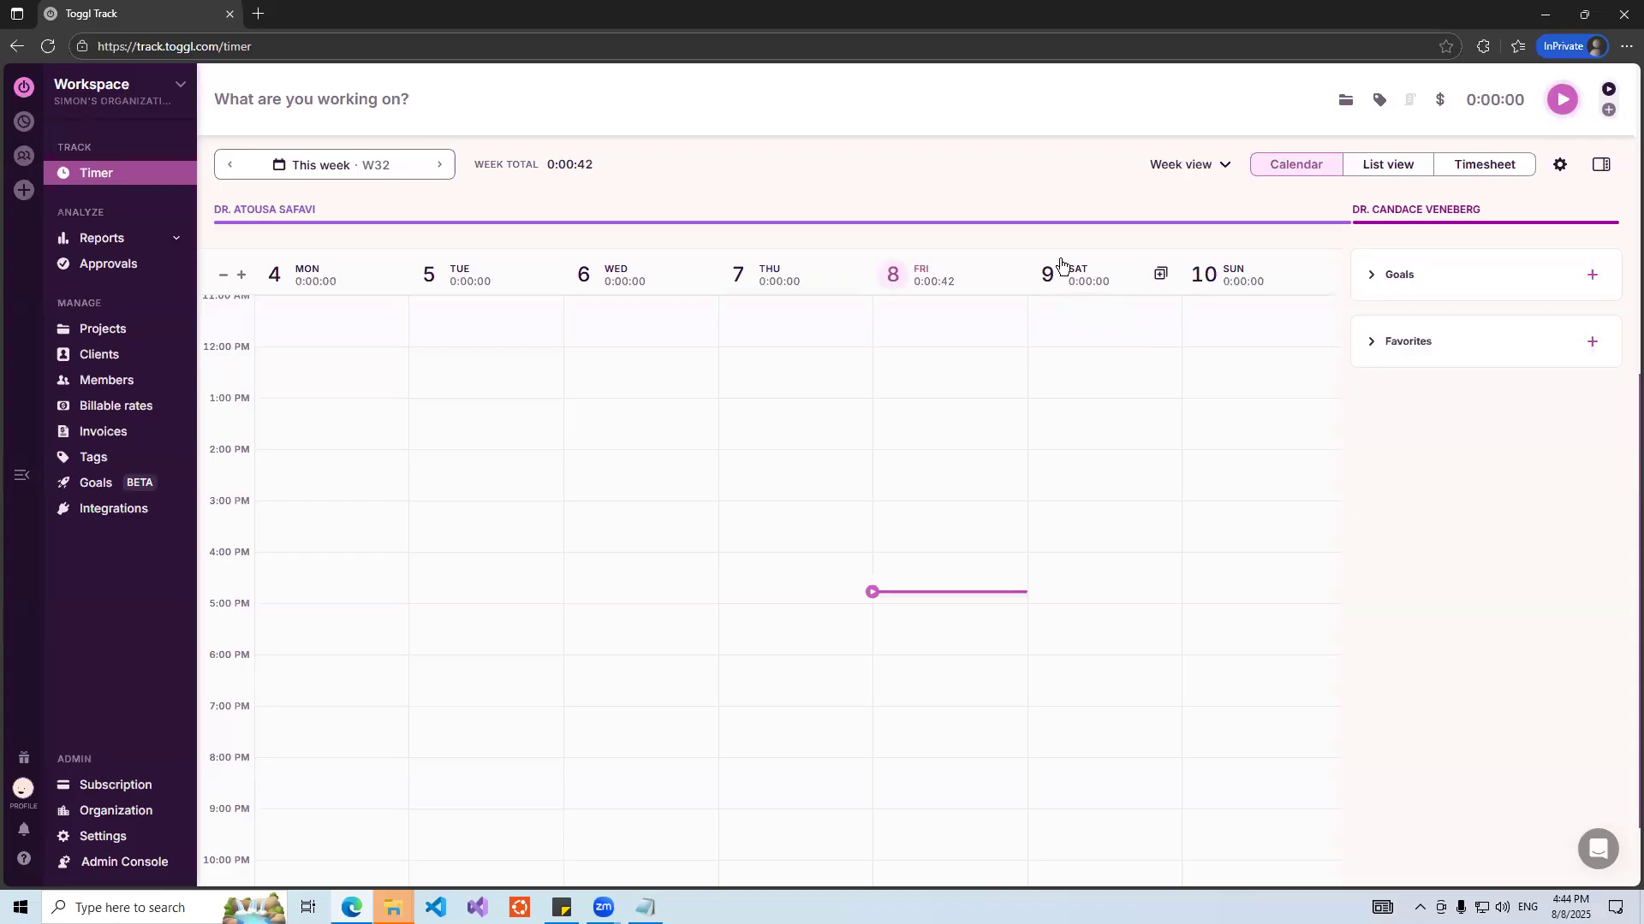
Start a Saturday entry under the dark-purple doctor project, described with a patient's name
click(1070, 539)
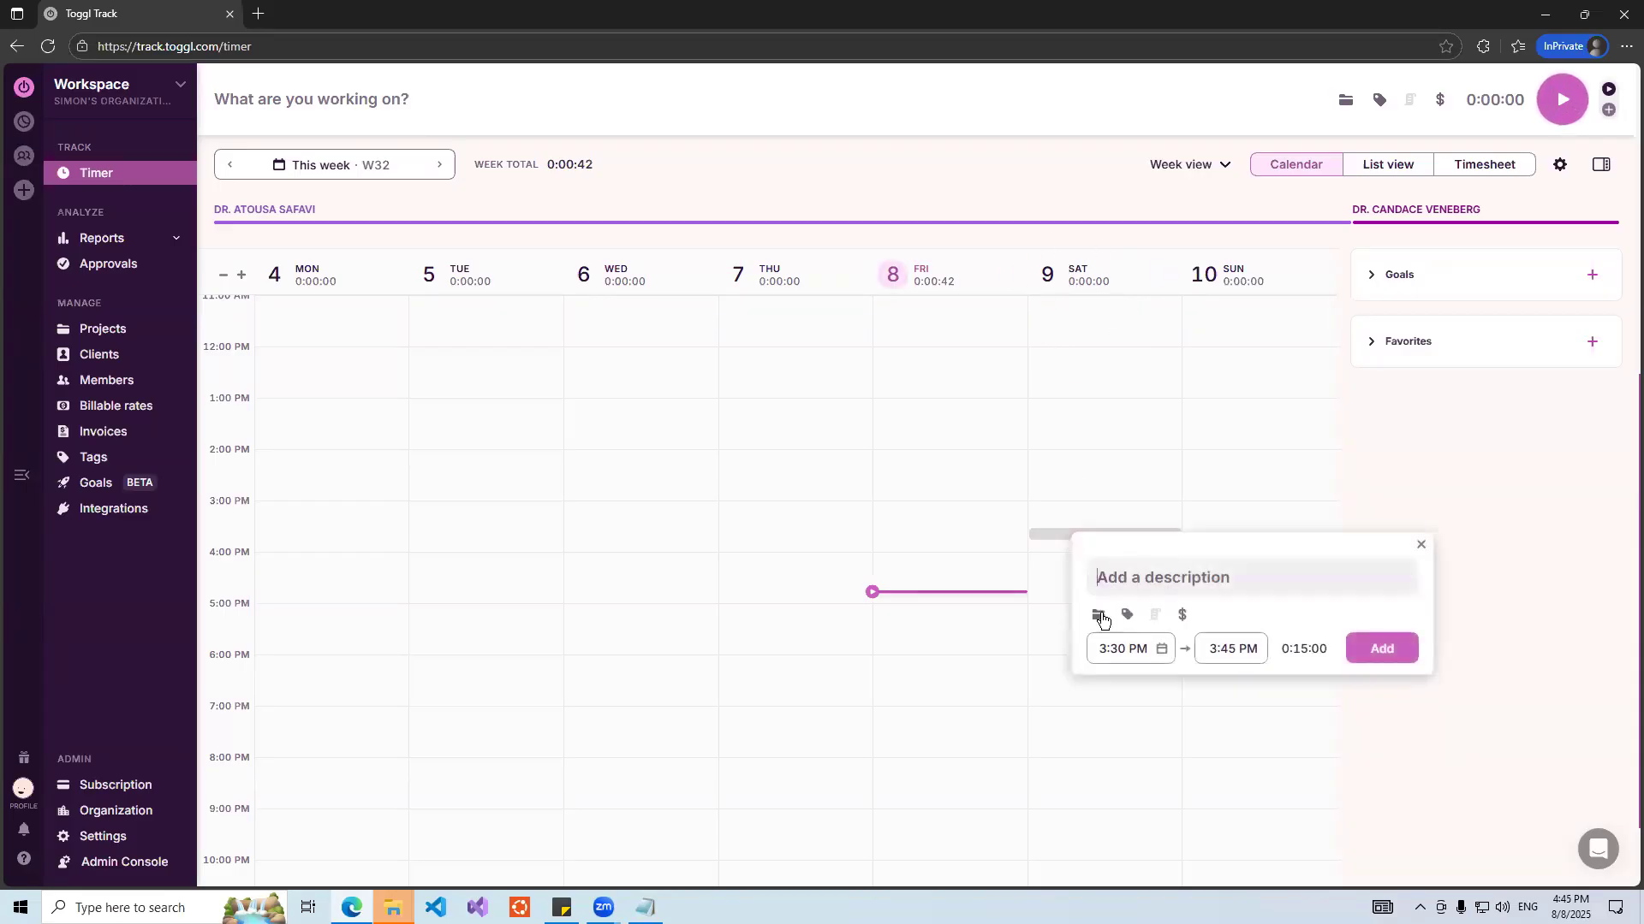
click(1098, 615)
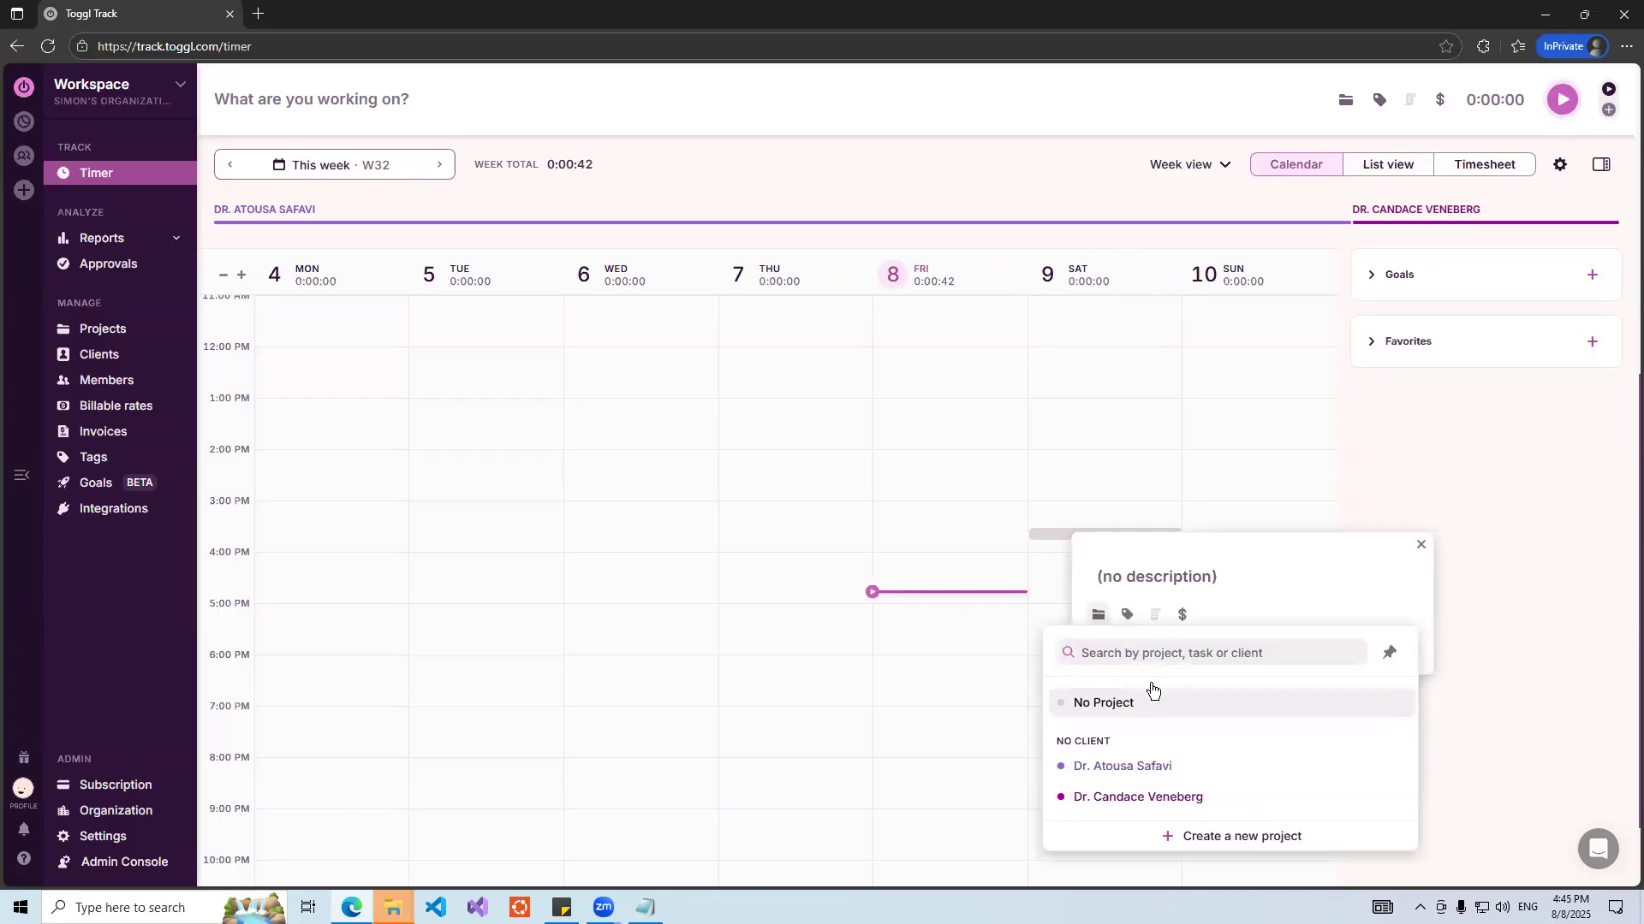
drag(1268, 541, 1247, 745)
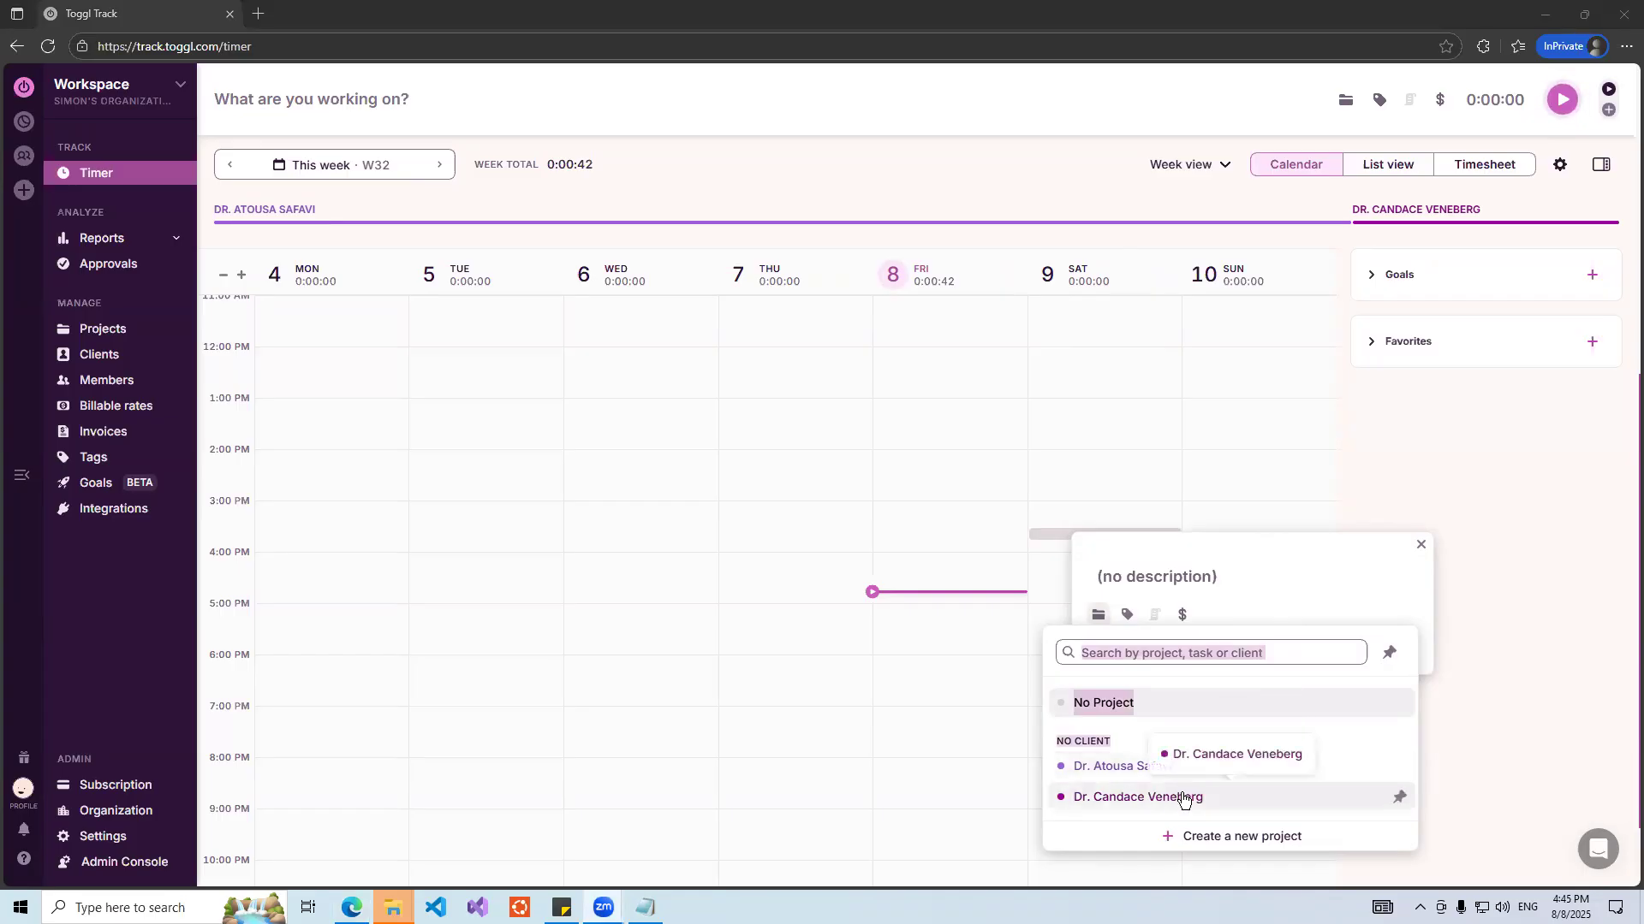
click(1146, 797)
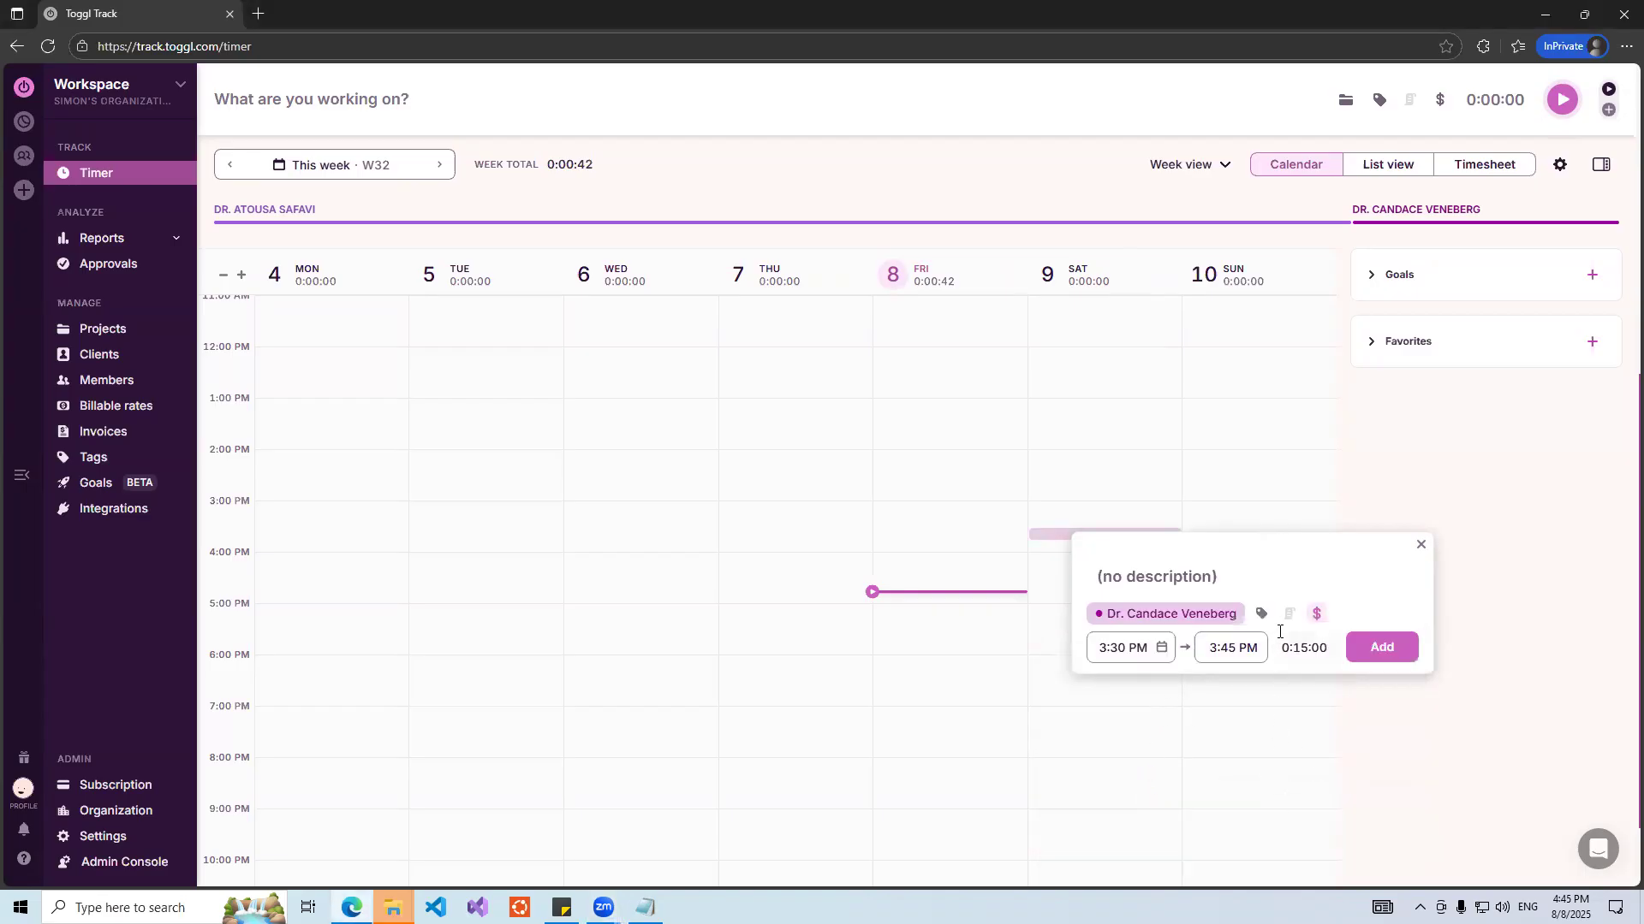
click(1210, 579)
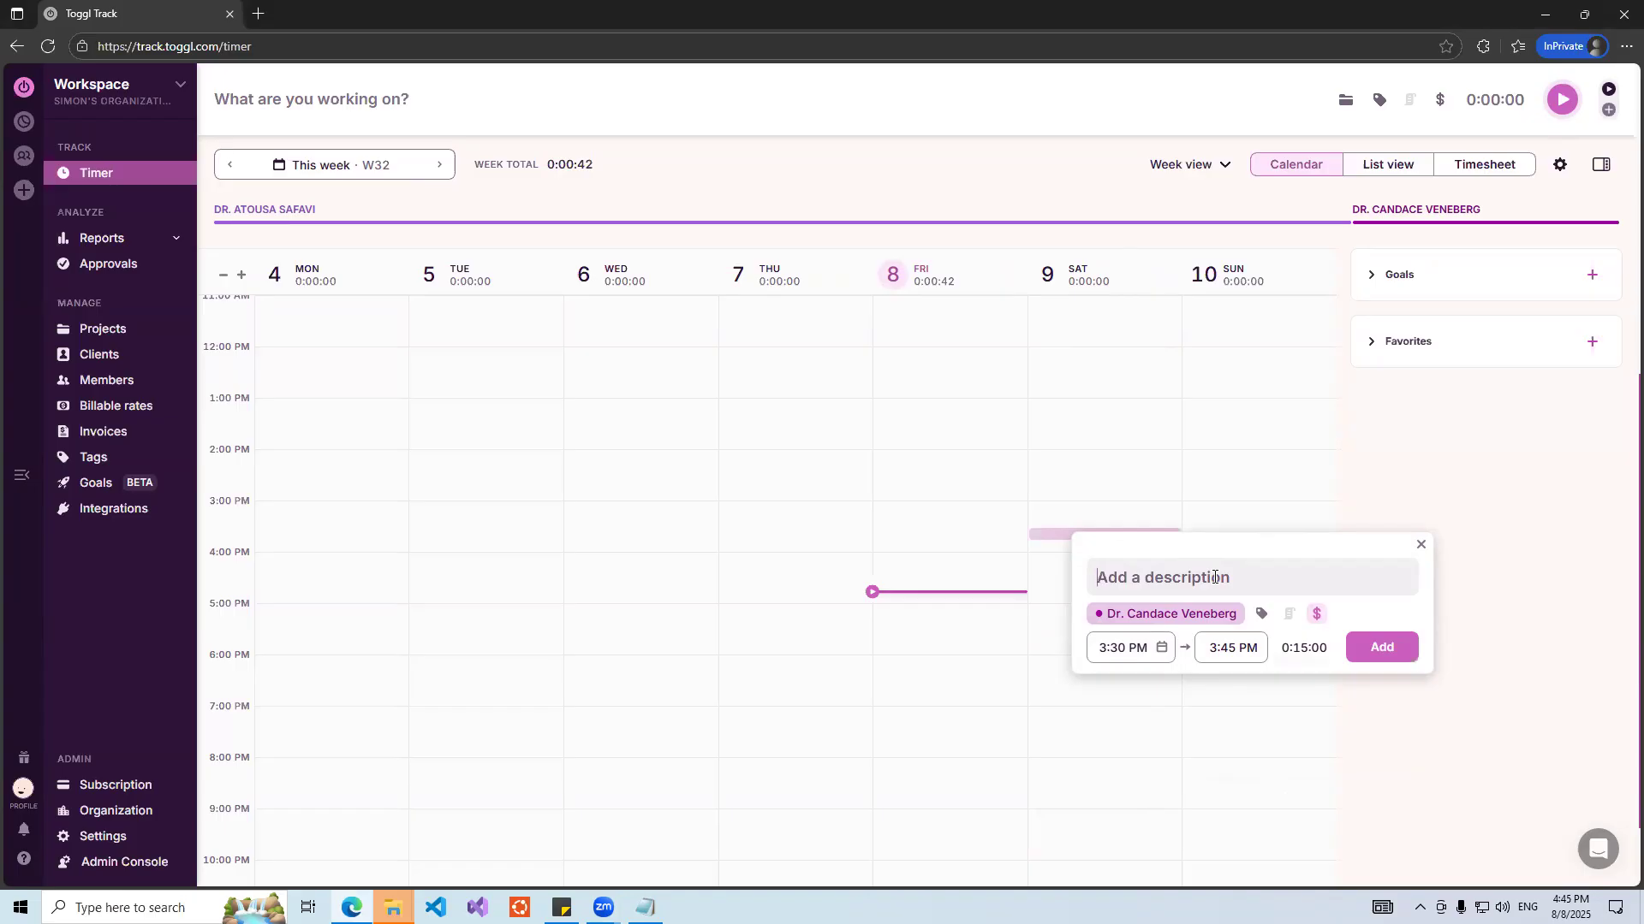
click(1236, 580)
click(1169, 544)
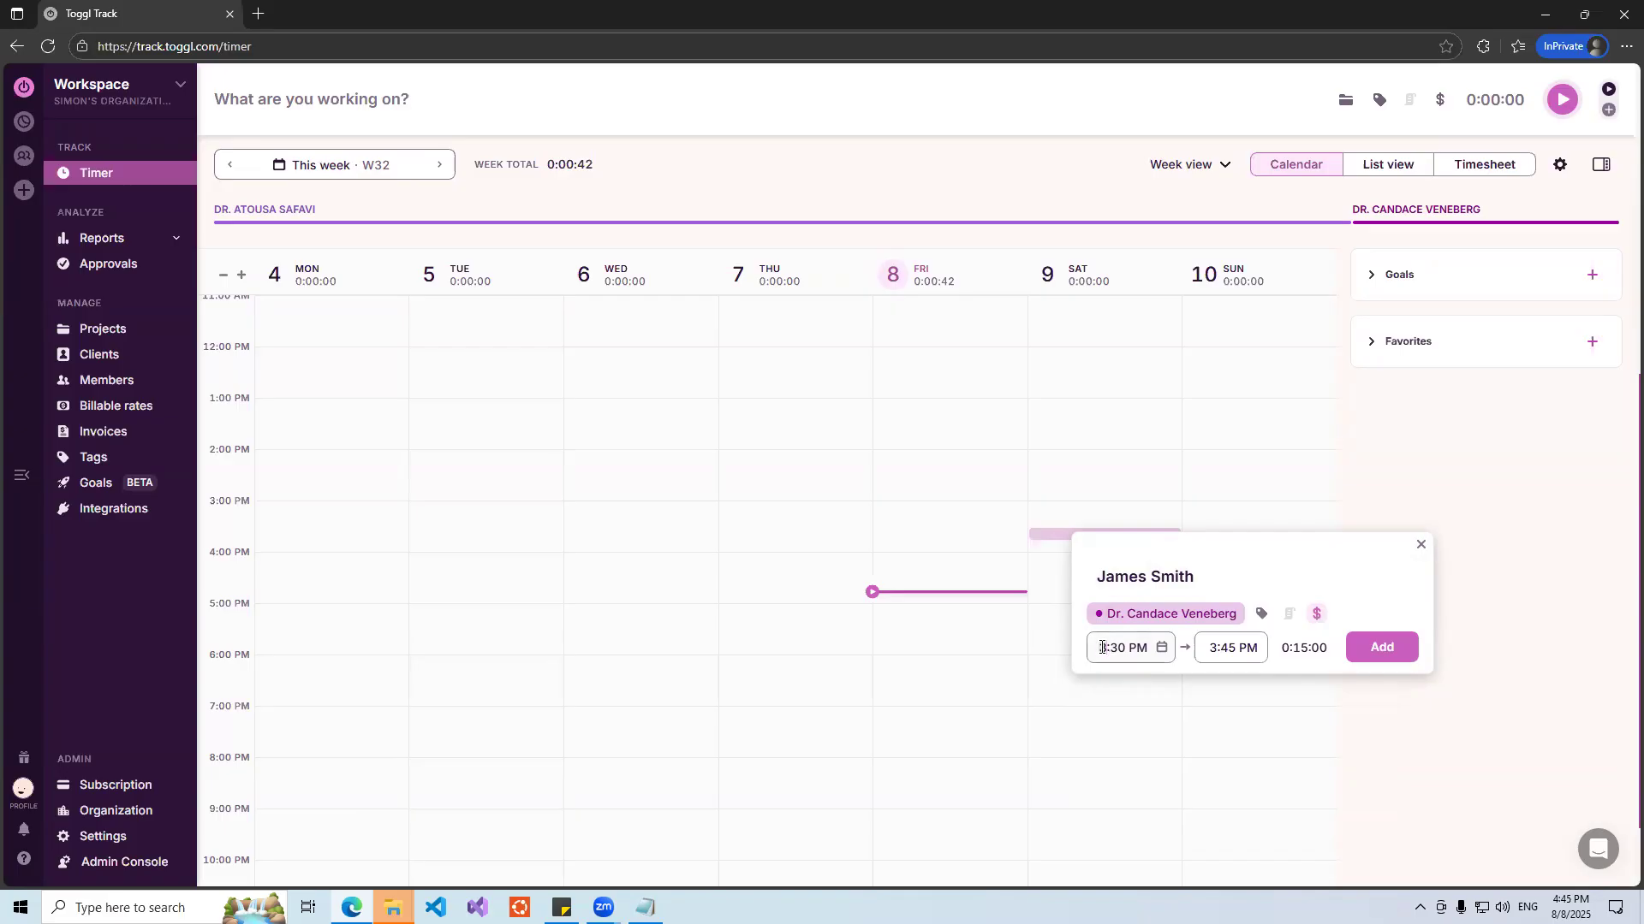
Set the Saturday entry to run 1:00 PM to 3:00 PM and add it
text(1)
drag(1117, 647, 1109, 648)
text(0)
click(1211, 646)
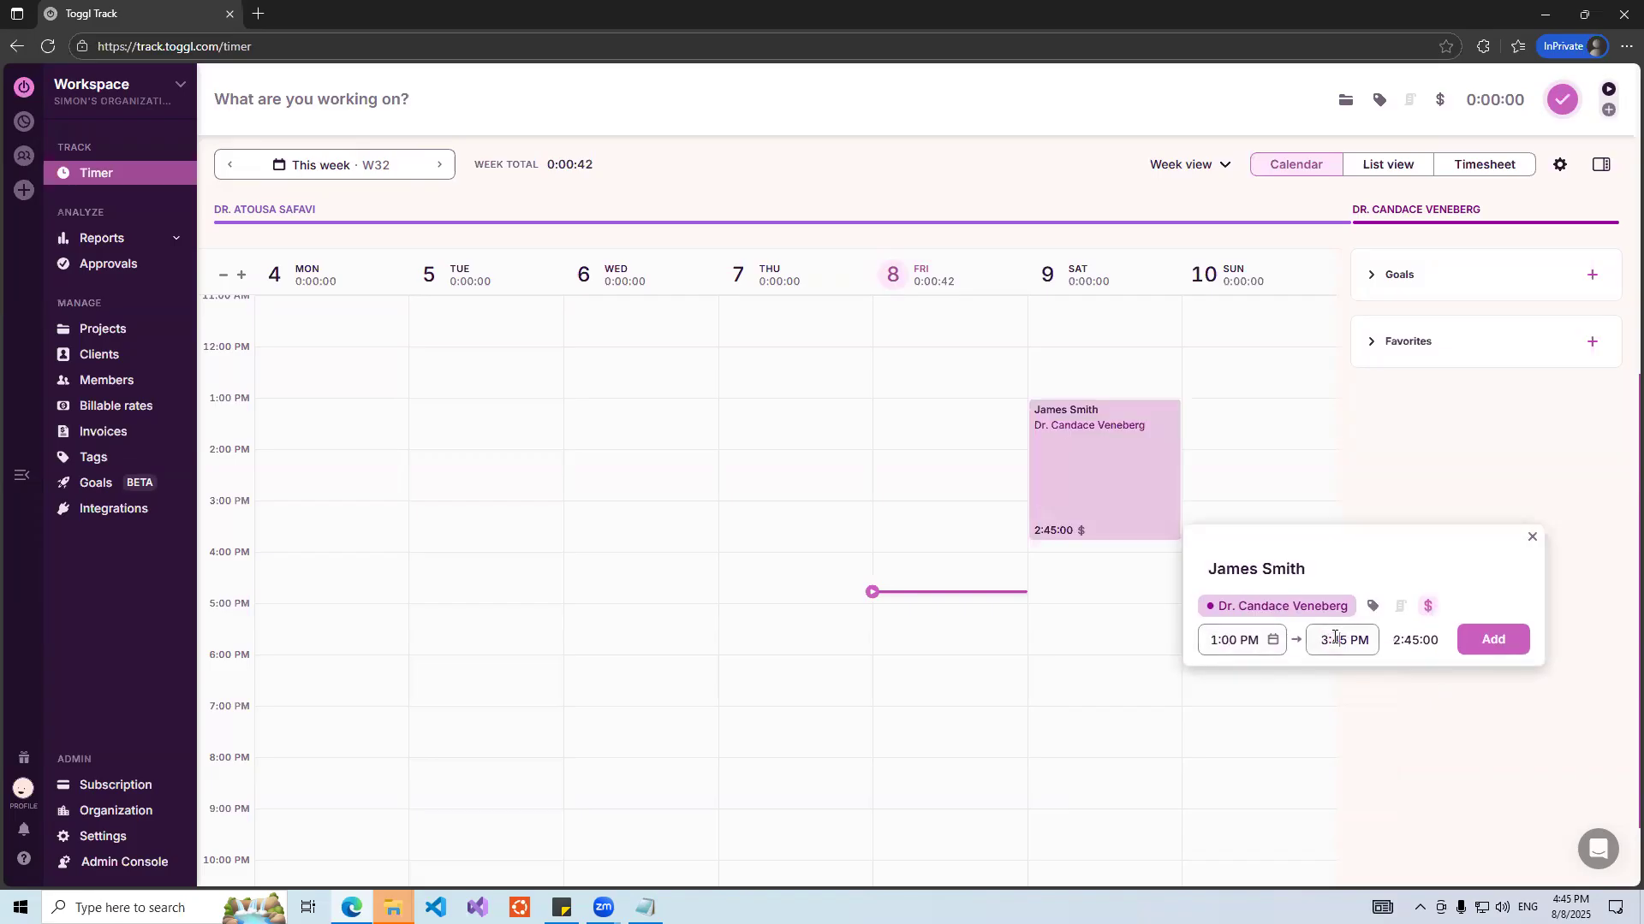
text(00)
click(1494, 644)
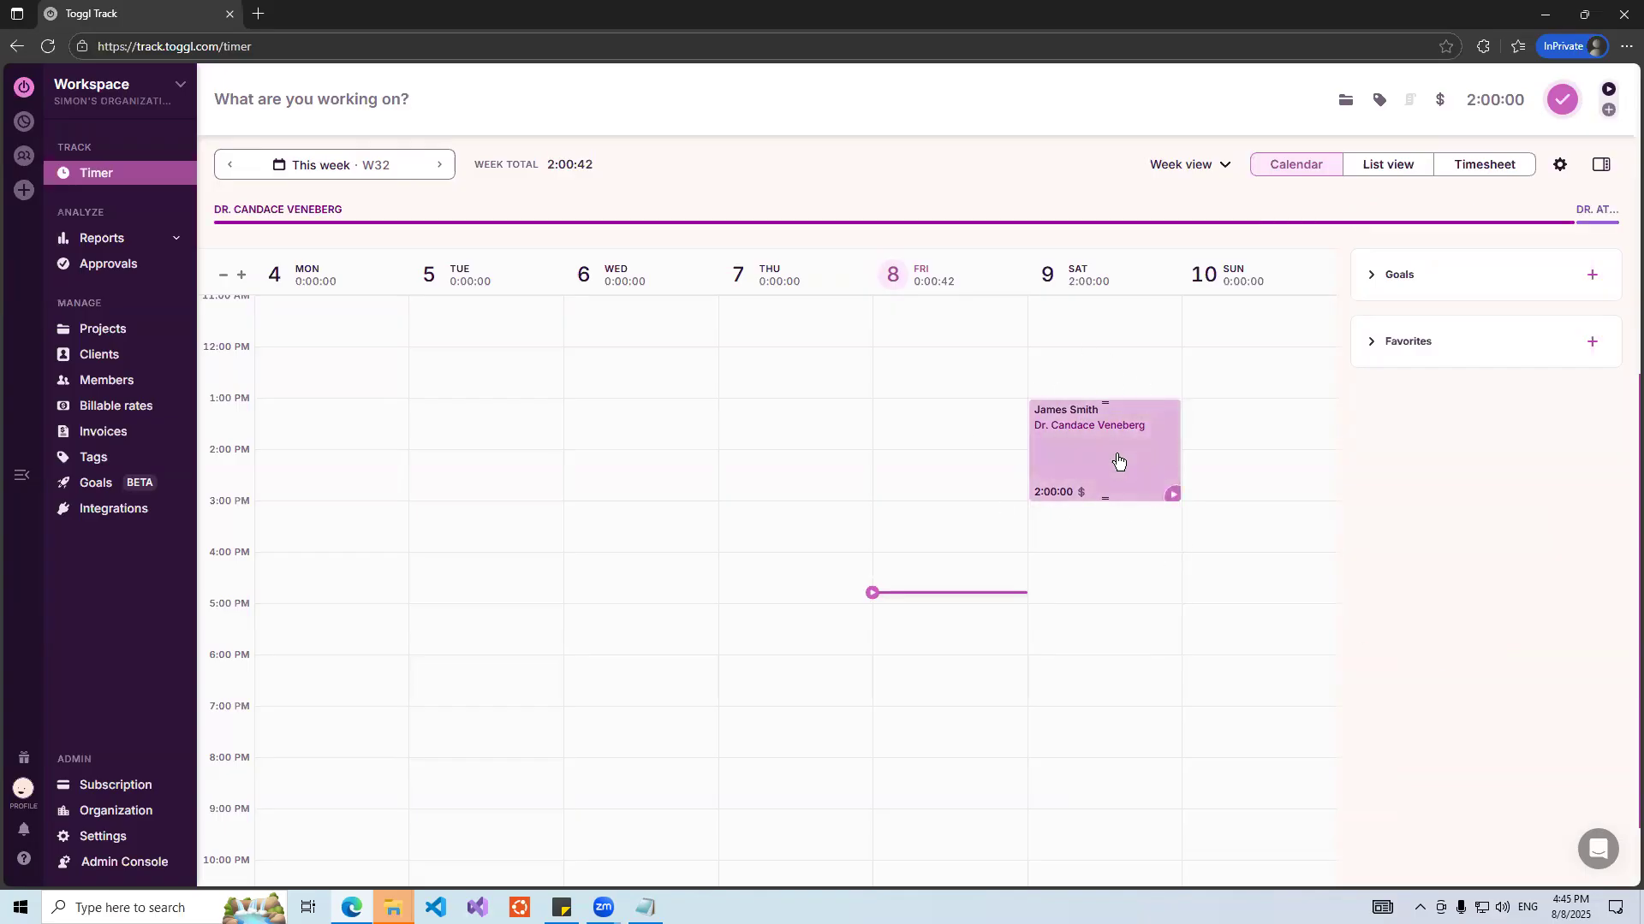
Start a Sunday afternoon entry assigned to the light-purple doctor project
mouse_move(1115, 460)
mouse_move(1110, 491)
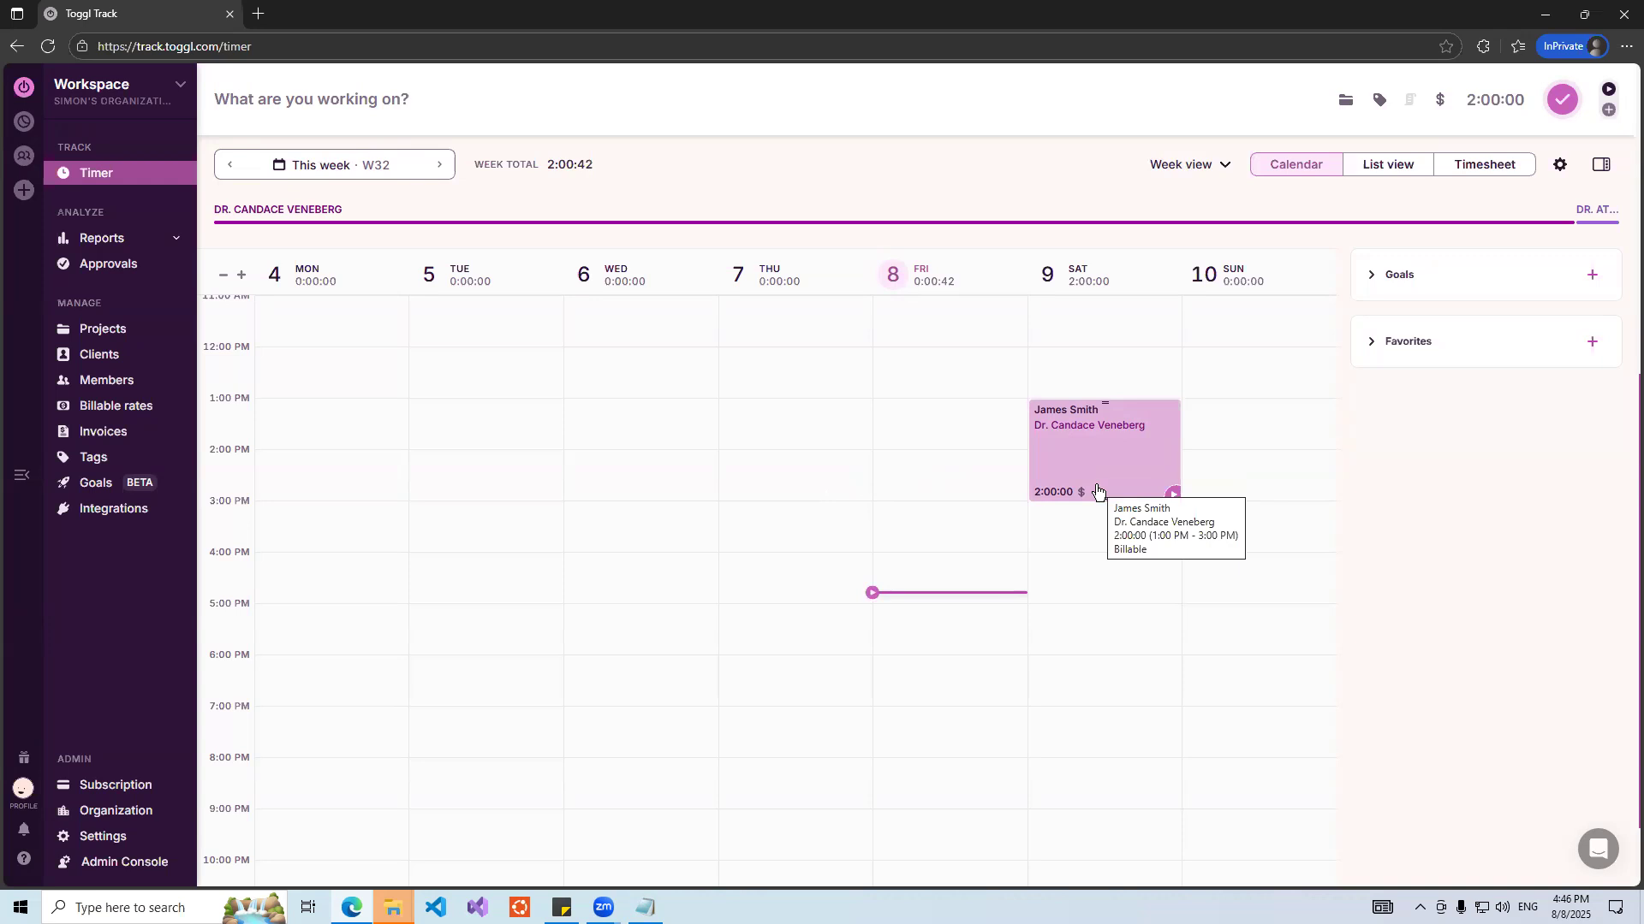
click(1216, 435)
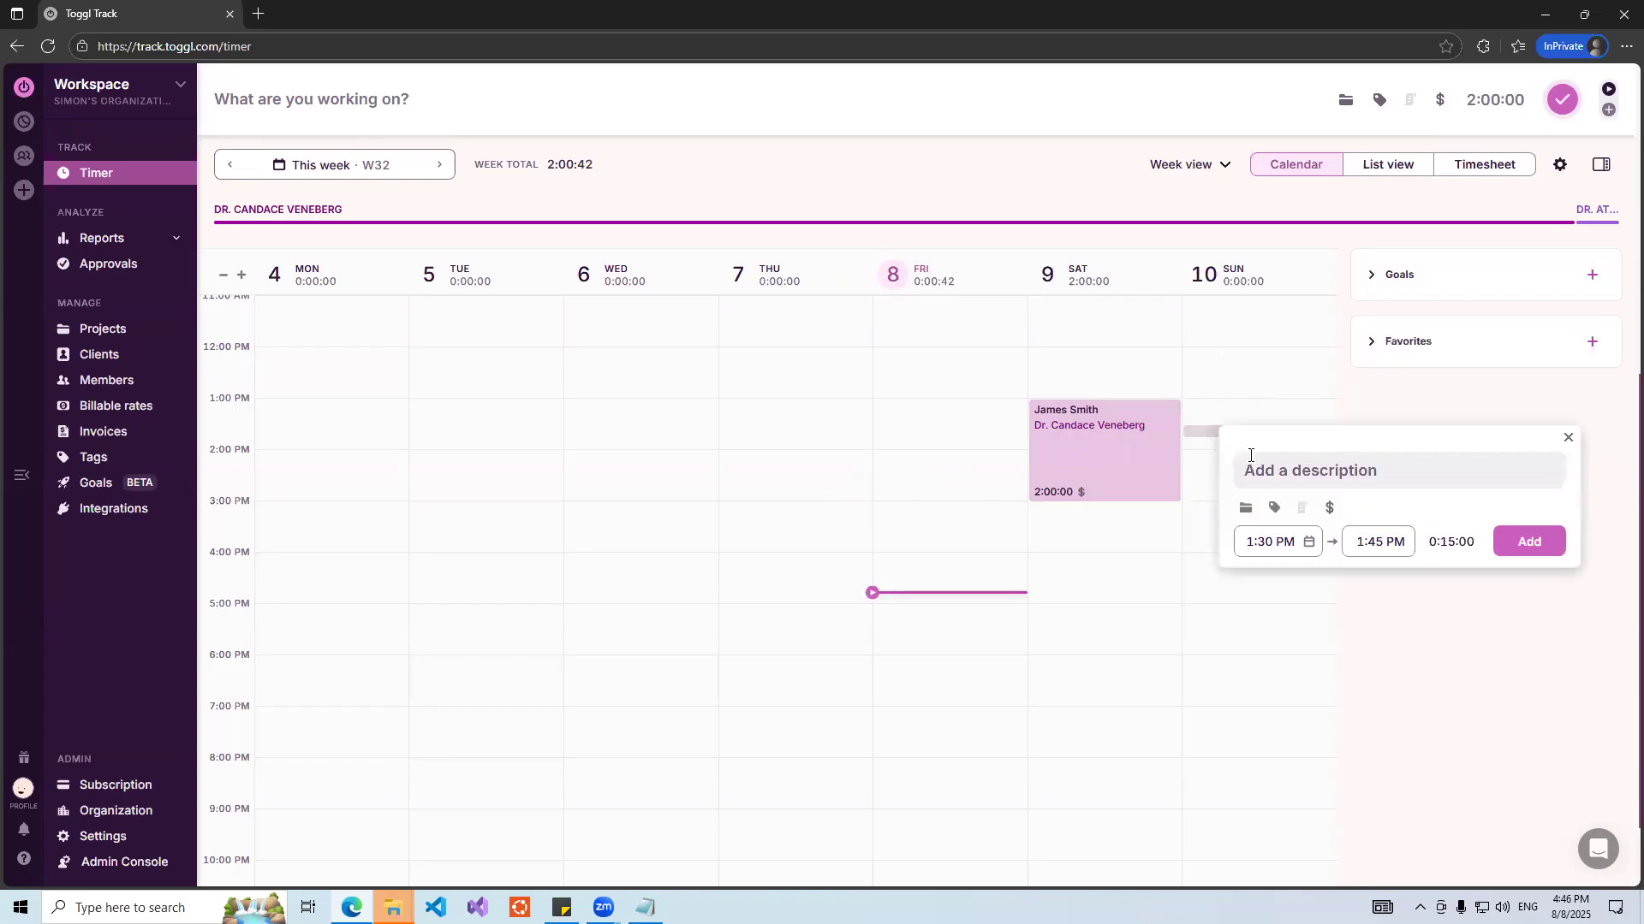
click(1242, 511)
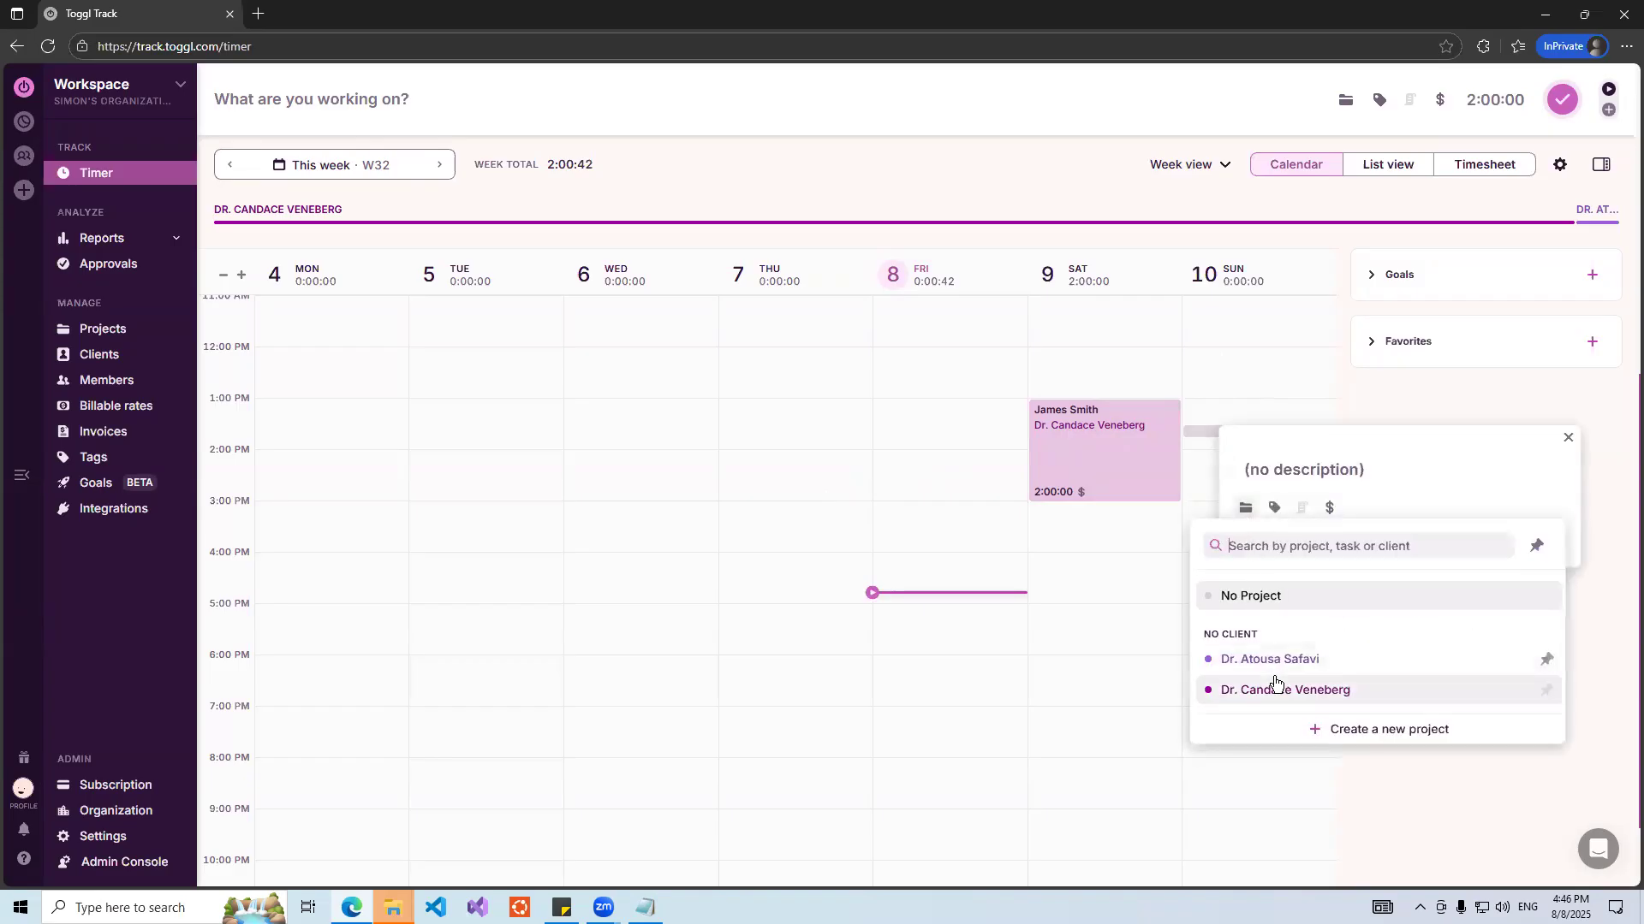
click(1282, 672)
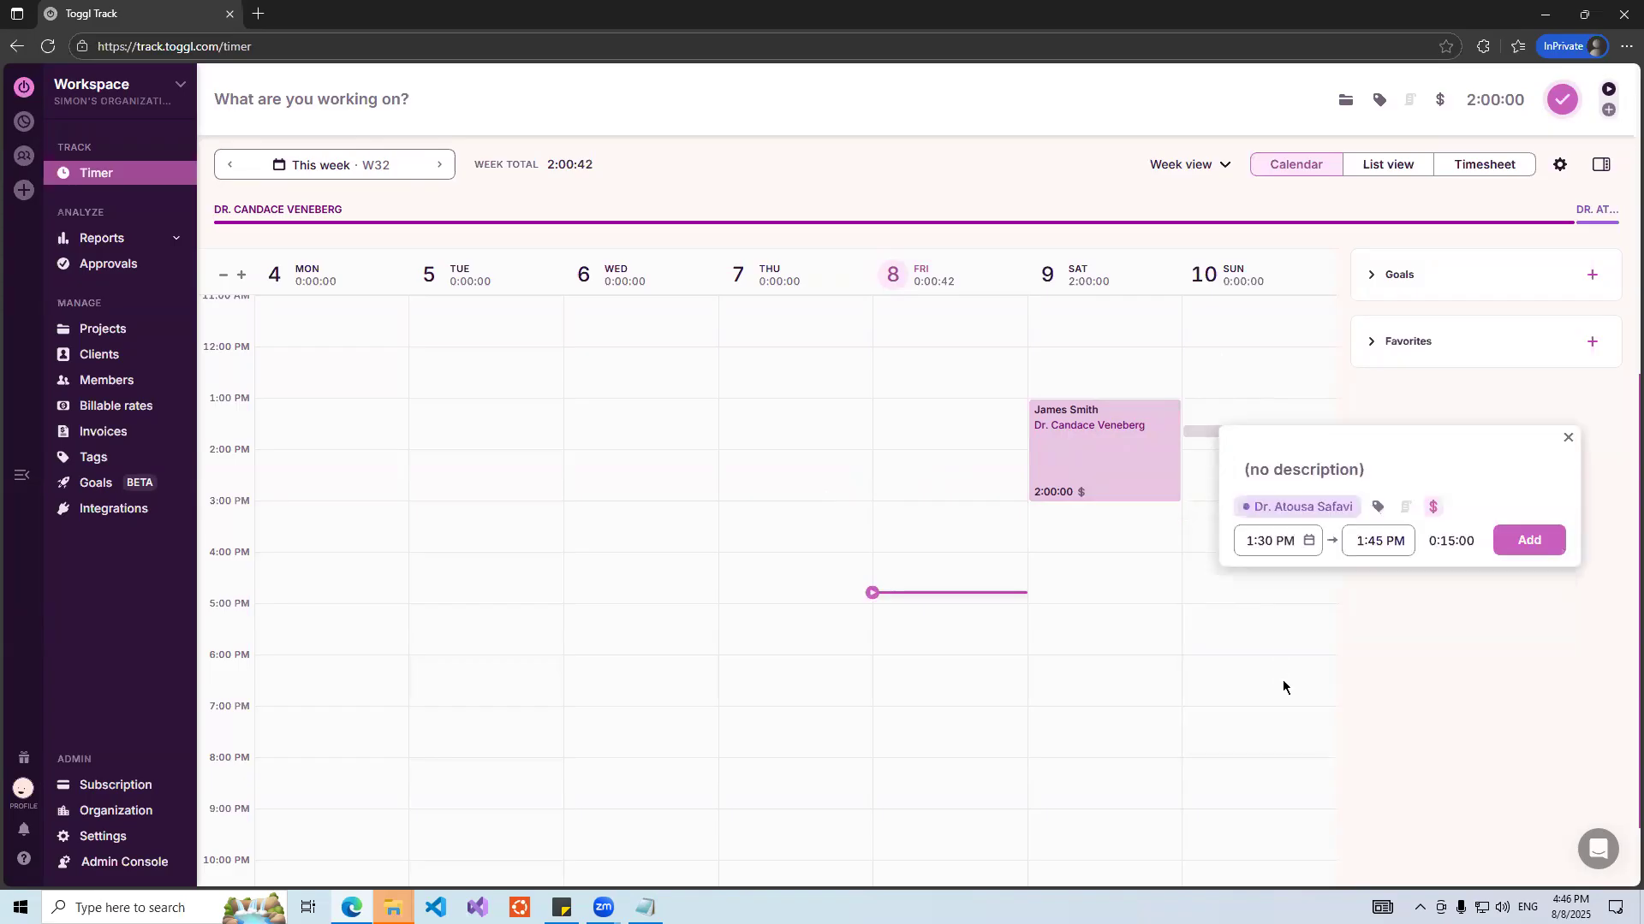
Set the Sunday entry to 1:00 PM–2:00 PM and add it
click(1265, 540)
key(BackSpace)
text(0)
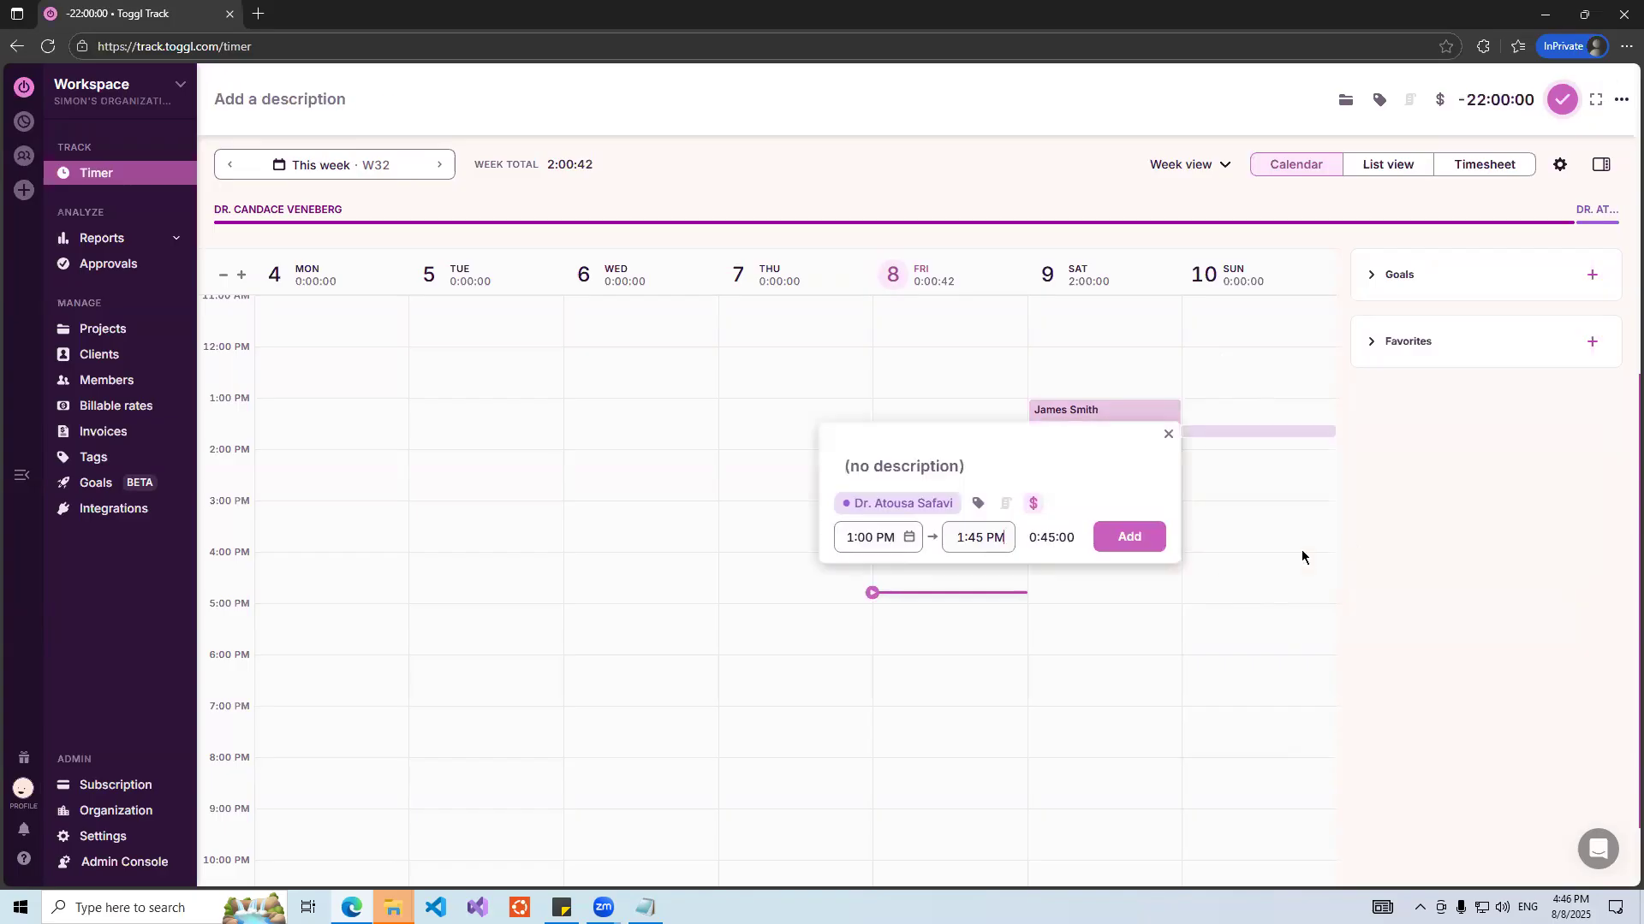
click(963, 538)
key(BackSpace)
text(2:)
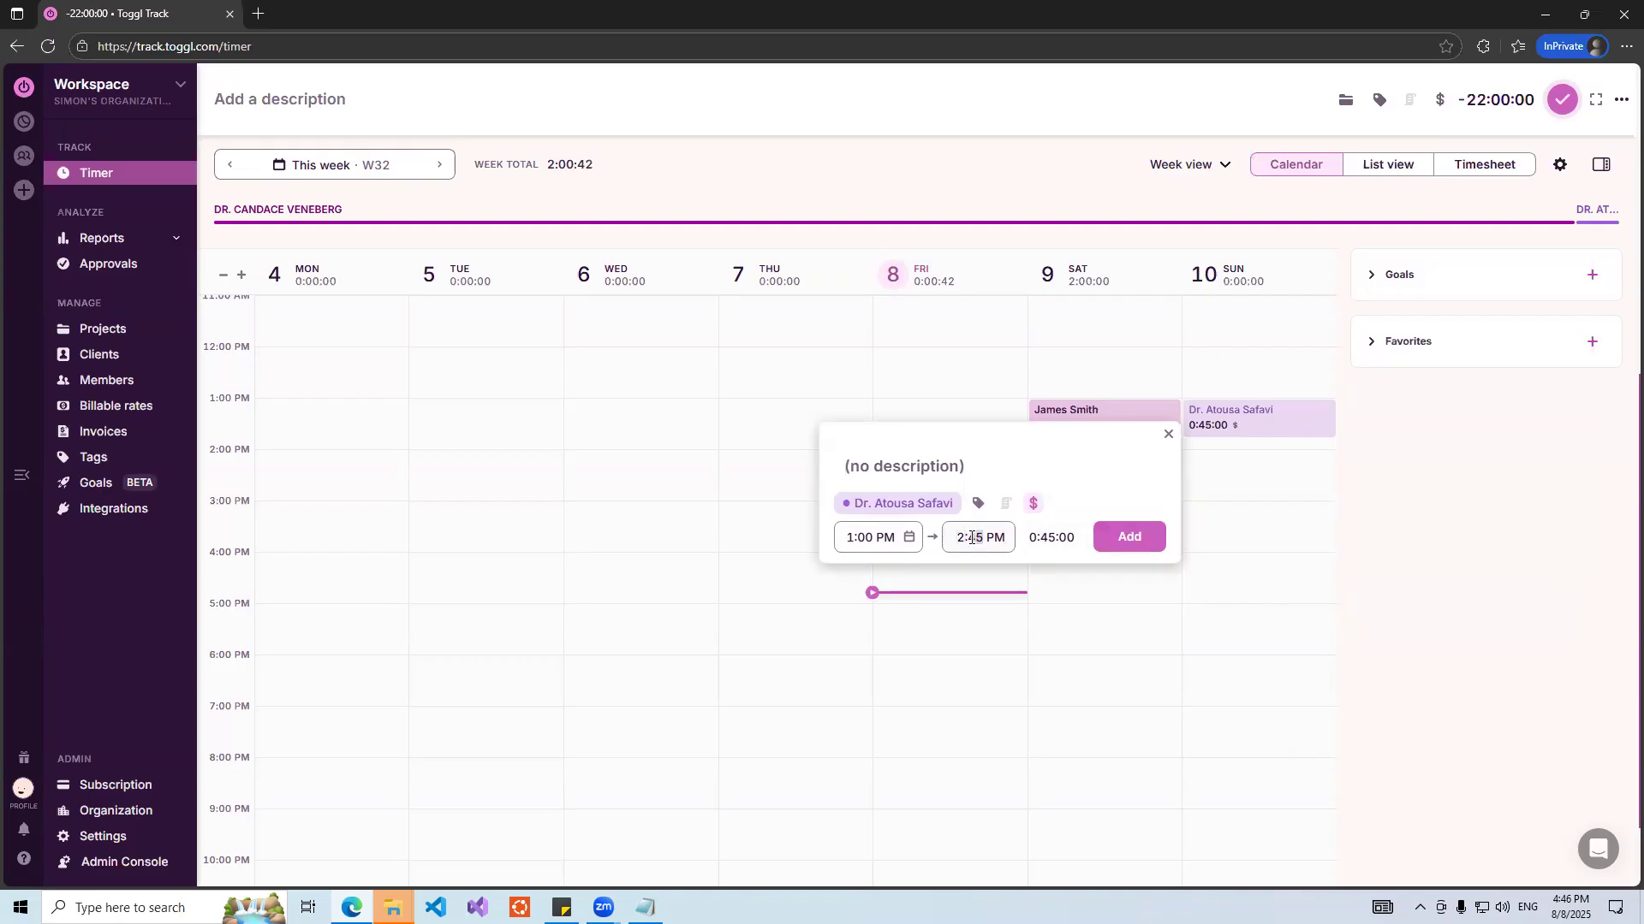
text(00)
click(1146, 546)
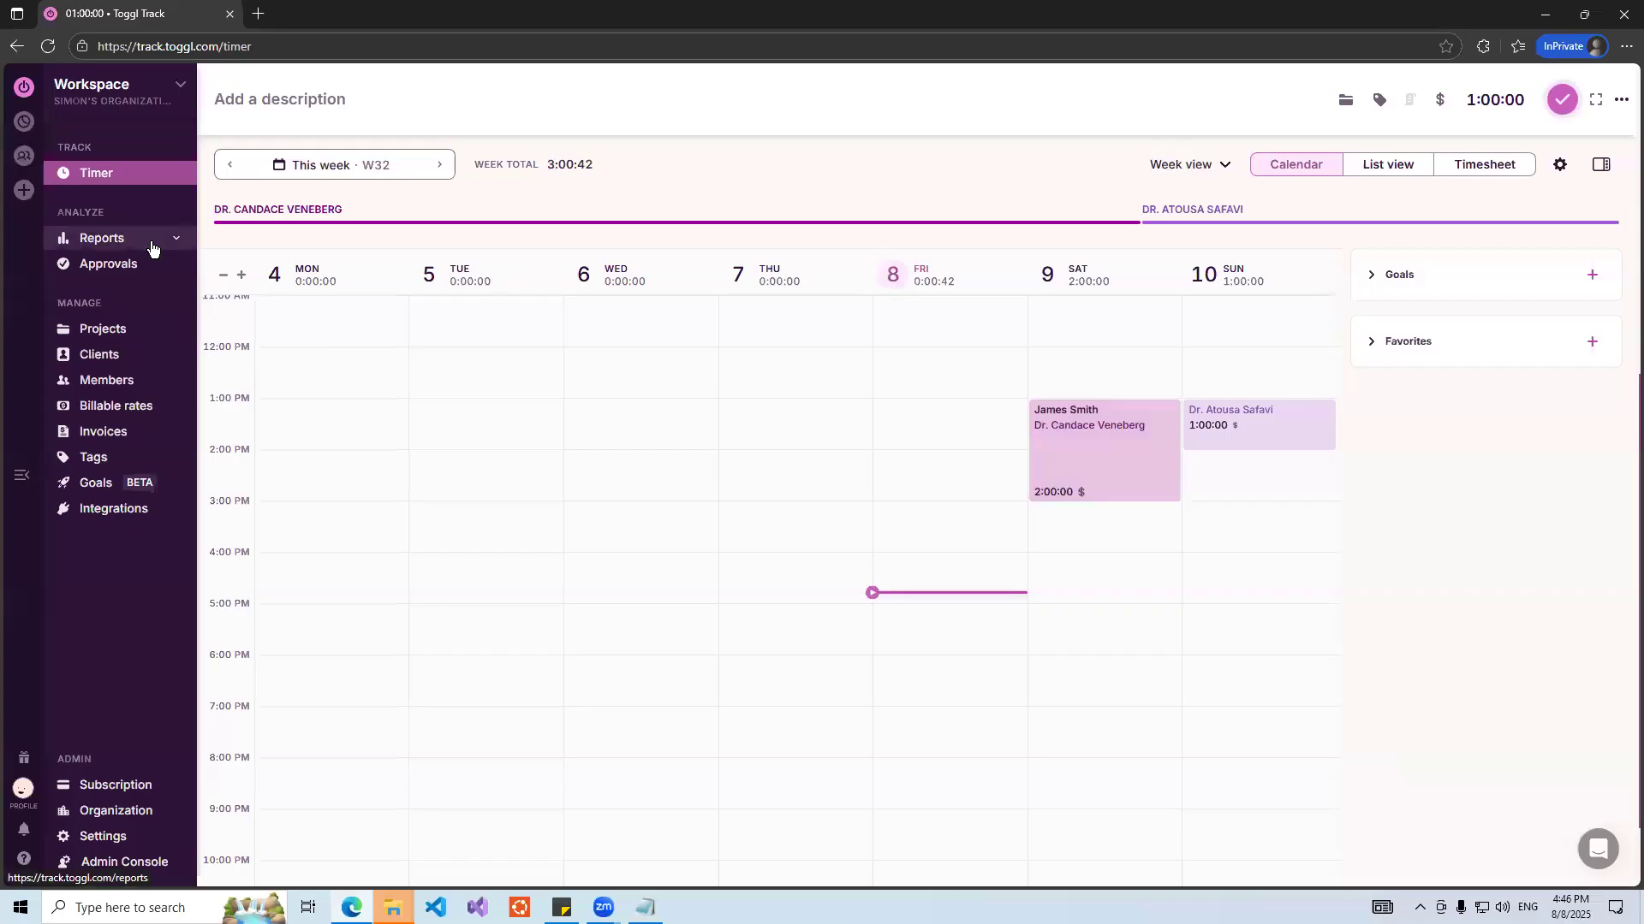
Open Reports and reload past the error to show the W32 Summary report
click(98, 243)
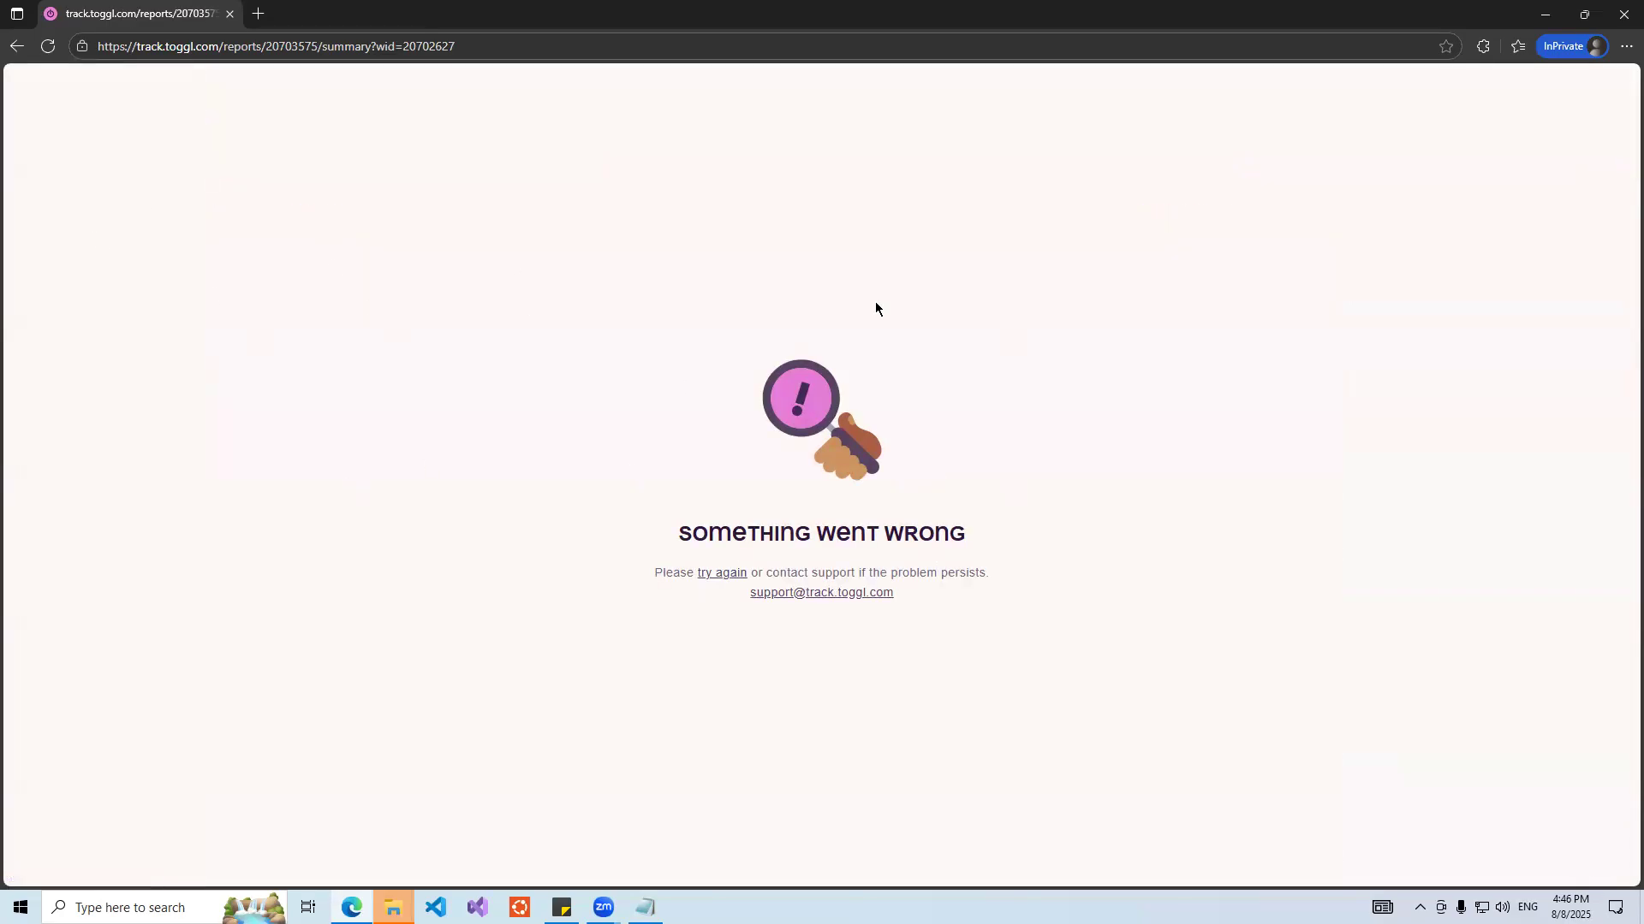
click(48, 47)
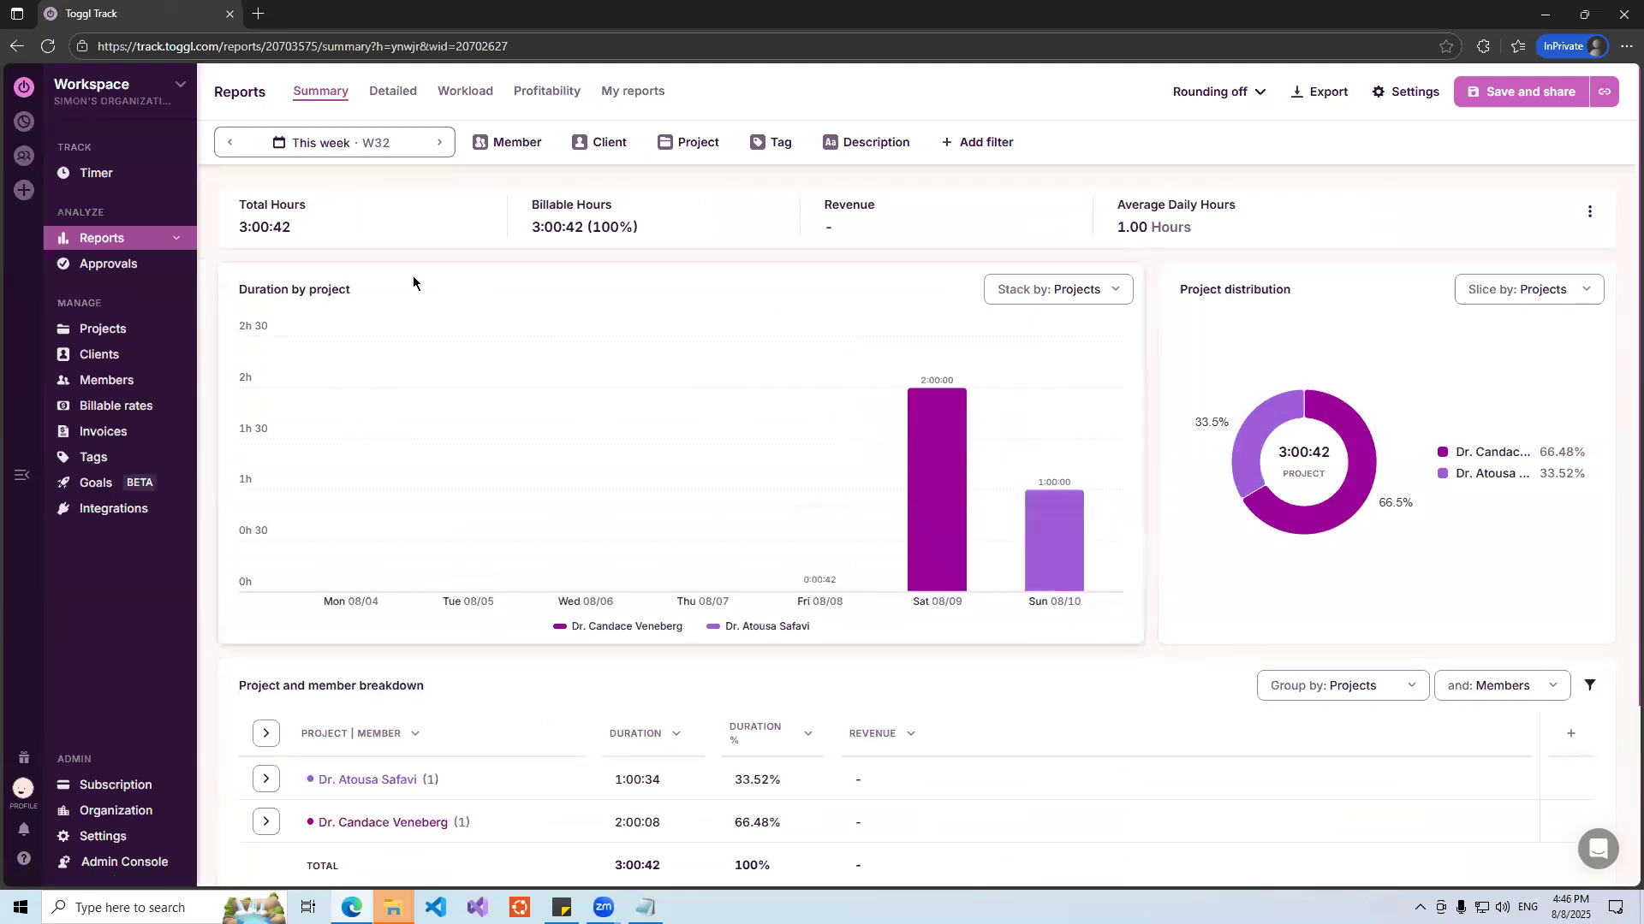
Set a custom report date range of 9–10 August 2025
click(328, 147)
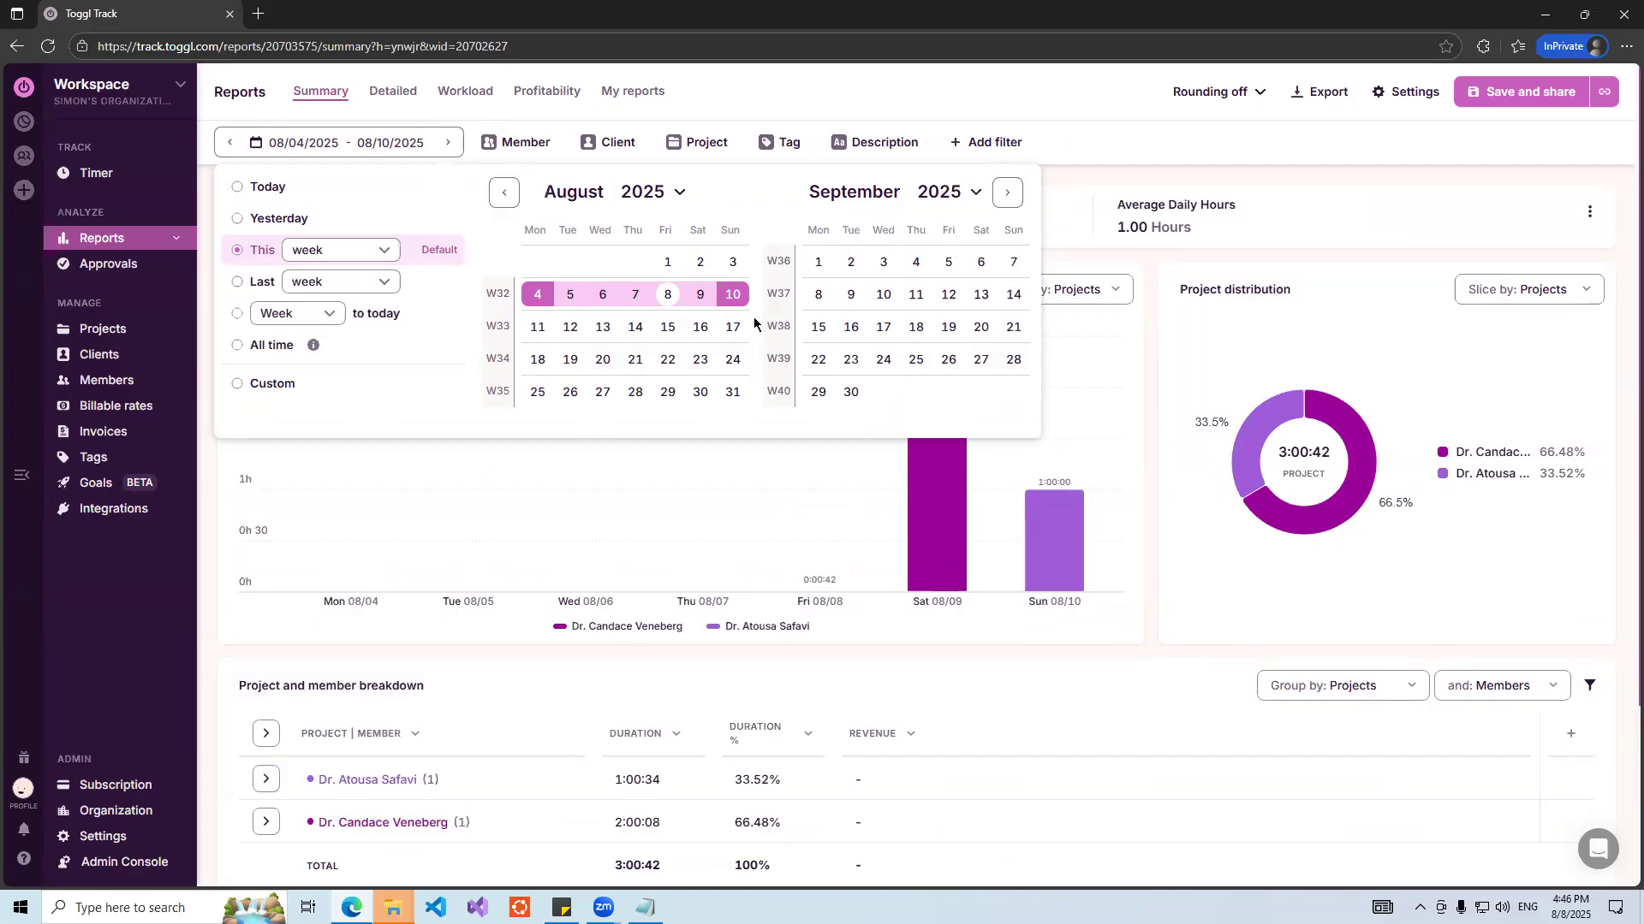
click(700, 295)
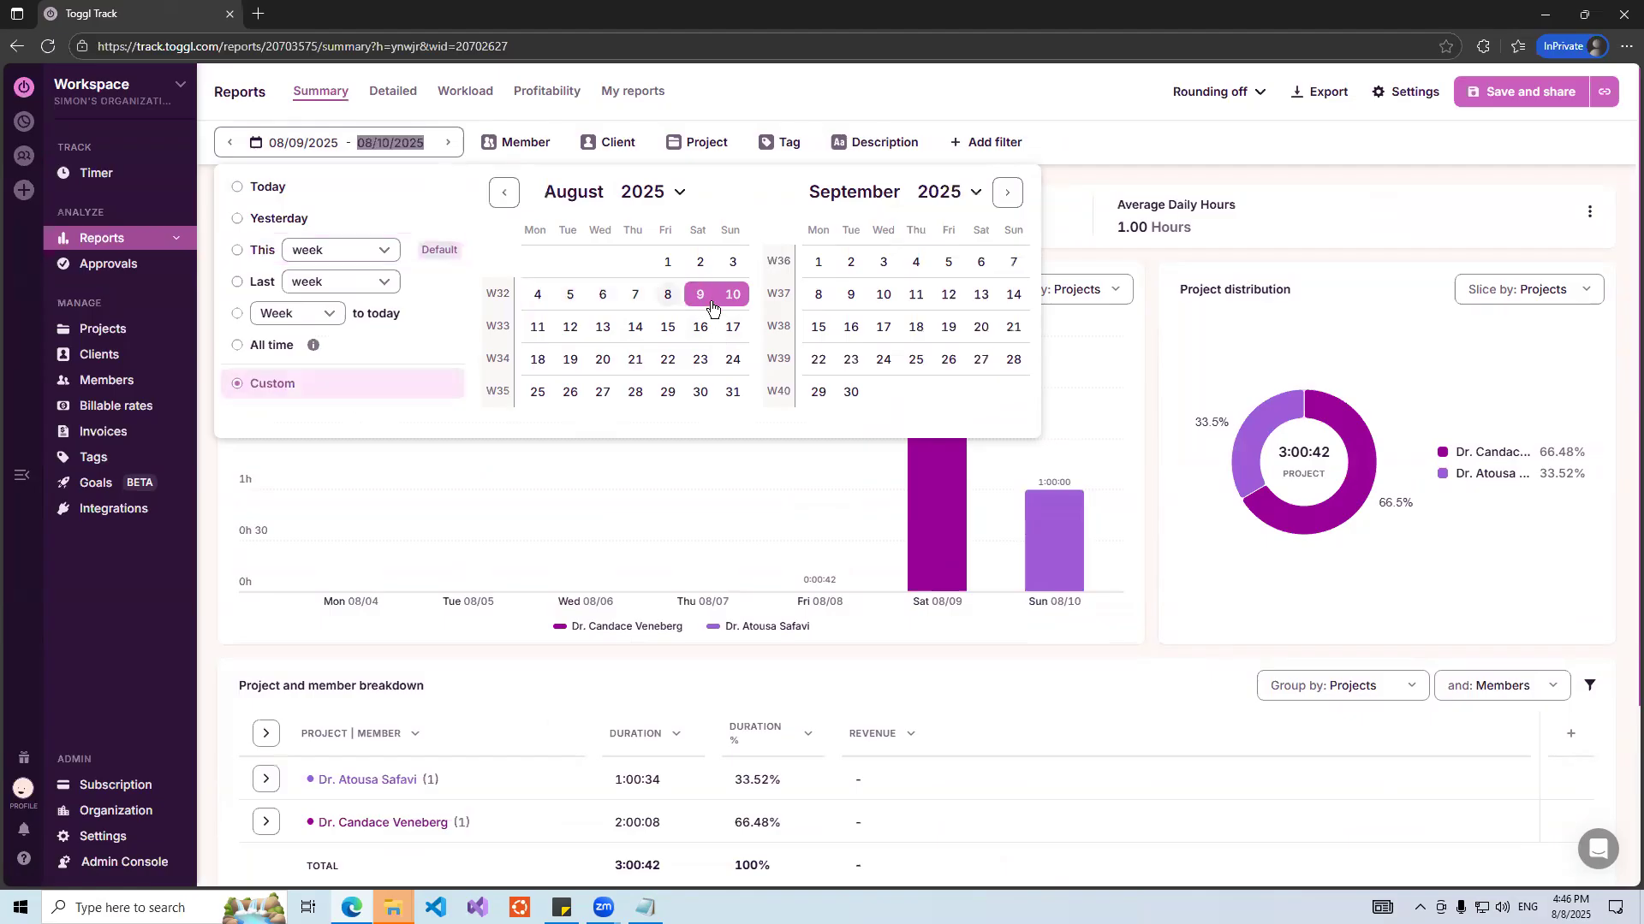
click(732, 295)
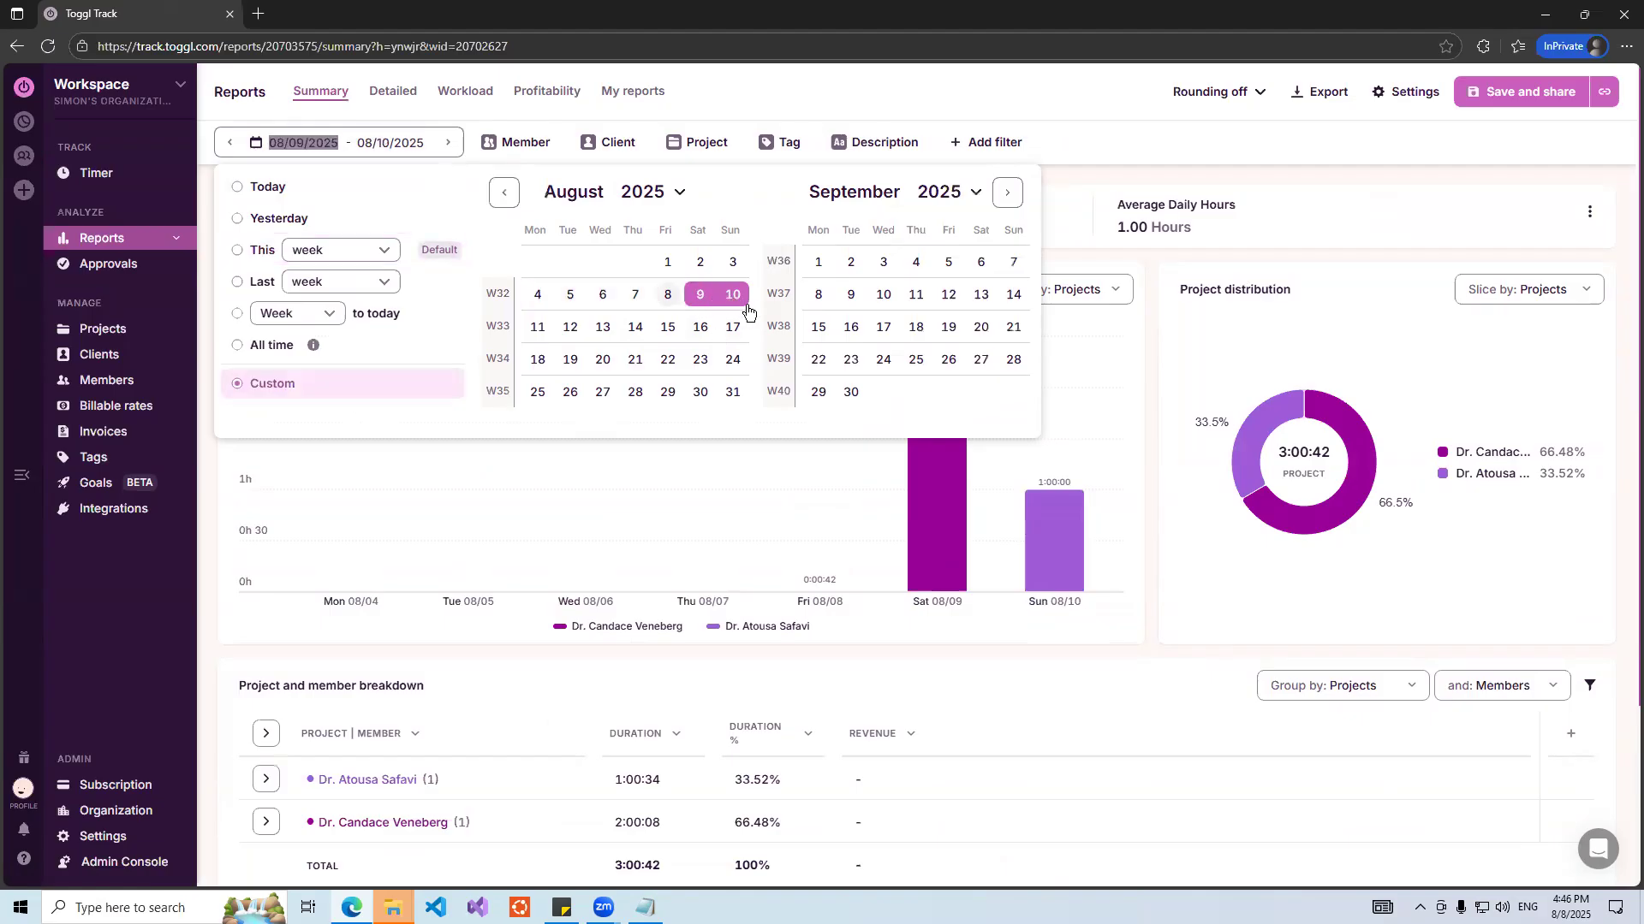
click(1126, 259)
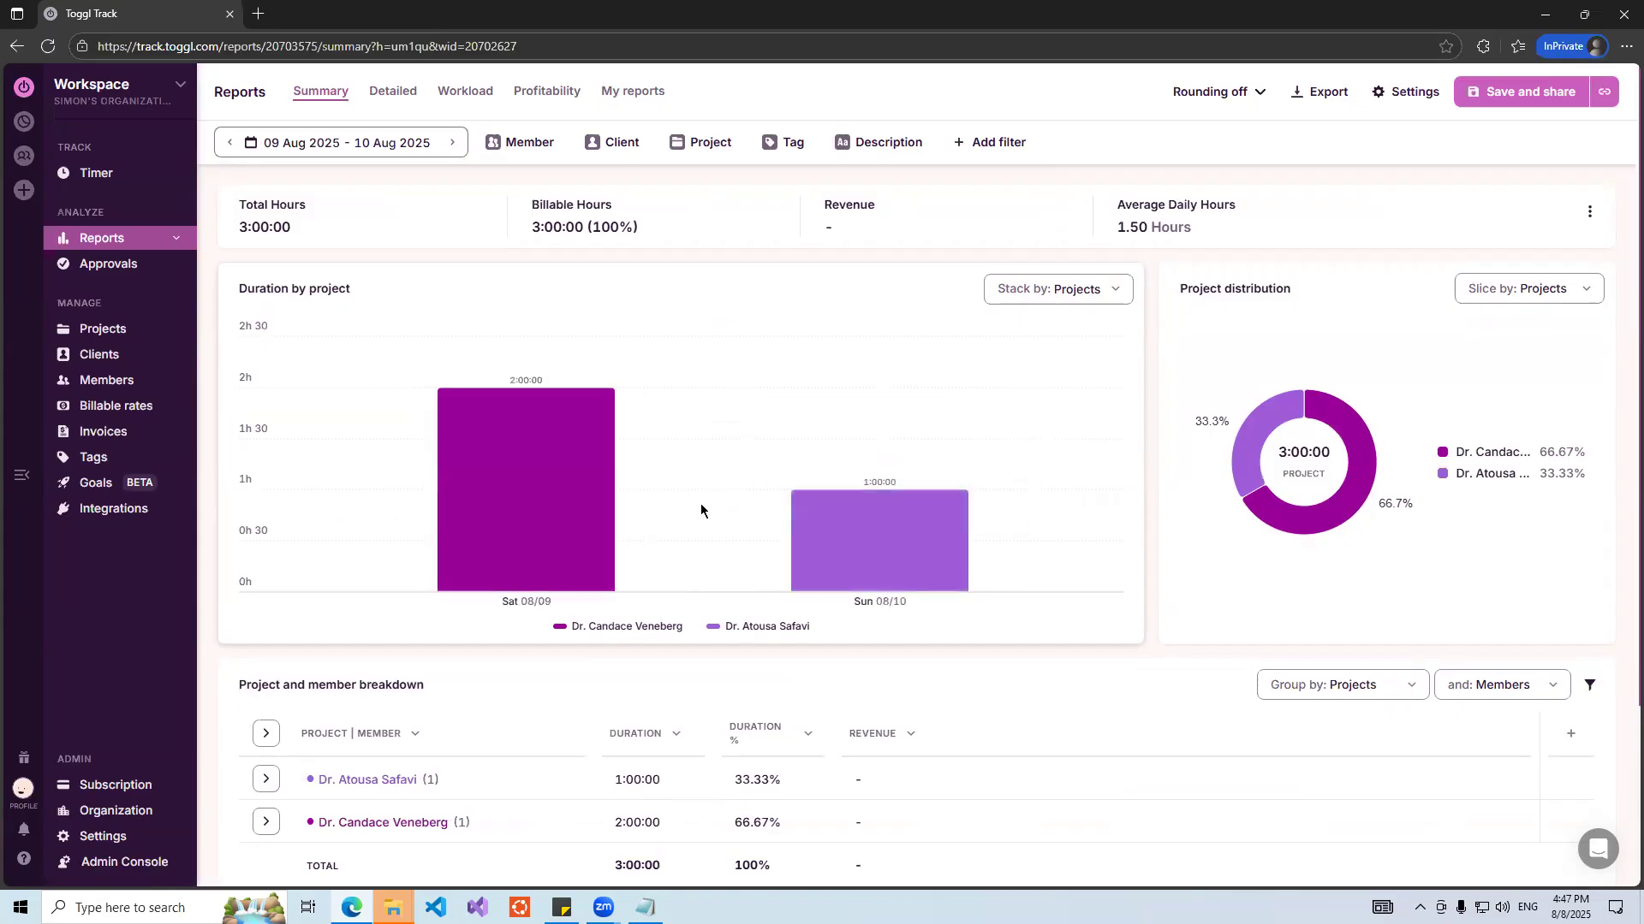
mouse_move(875, 541)
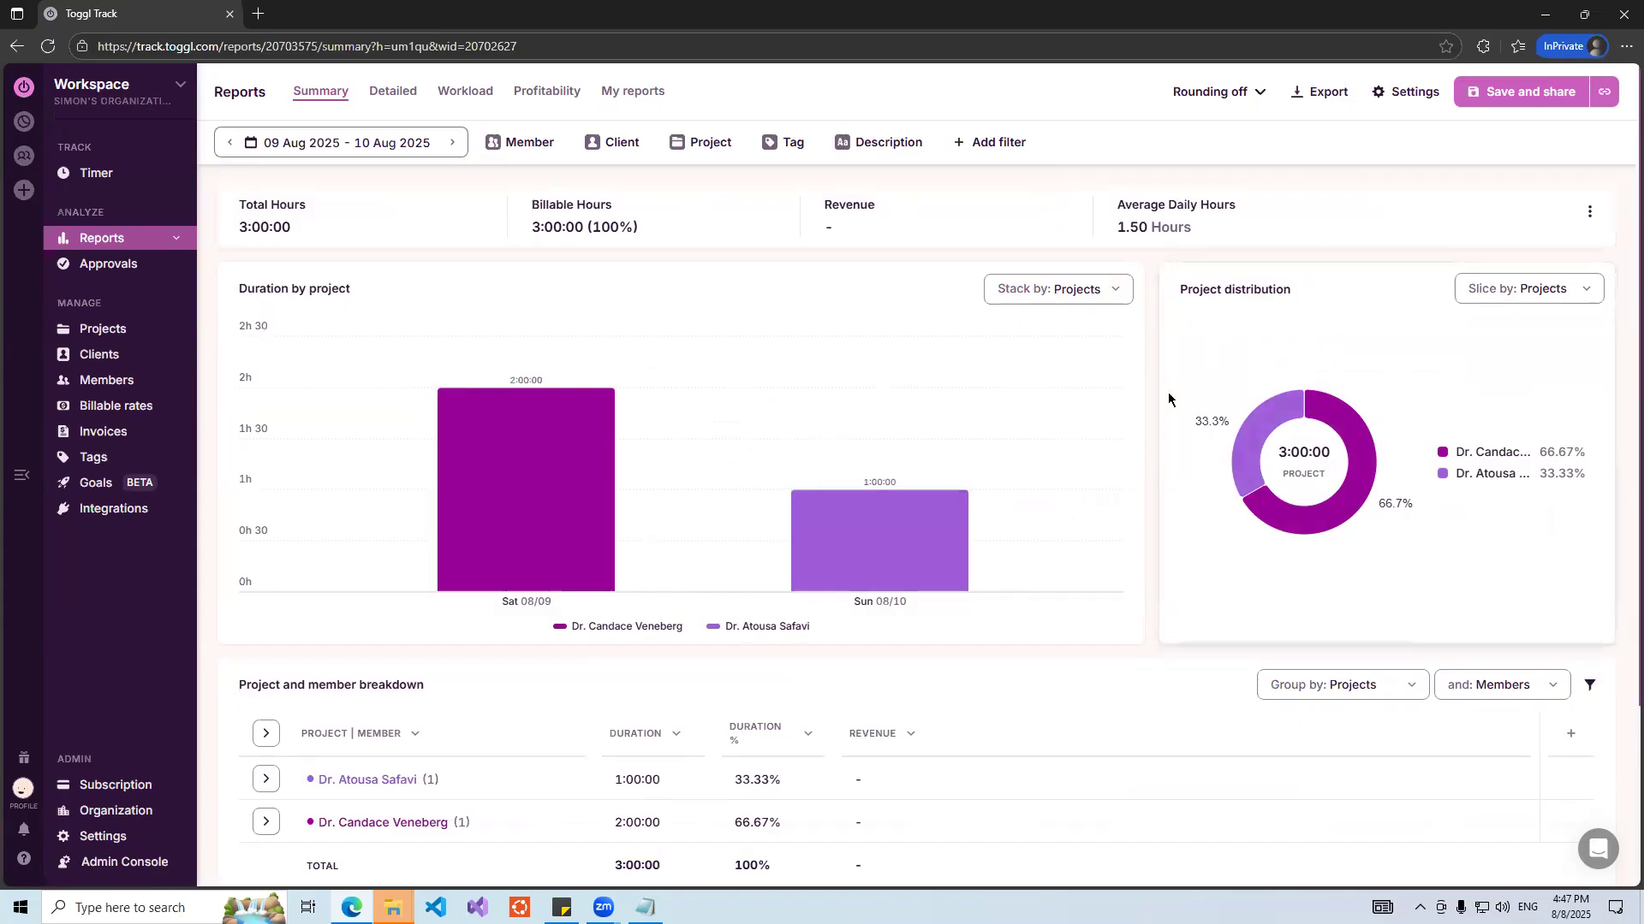
Export the 9–10 August summary report (3:00:00 total) as a PDF and open the download
click(1327, 97)
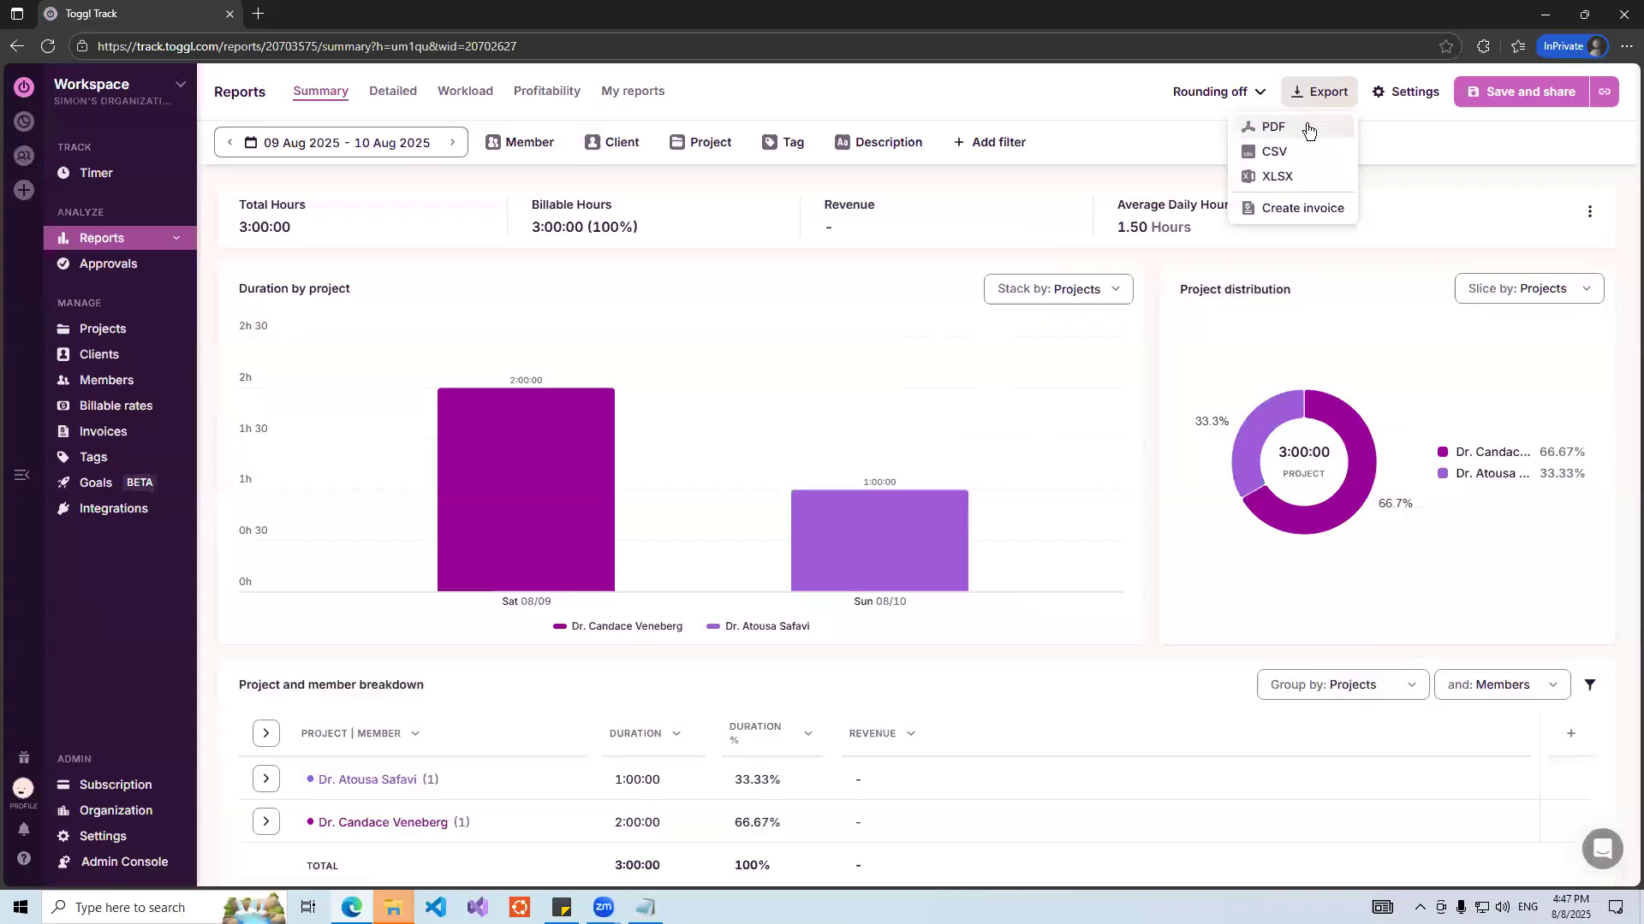
click(1308, 129)
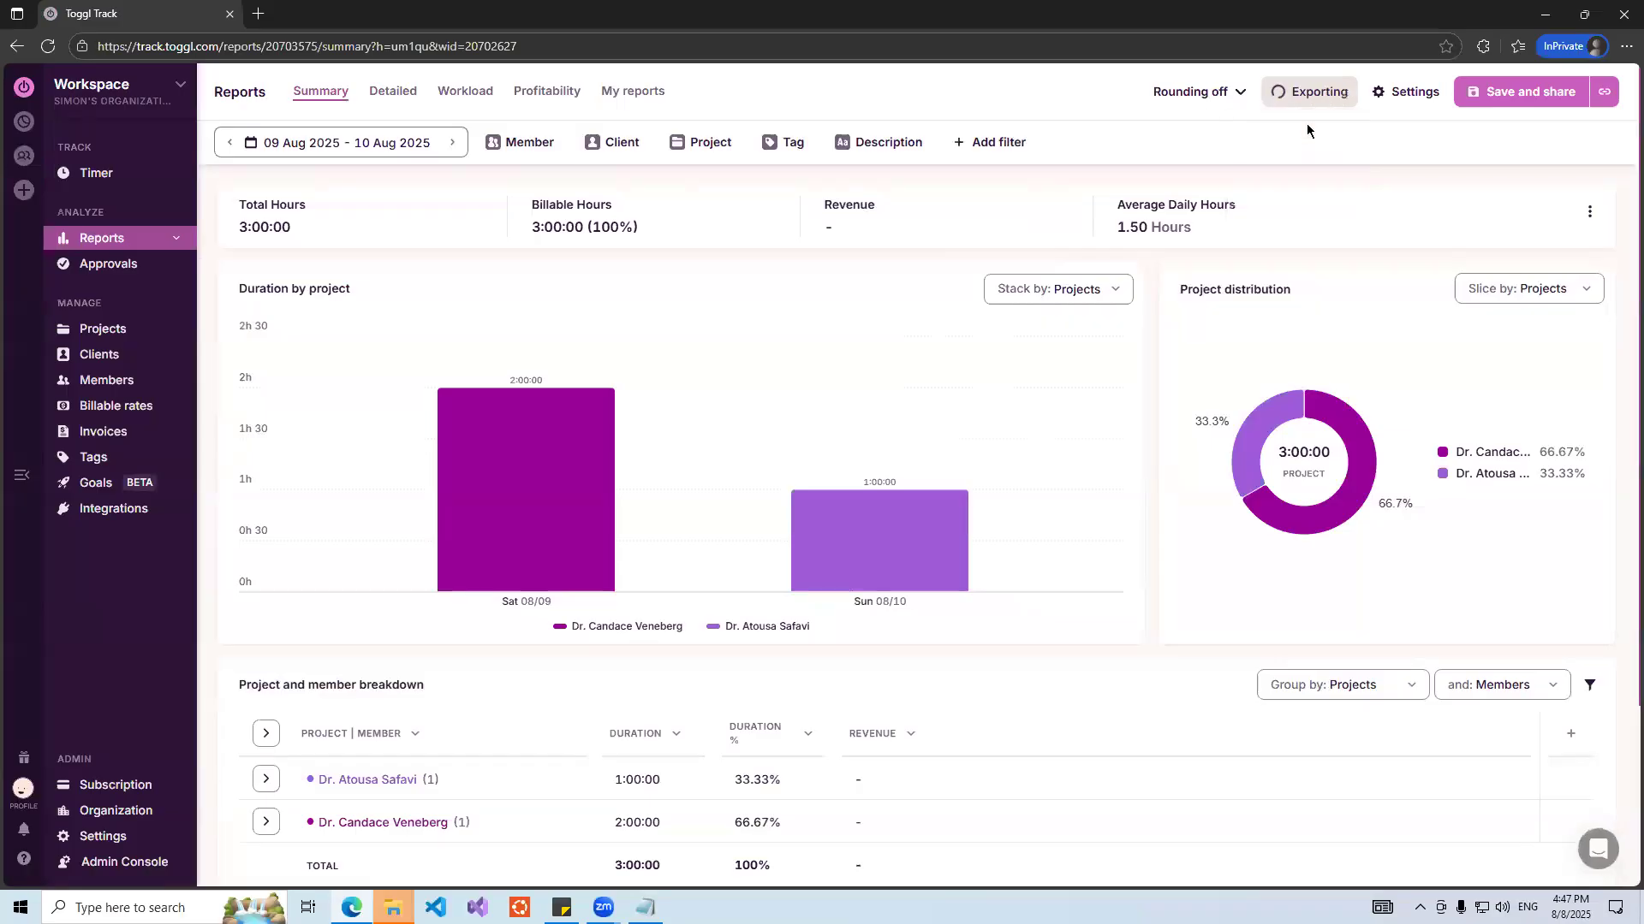
click(1288, 148)
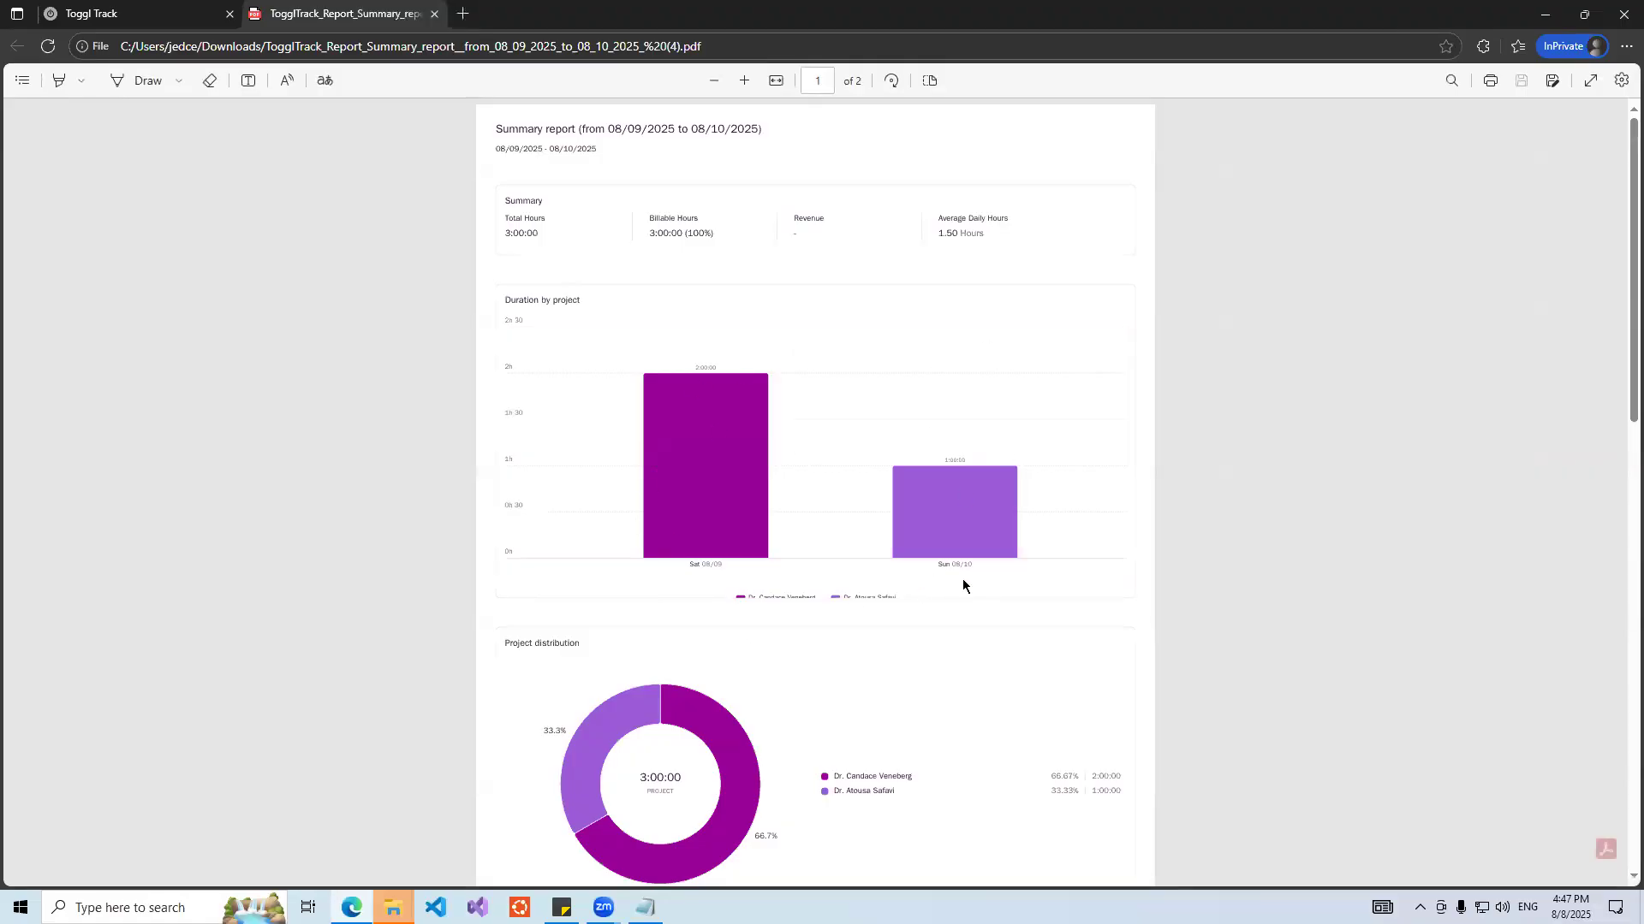
Scroll through the exported summary PDF, then close its tab to return to Toggl Track
scroll(962, 579, down, 8)
scroll(965, 616, up, 8)
click(434, 14)
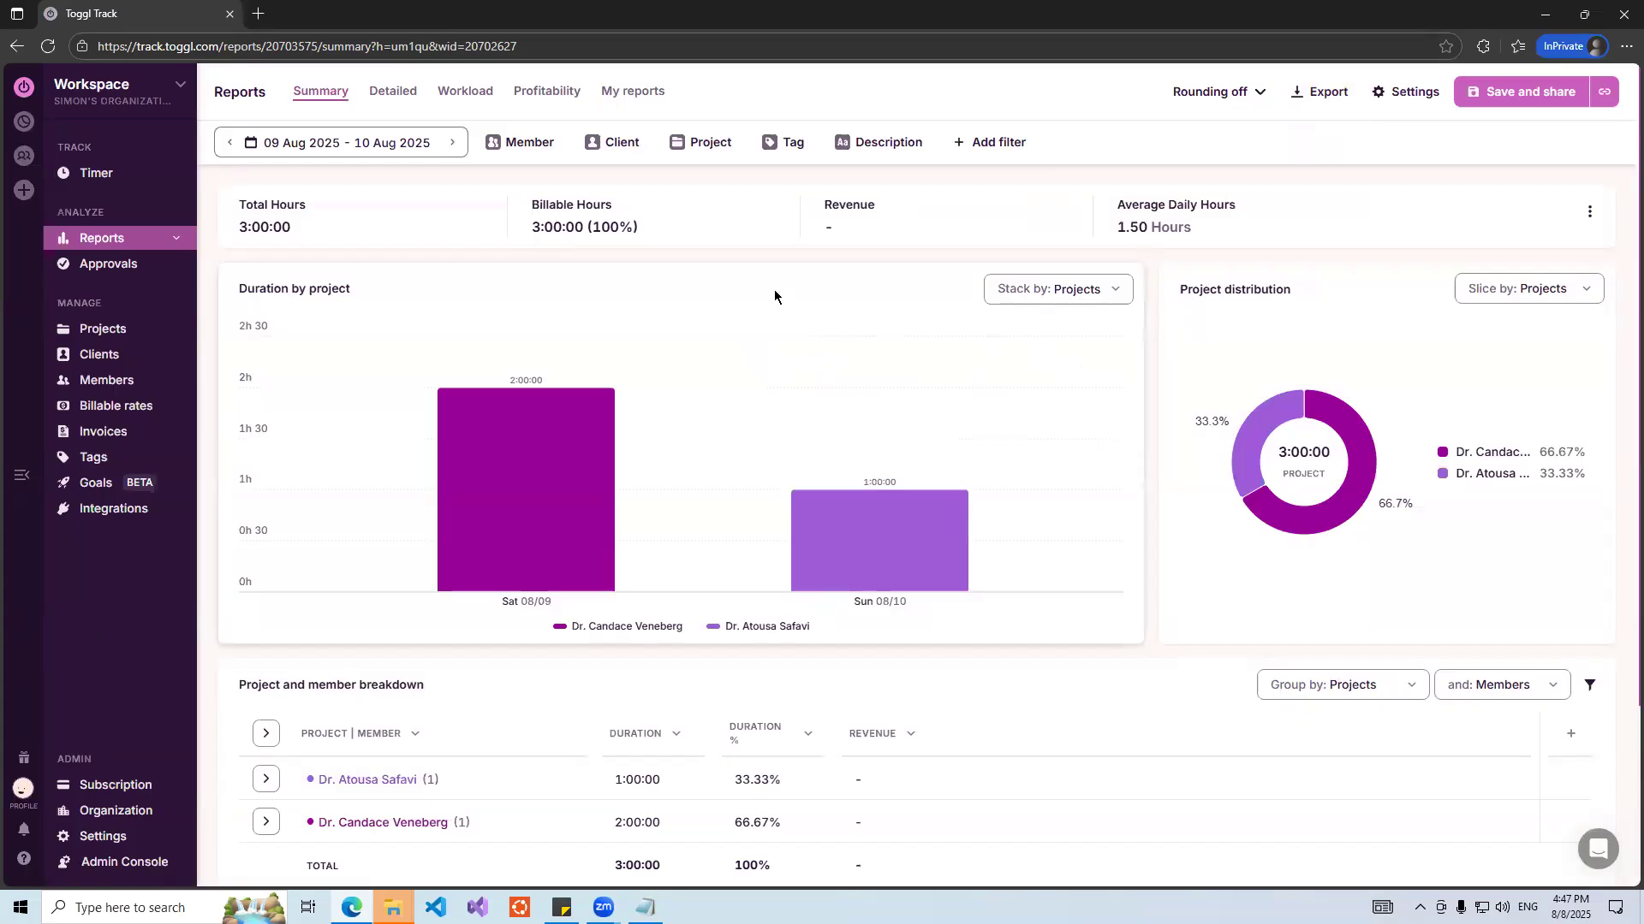
Filter the summary report to the dark-purple doctor project, leaving 2:00:00 on Saturday 08/09
click(714, 147)
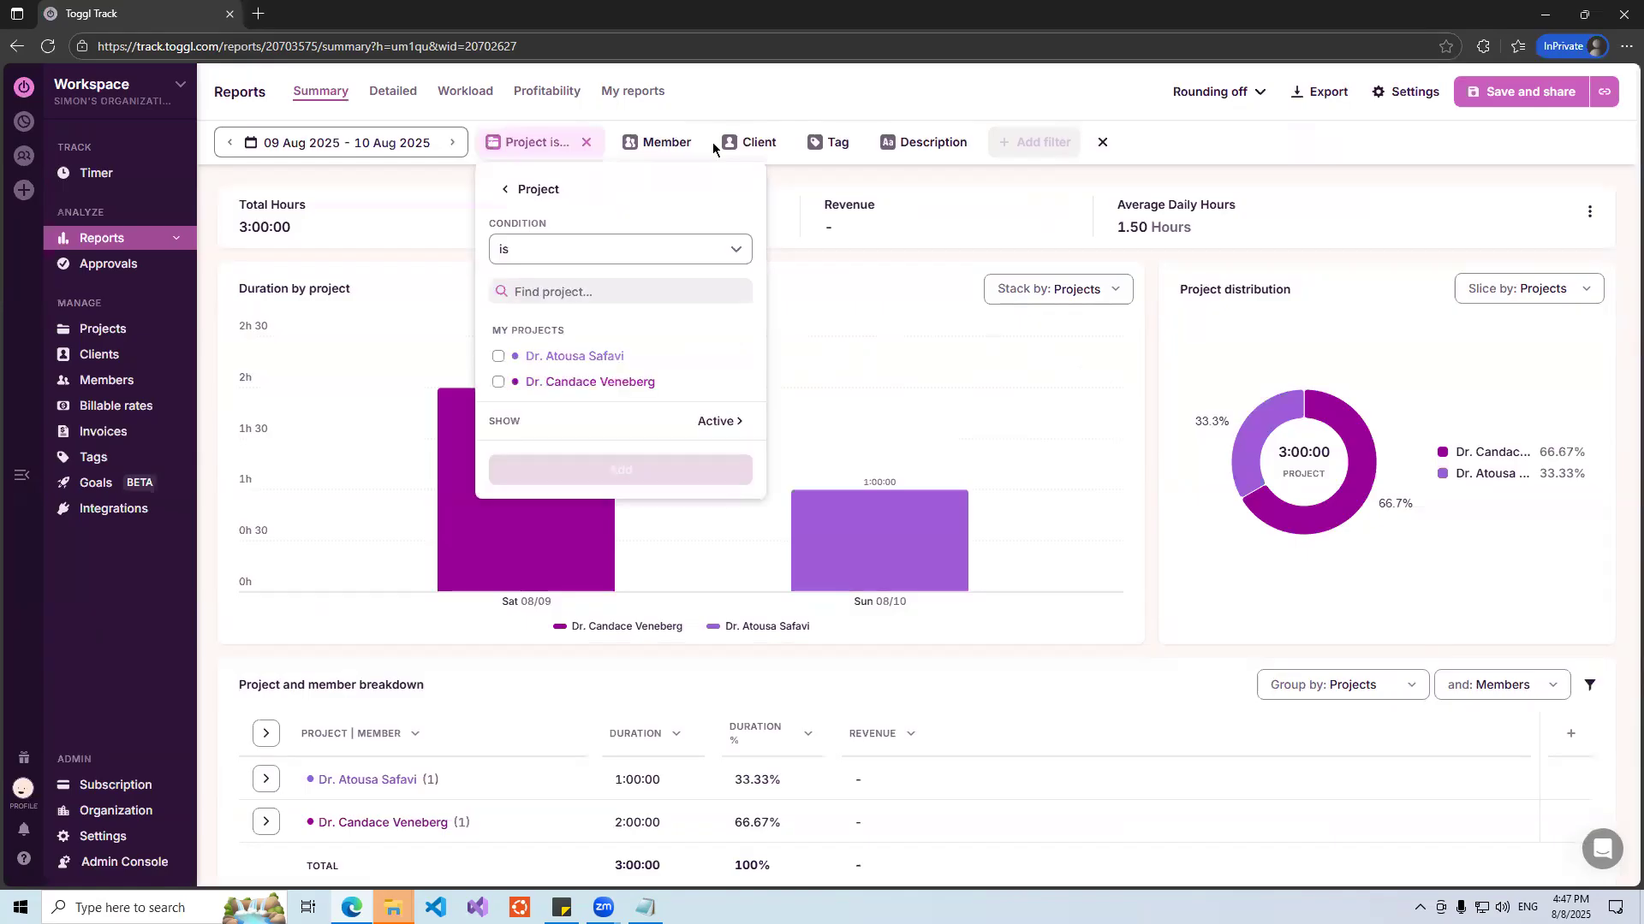
click(498, 387)
click(612, 470)
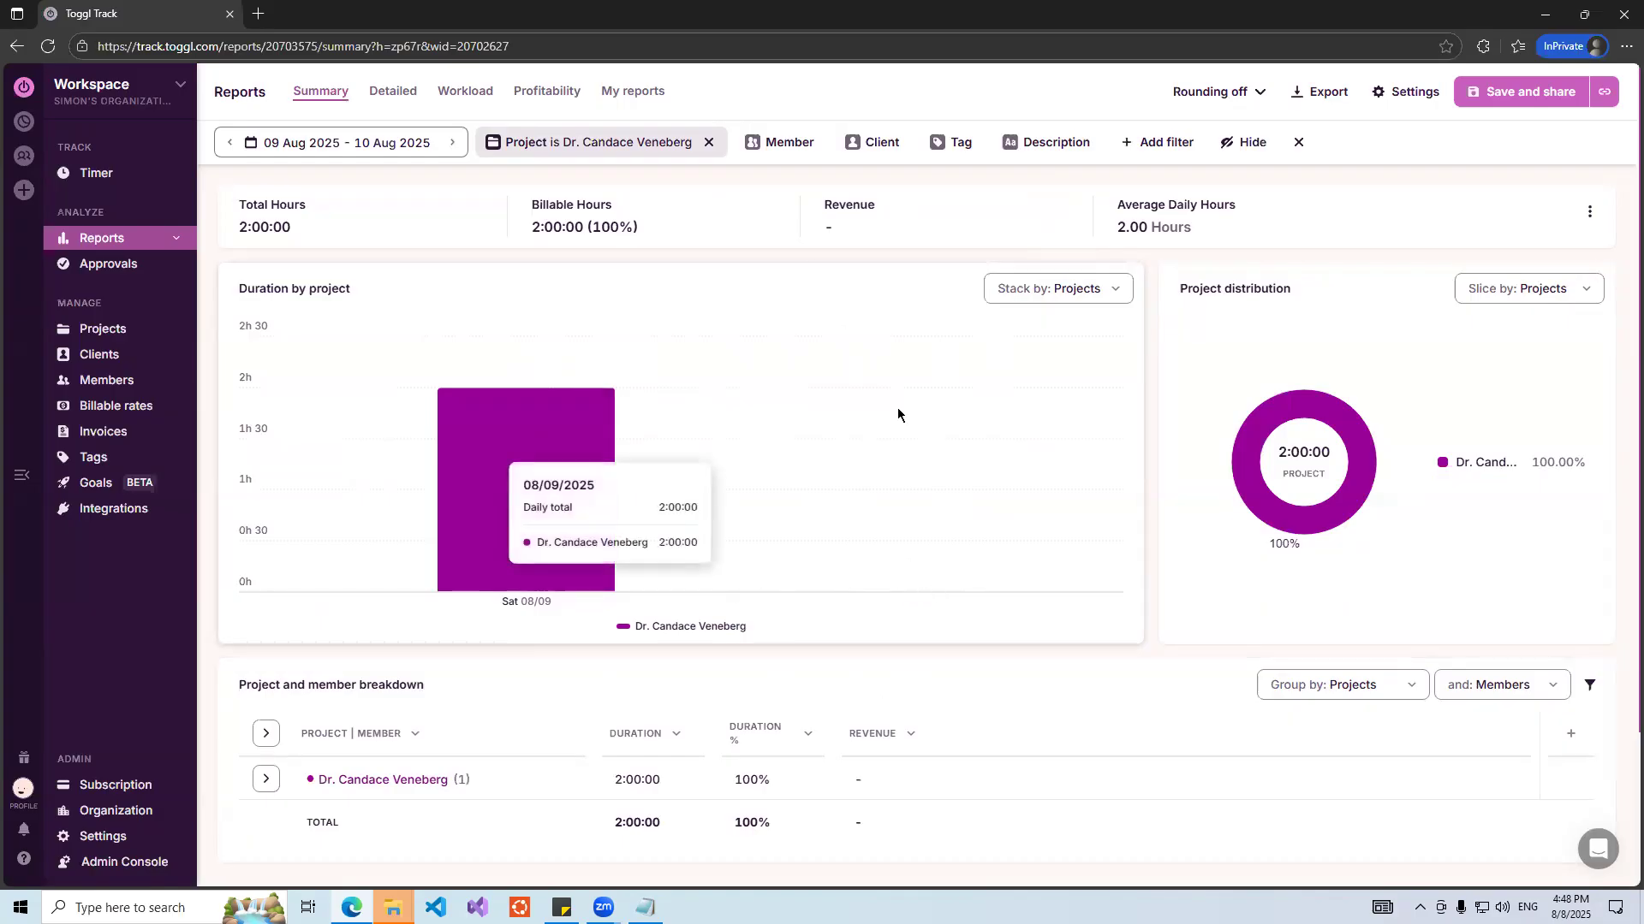
Export the project-filtered summary report (2:00:00) as a PDF and open the download
click(1328, 104)
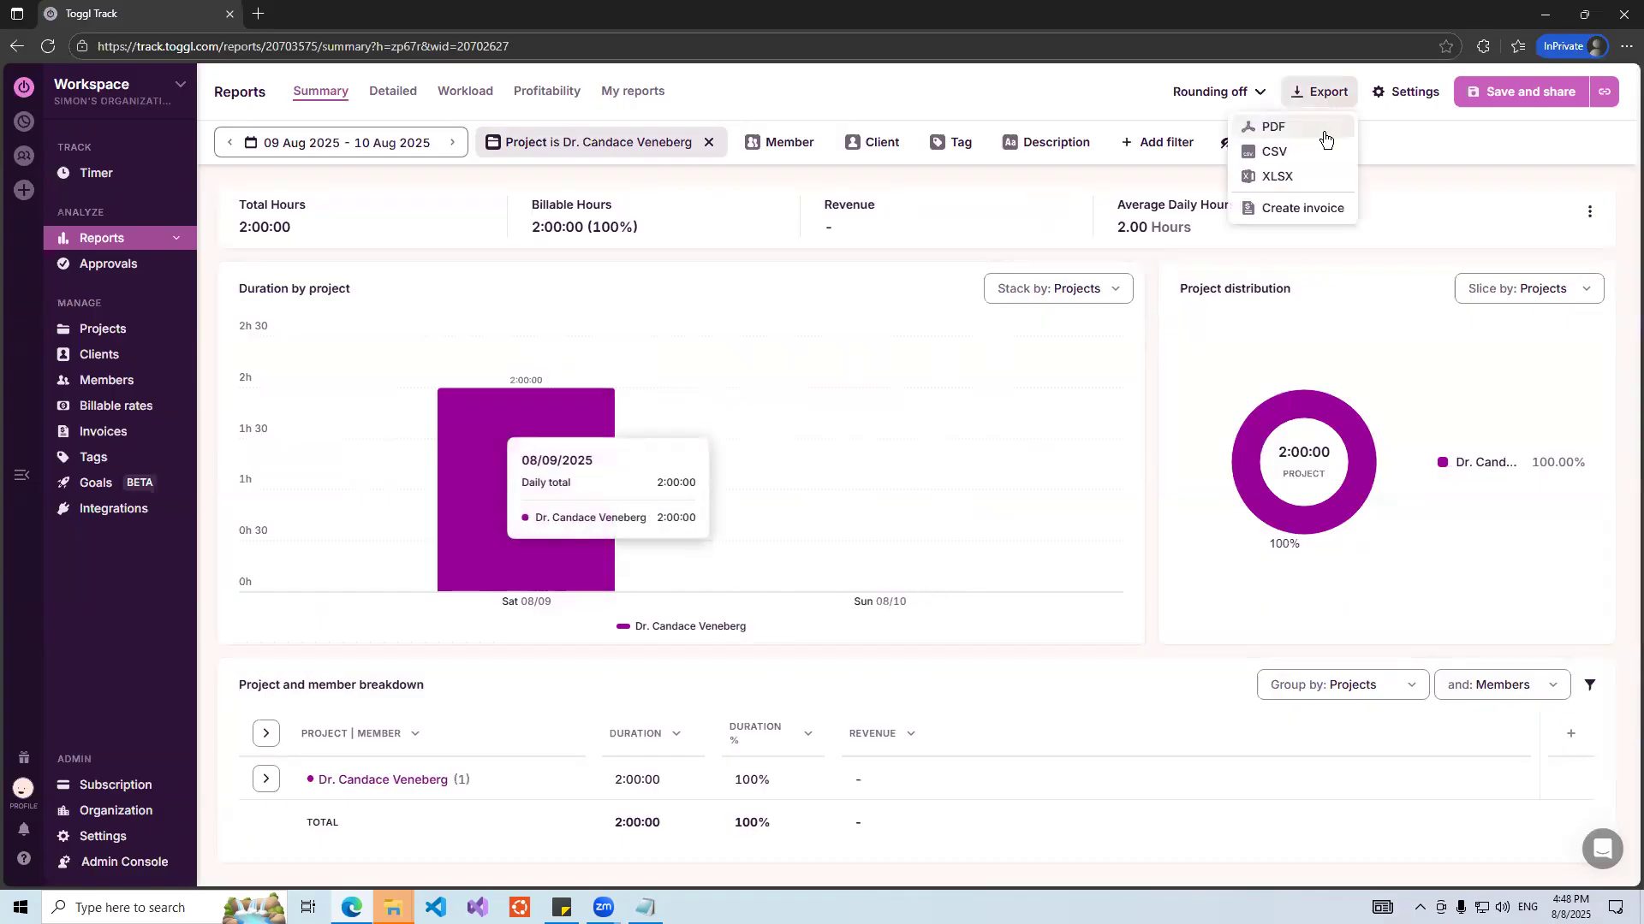
click(1328, 130)
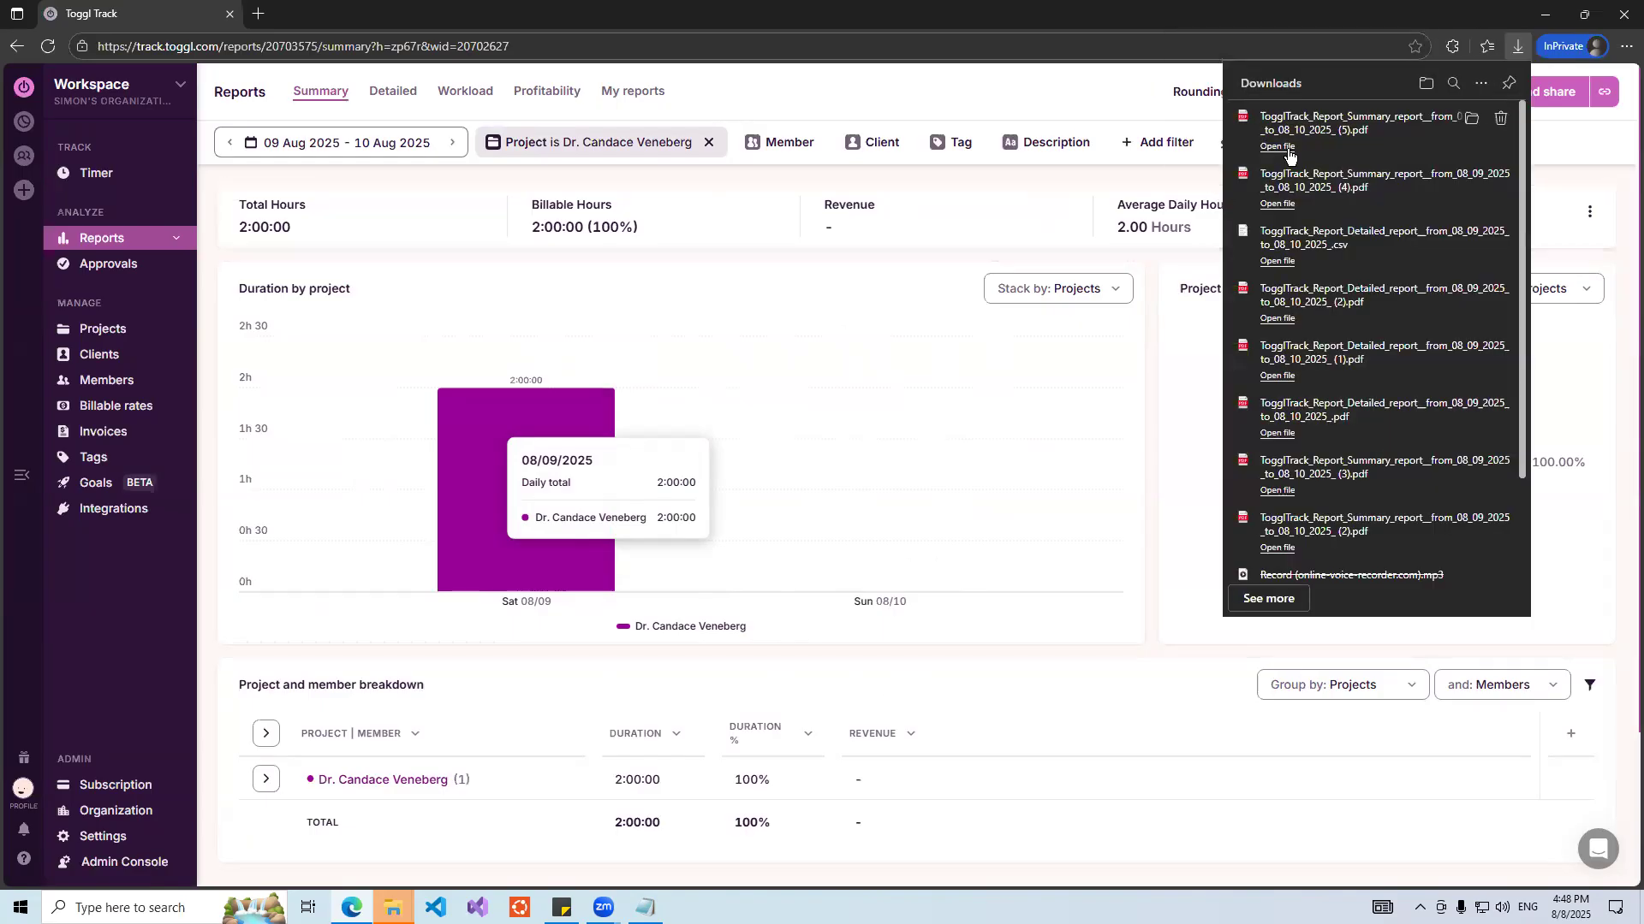
click(1286, 149)
Scroll through the filtered summary PDF, then go back to the Toggl Track tab
scroll(900, 588, down, 3)
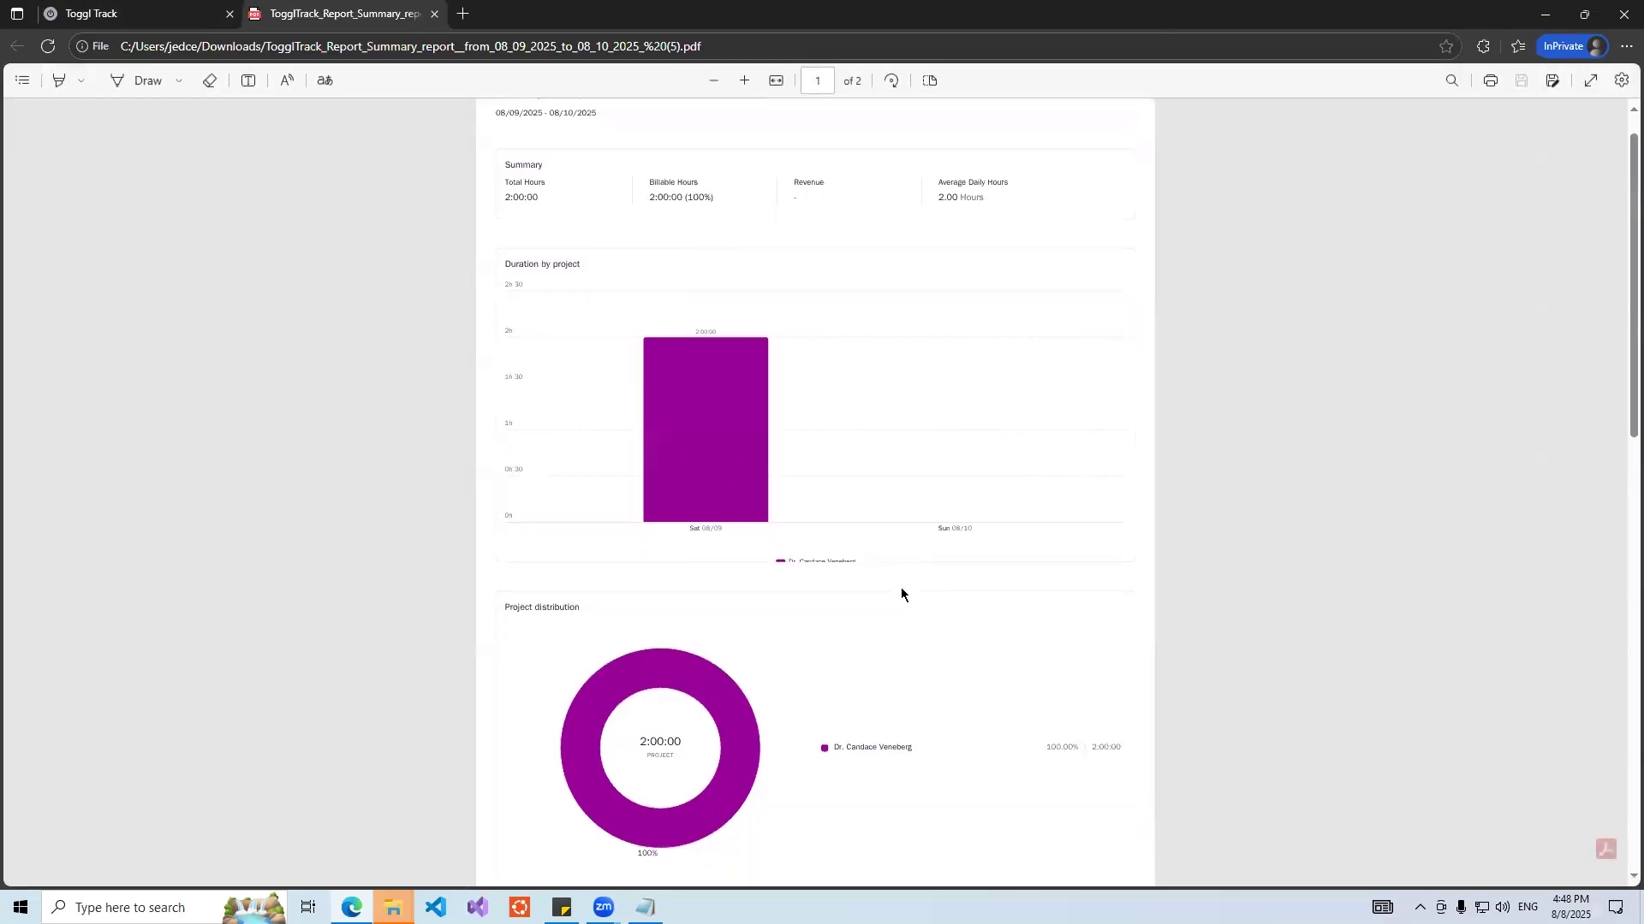
scroll(939, 580, up, 3)
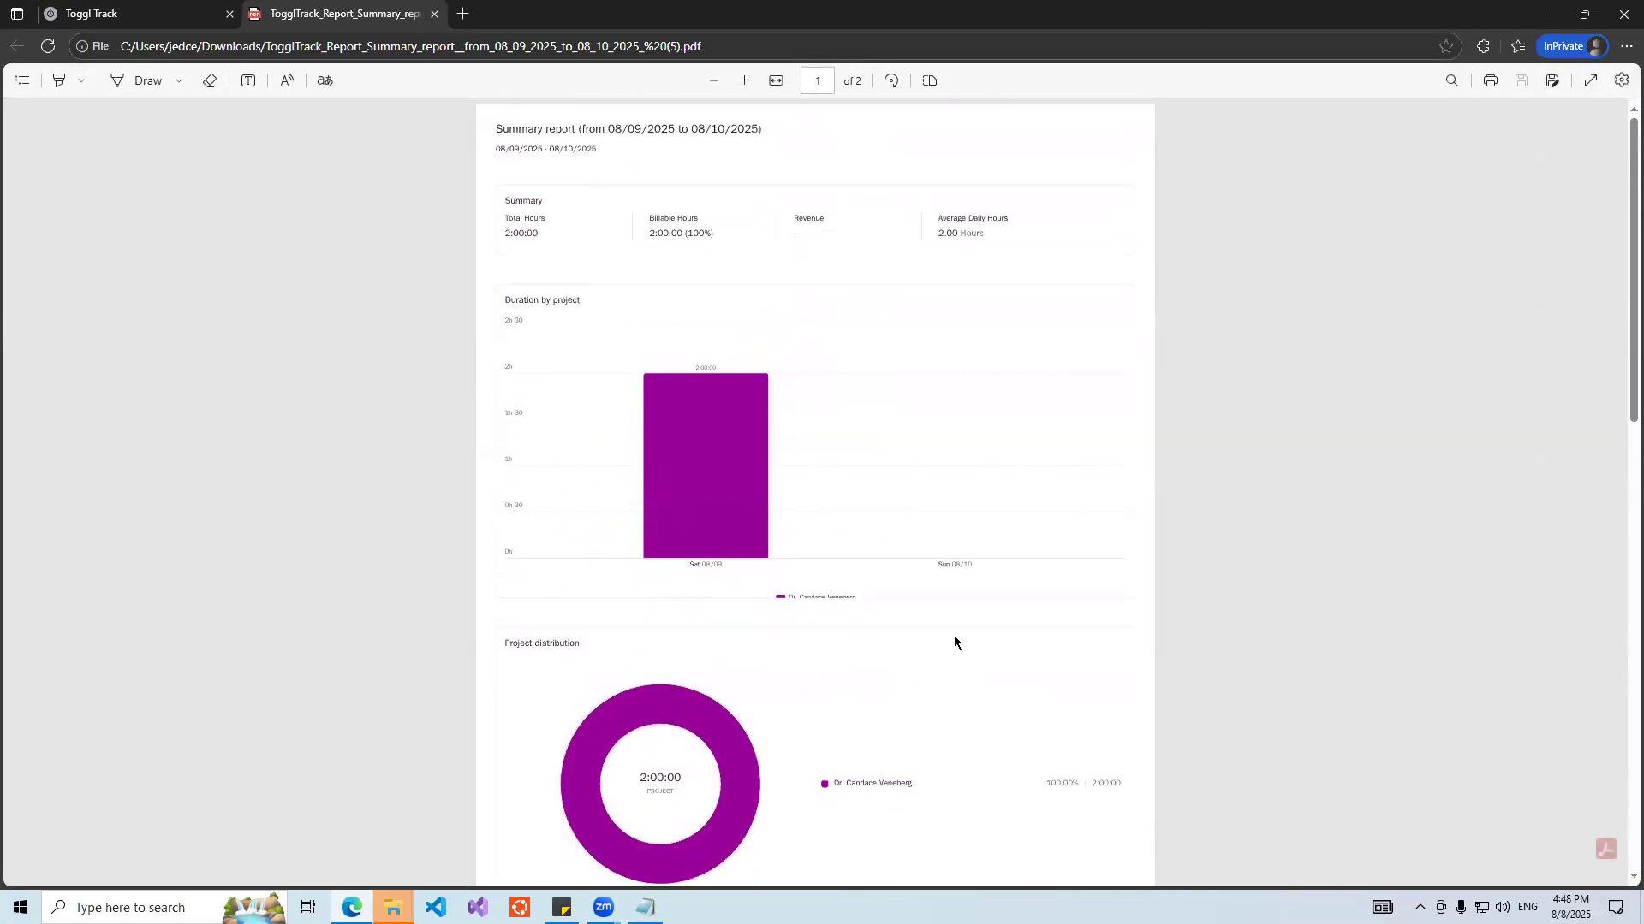
click(144, 24)
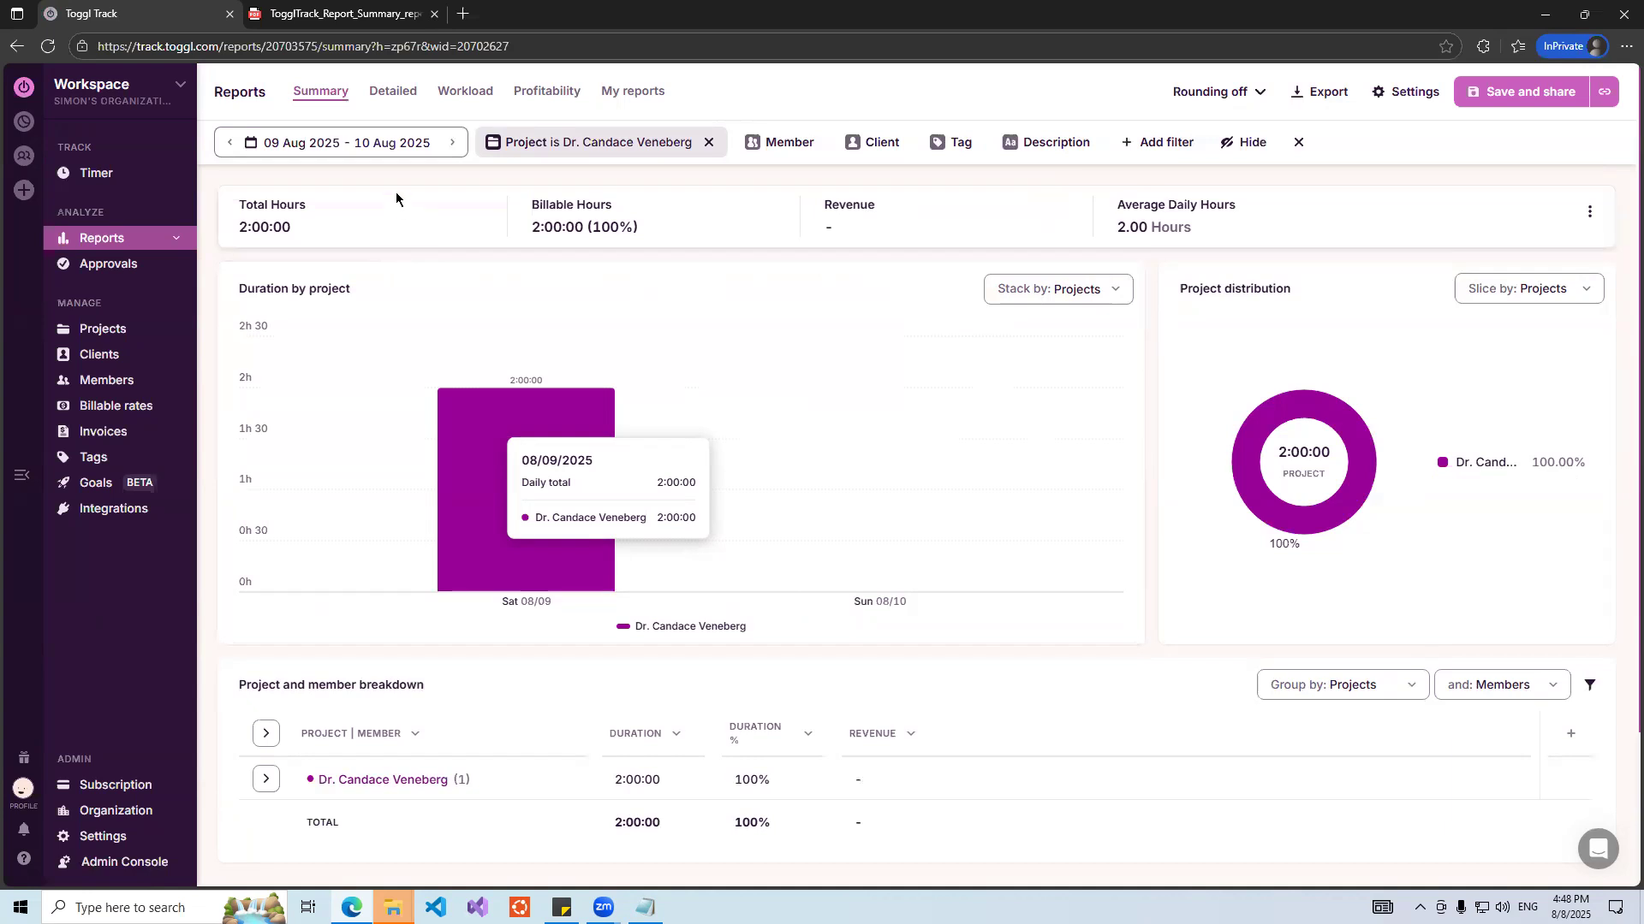
Show both entries unfiltered in the Detailed report and enter the patient's name as the 08/10 entry's description
click(399, 100)
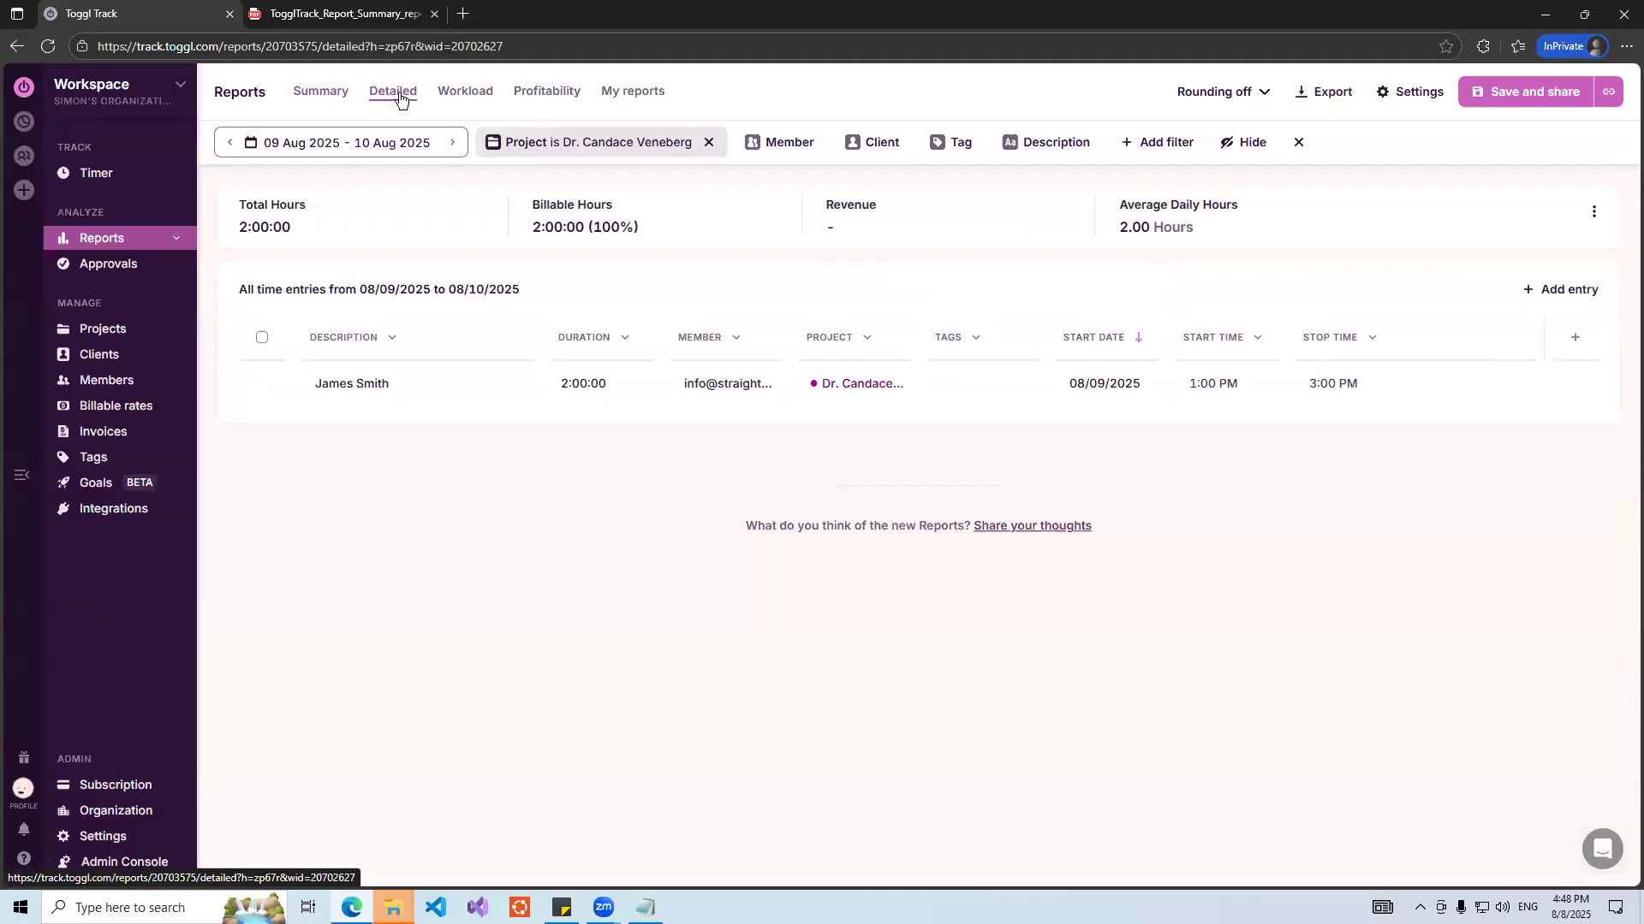
click(709, 144)
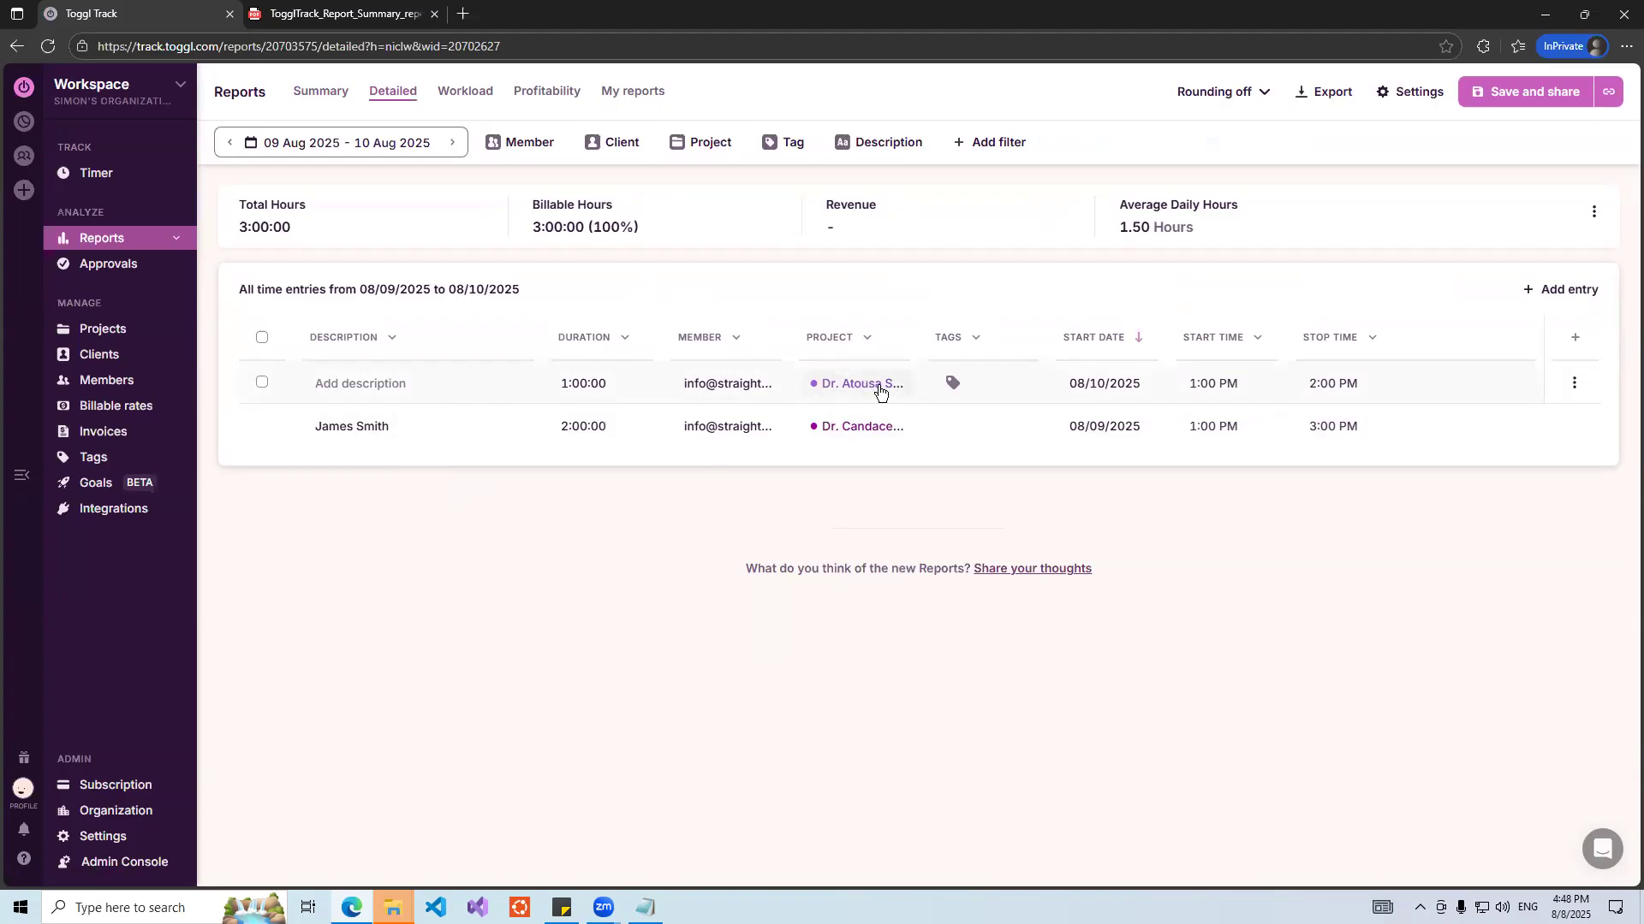
click(404, 387)
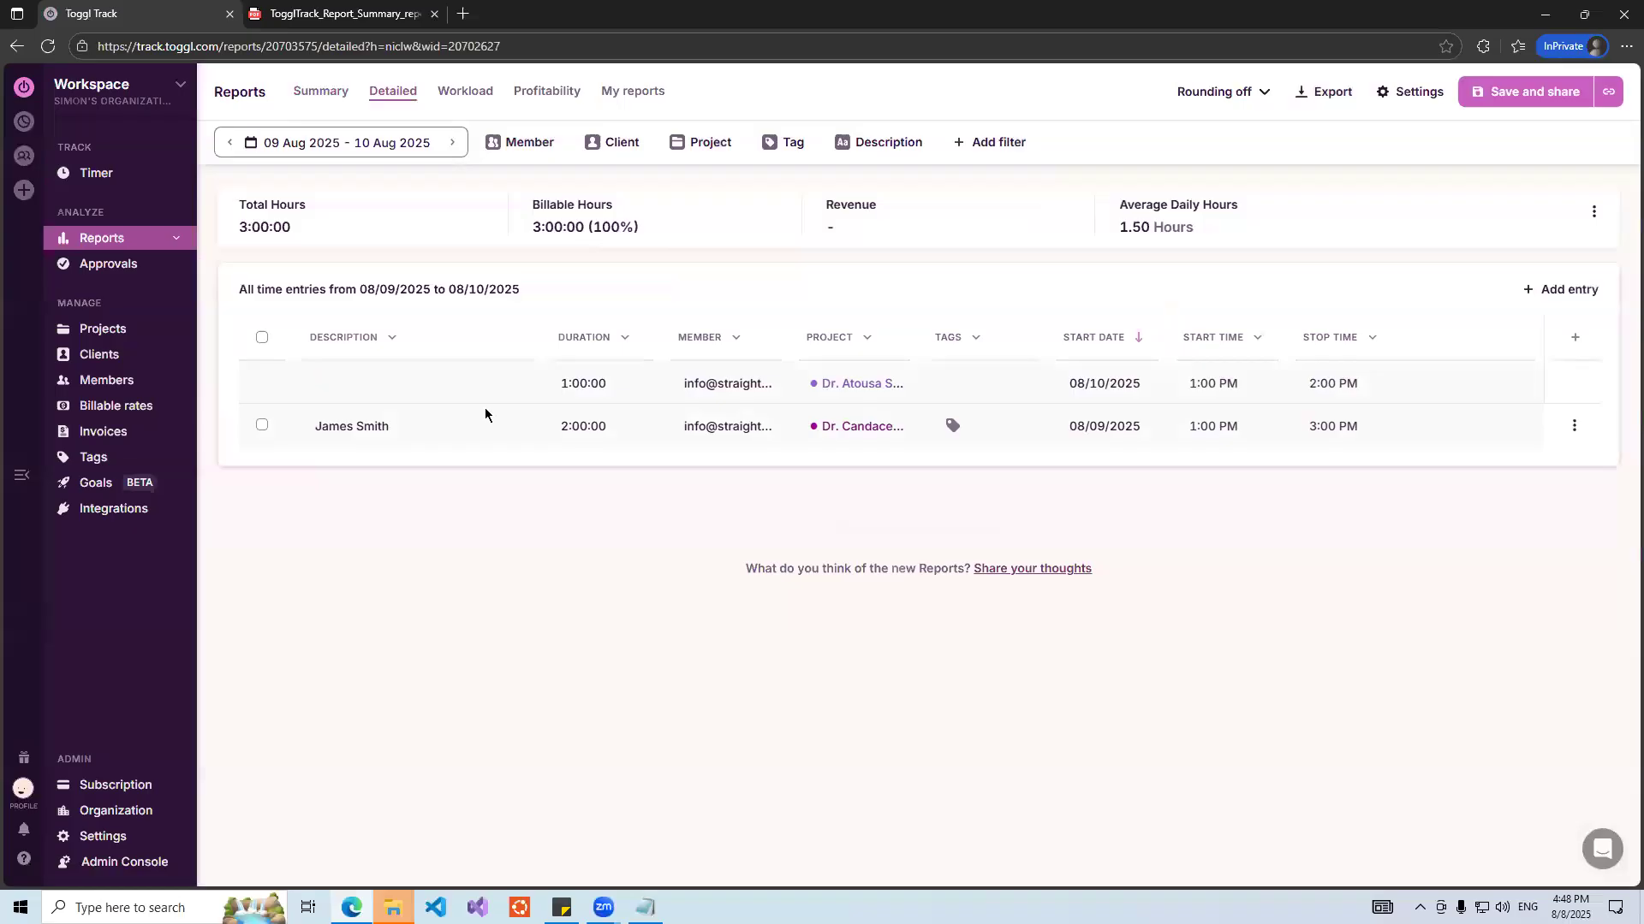
text(John Doe)
Export the Detailed report as a PDF and open the downloaded file
click(1333, 101)
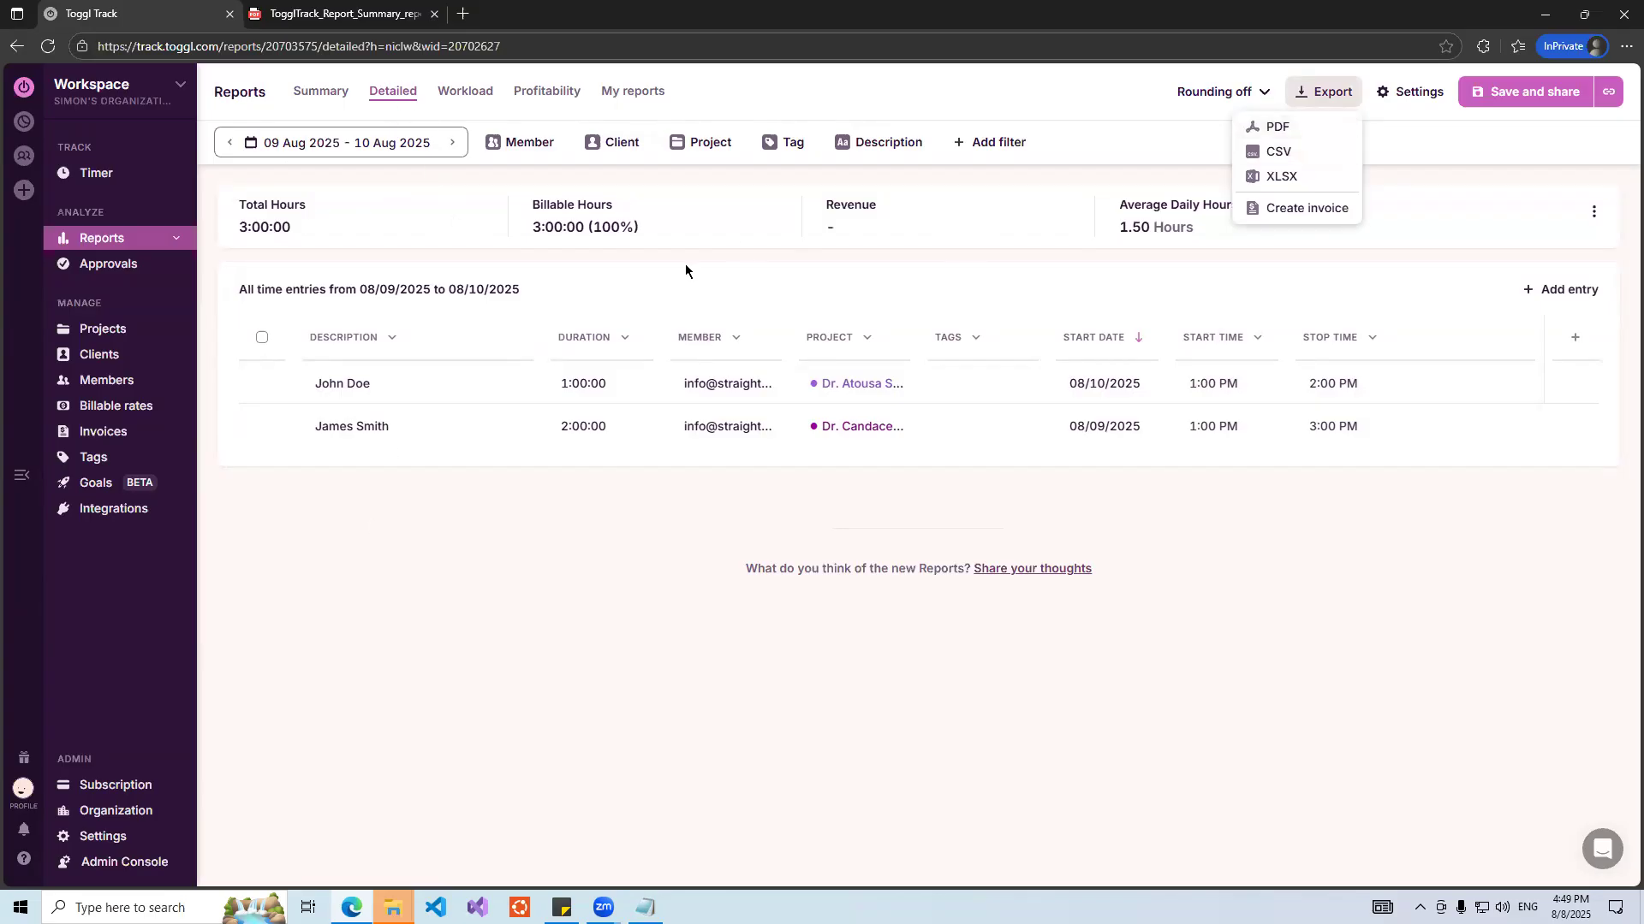
click(1317, 129)
click(1276, 144)
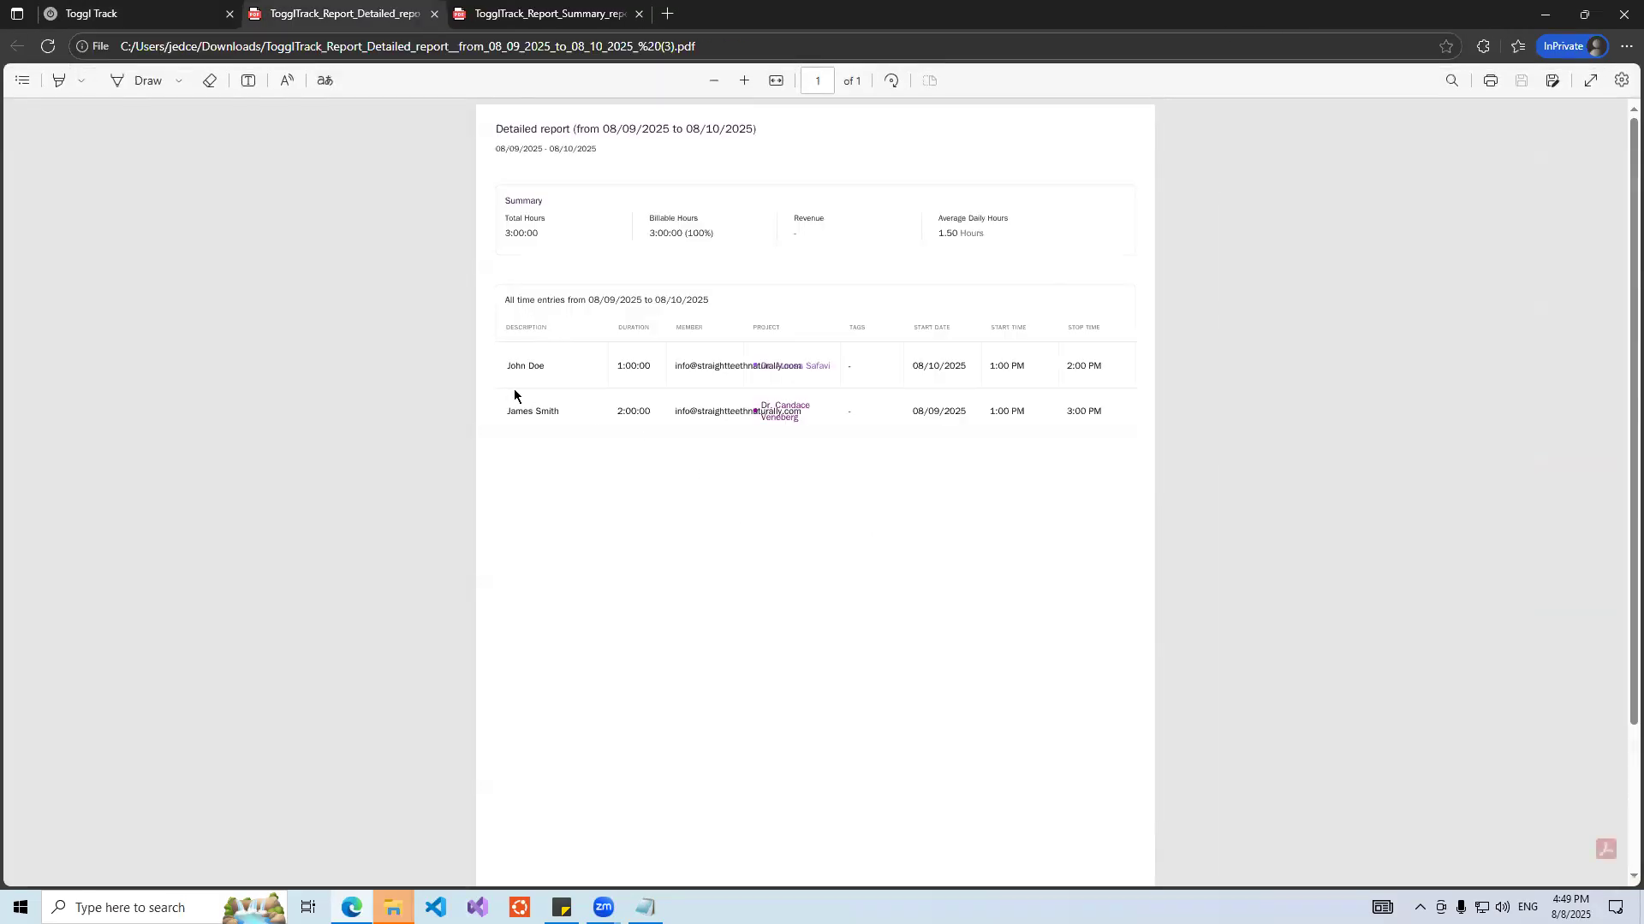
Check the PDF table by selecting both entry descriptions and the 1:00:00 and 2:00:00 durations
drag(507, 366, 561, 412)
click(613, 476)
drag(617, 368, 653, 368)
click(552, 417)
drag(508, 410, 657, 418)
click(658, 456)
click(665, 468)
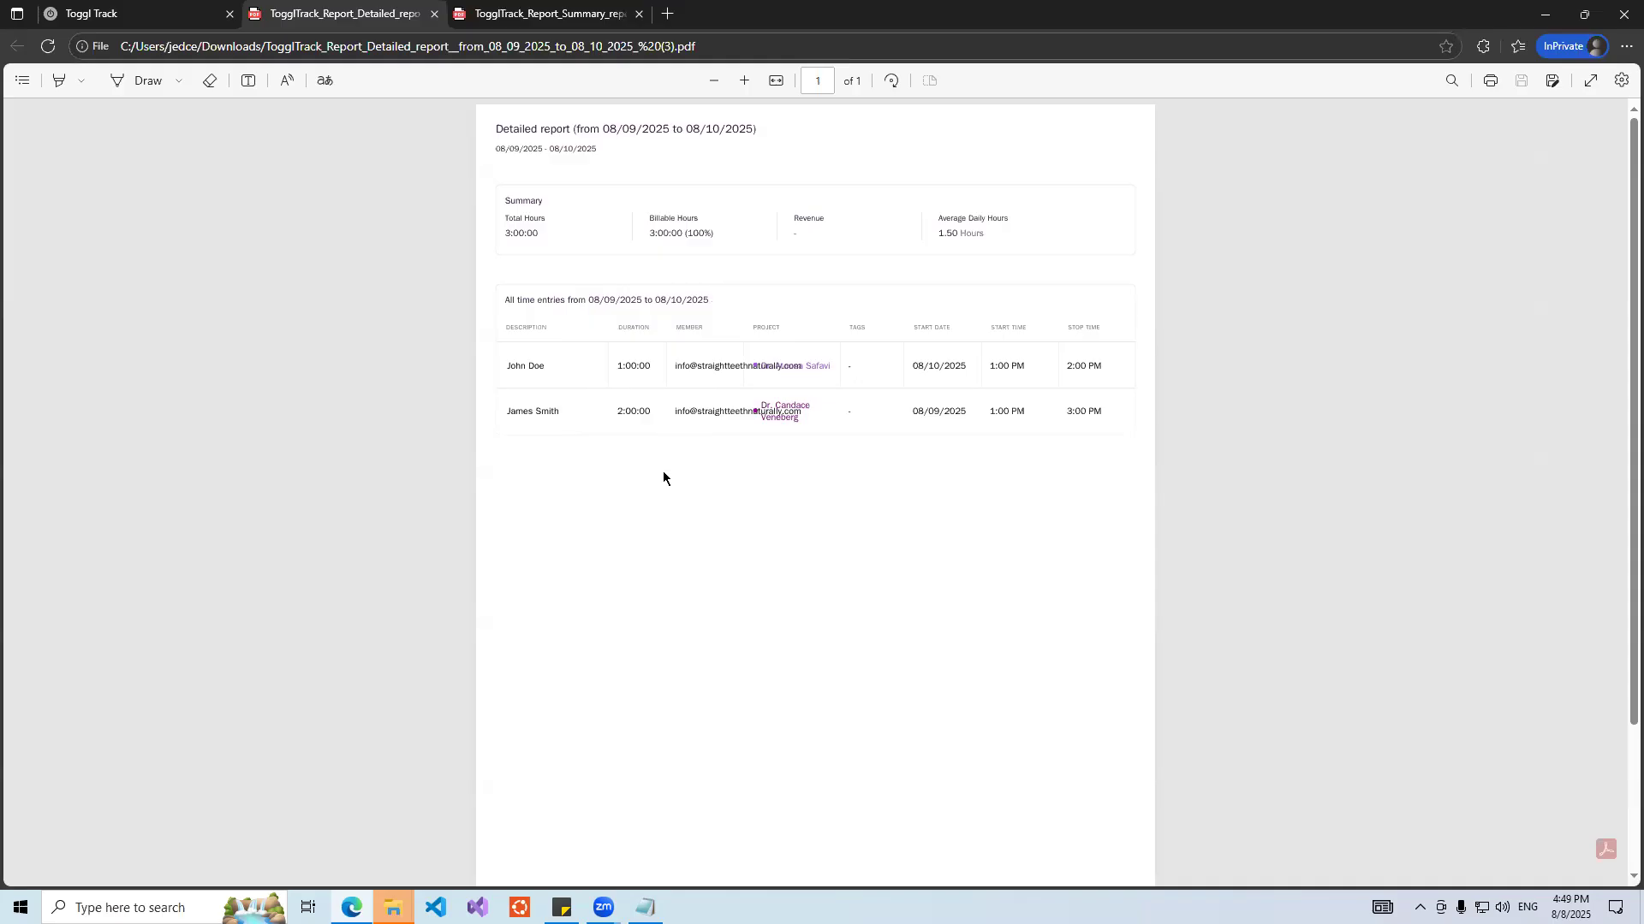